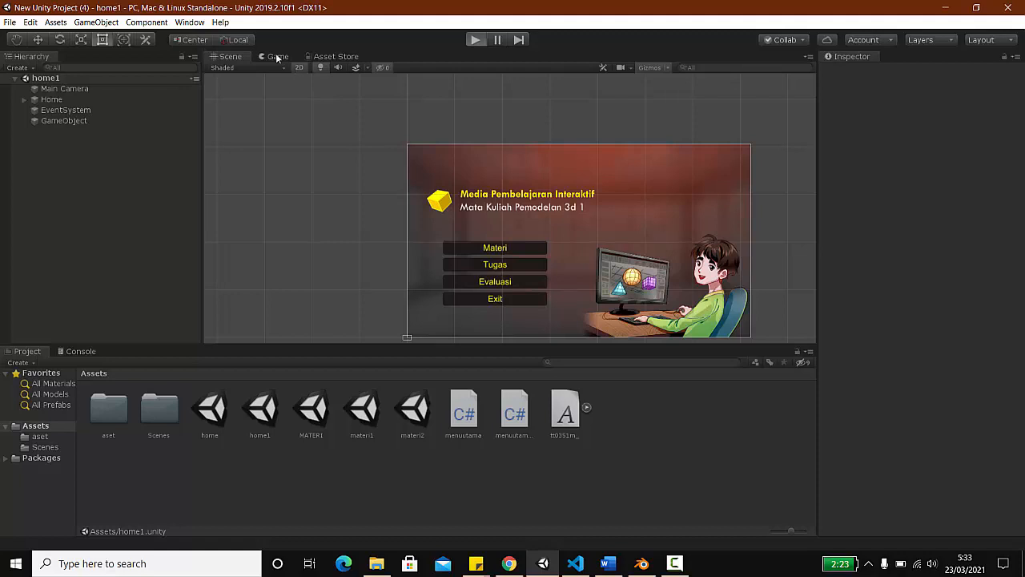
# Step: Run the home1 scene, test the Materi menu button, and stop play mode
pyautogui.hotkey('ctrl', 'p')
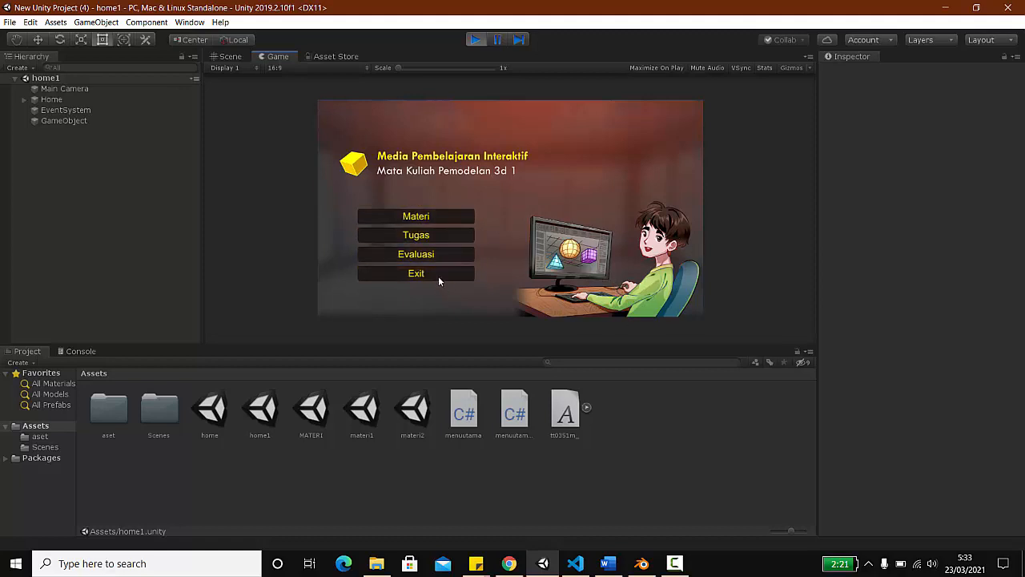
pyautogui.click(422, 223)
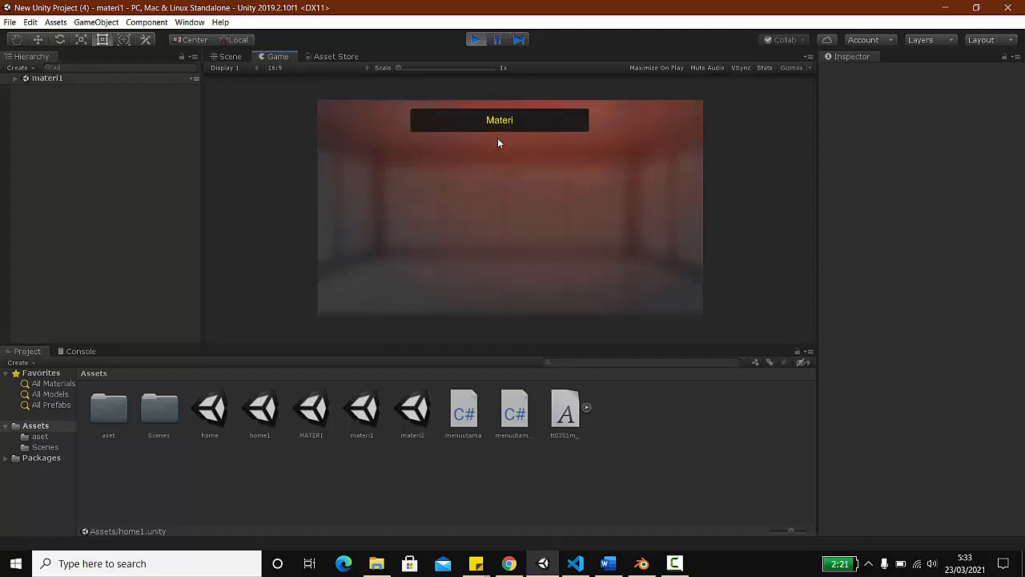
pyautogui.click(475, 40)
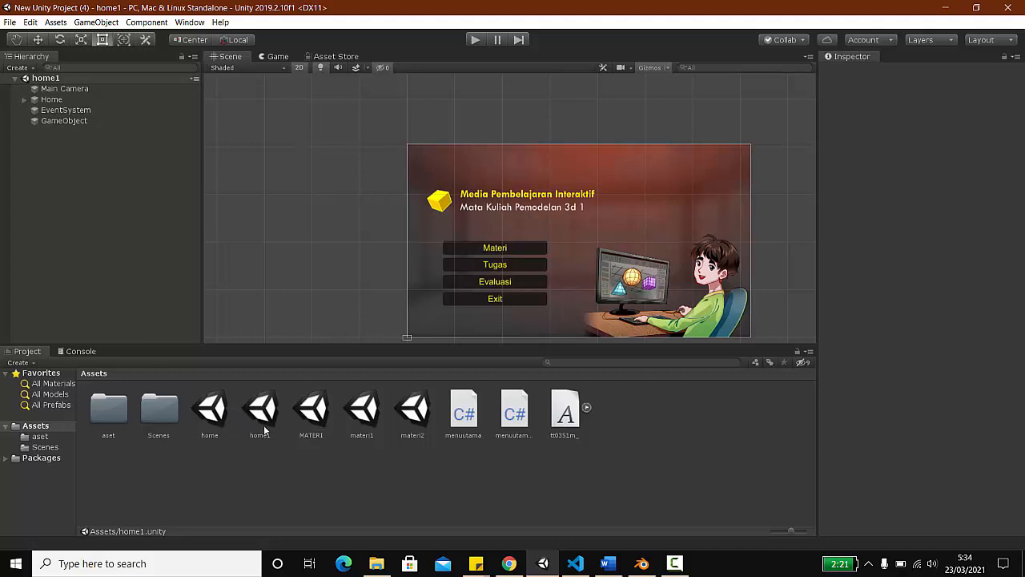
# Step: Create a new scene and save it as menuutama in the project's Assets folder
pyautogui.click(9, 21)
pyautogui.click(36, 34)
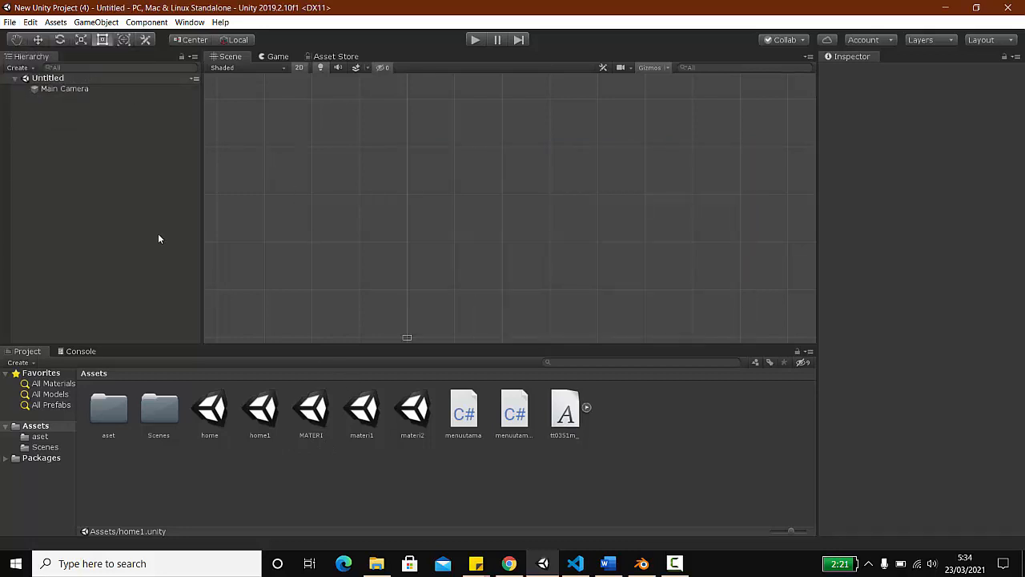
pyautogui.hotkey('ctrl', 's')
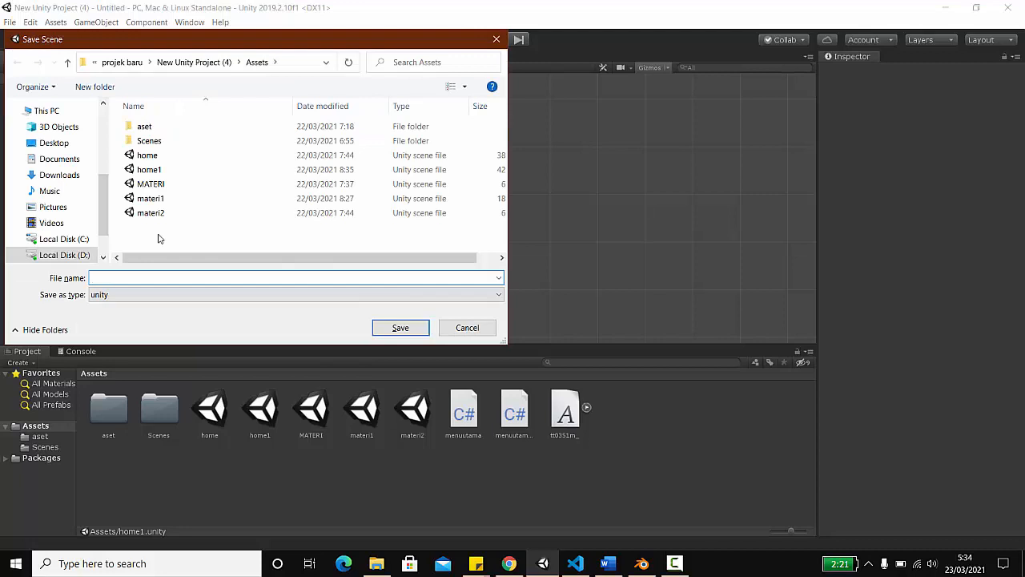
pyautogui.write('ho')
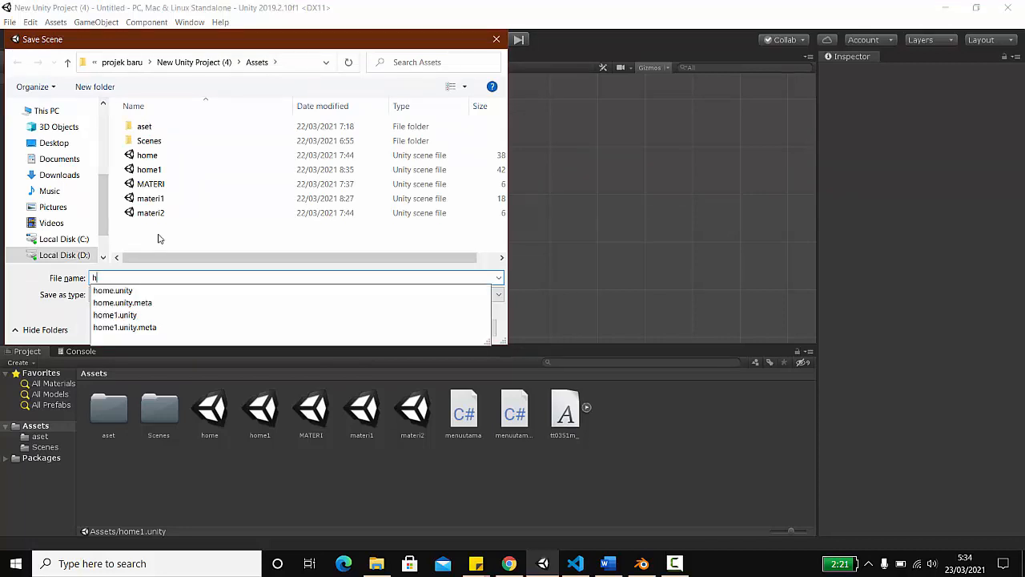
pyautogui.press('BackSpace')
pyautogui.press('BackSpace')
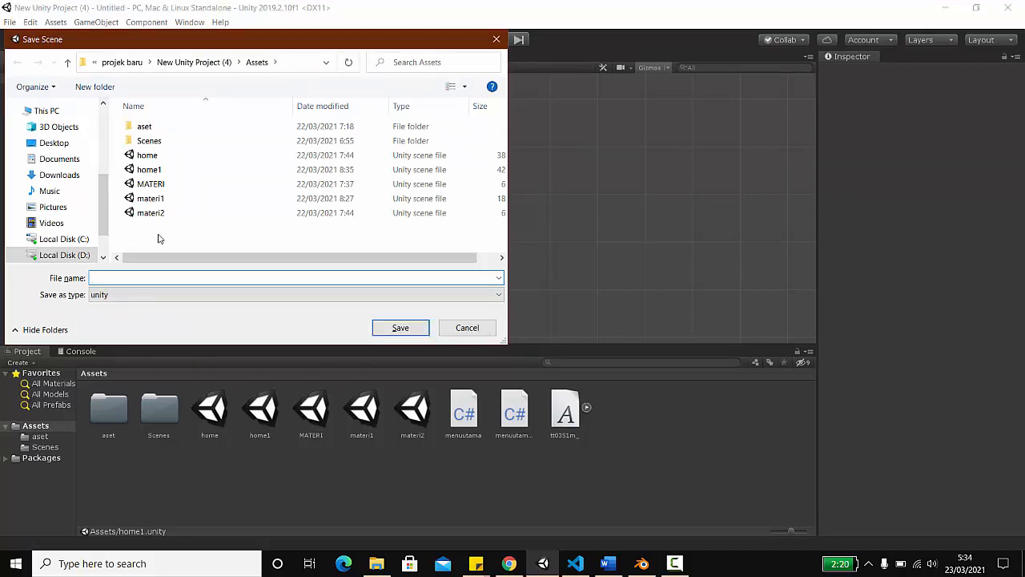
pyautogui.write('menuutama')
pyautogui.click(400, 327)
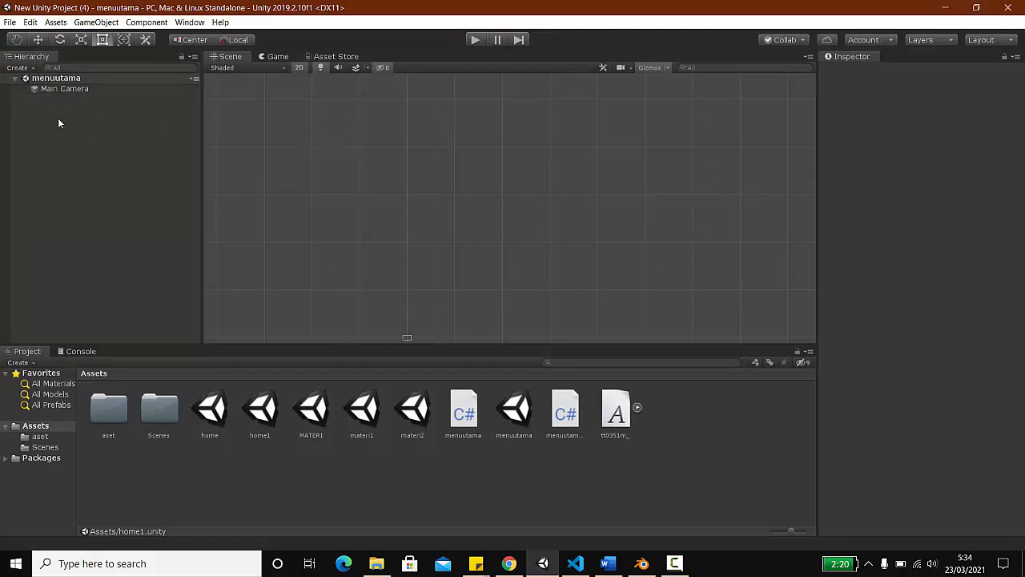
# Step: Add a UI Canvas to the menuutama scene
pyautogui.rightClick(70, 139)
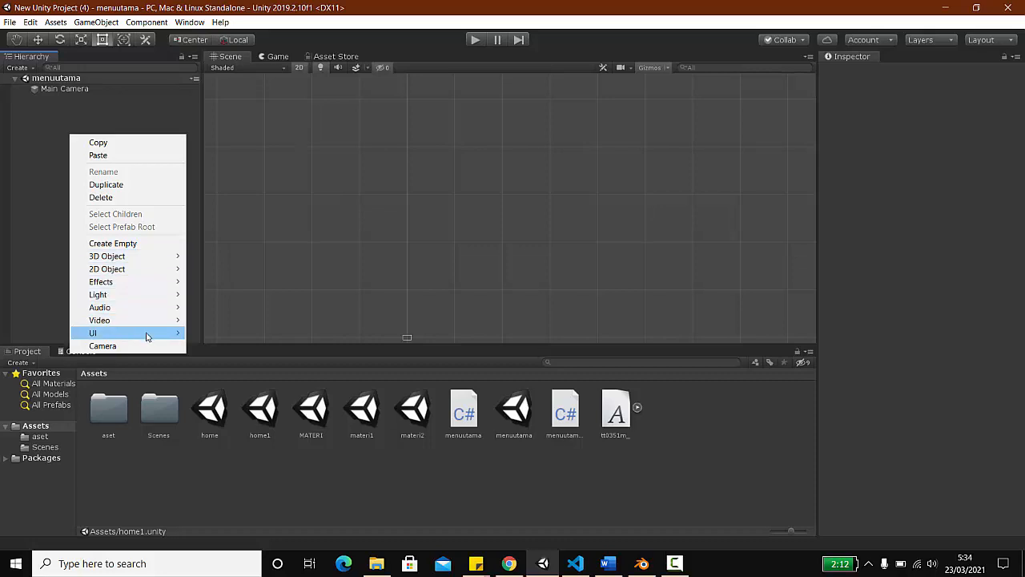
pyautogui.moveTo(149, 333)
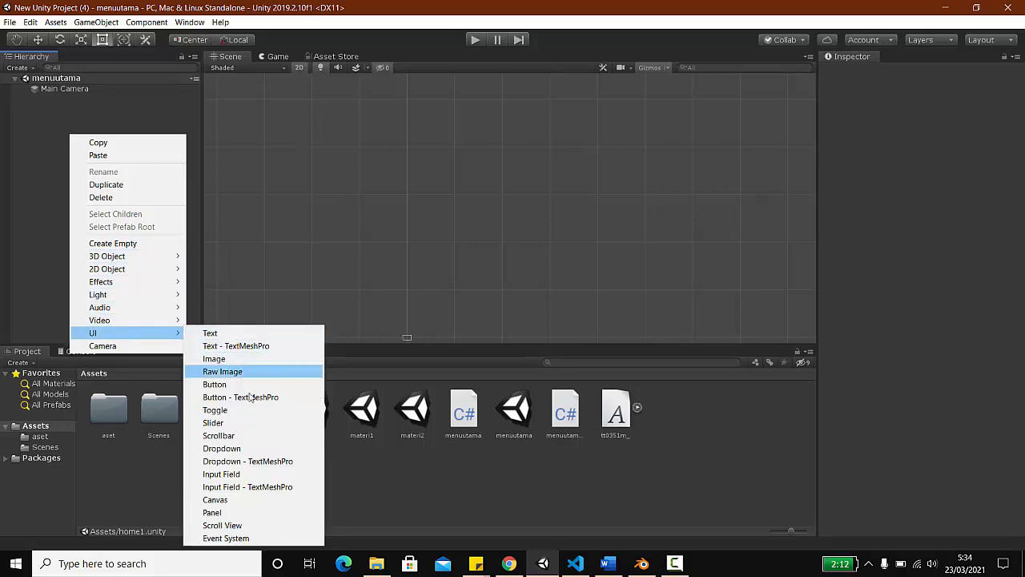
pyautogui.click(238, 499)
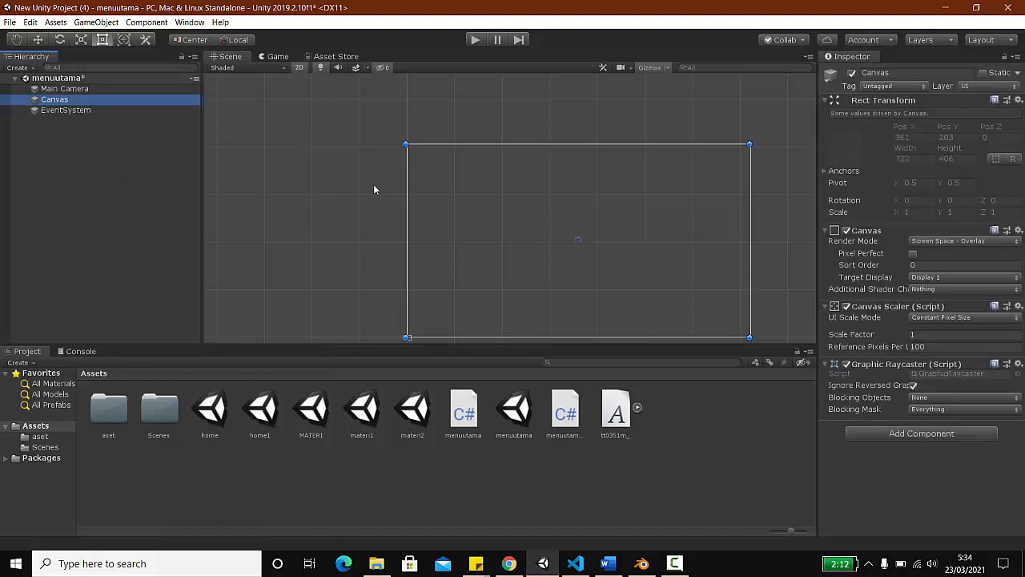
# Step: Add a UI Panel as a child of the Canvas
pyautogui.scroll(-2, 496, 228)
pyautogui.scroll(1, 641, 291)
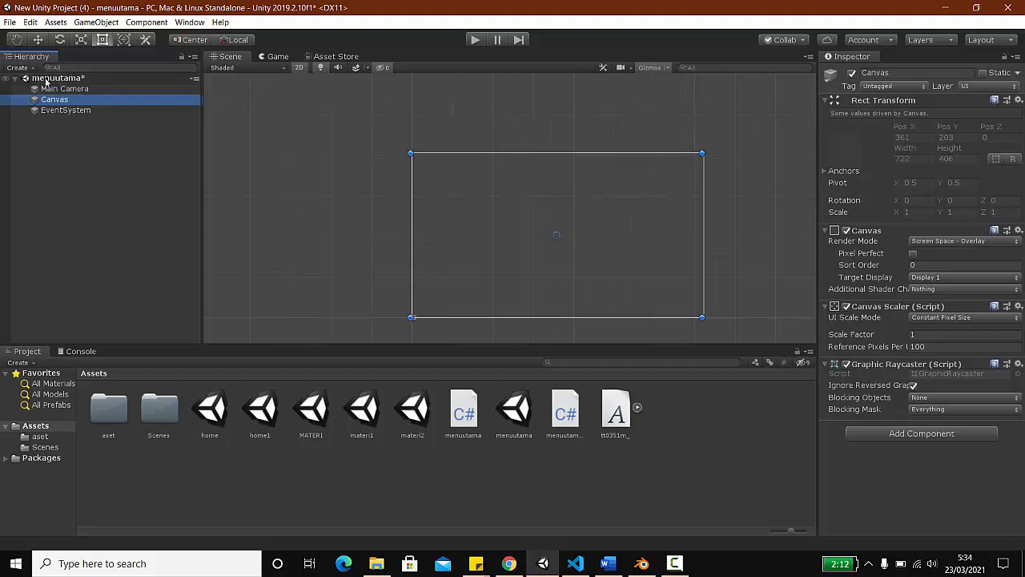
pyautogui.doubleClick(60, 102)
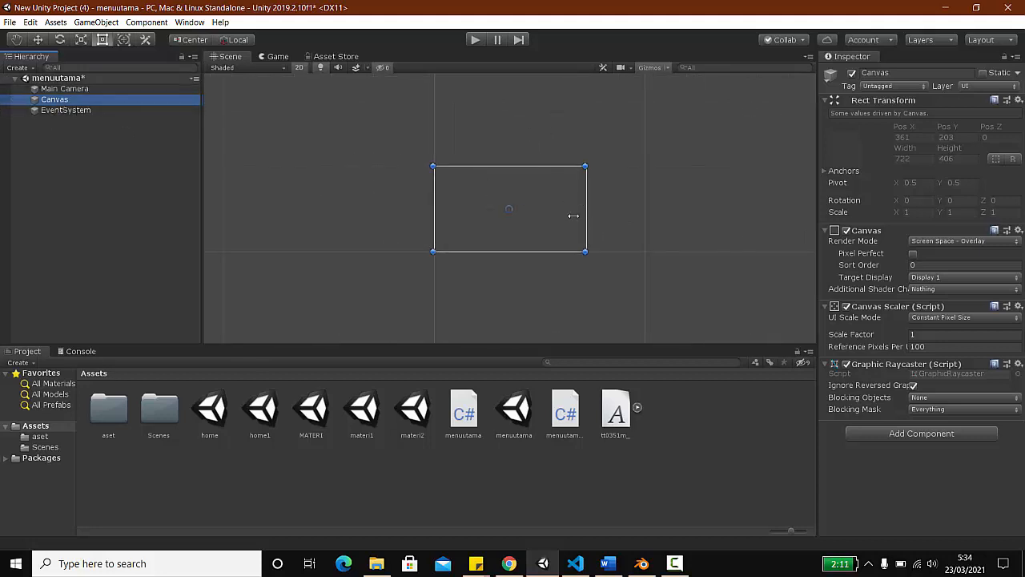
pyautogui.scroll(2, 611, 265)
pyautogui.scroll(2, 609, 261)
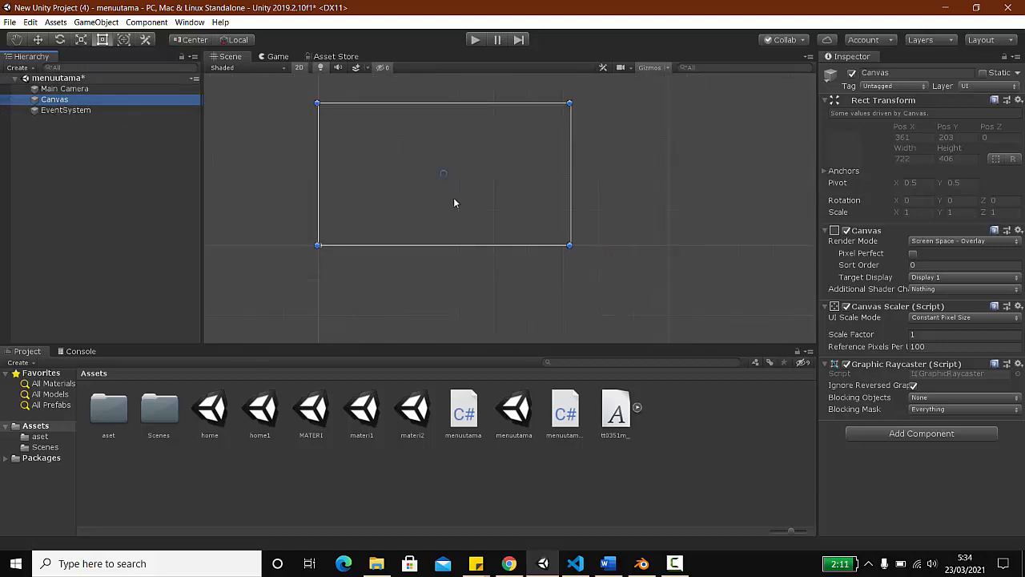
pyautogui.doubleClick(59, 101)
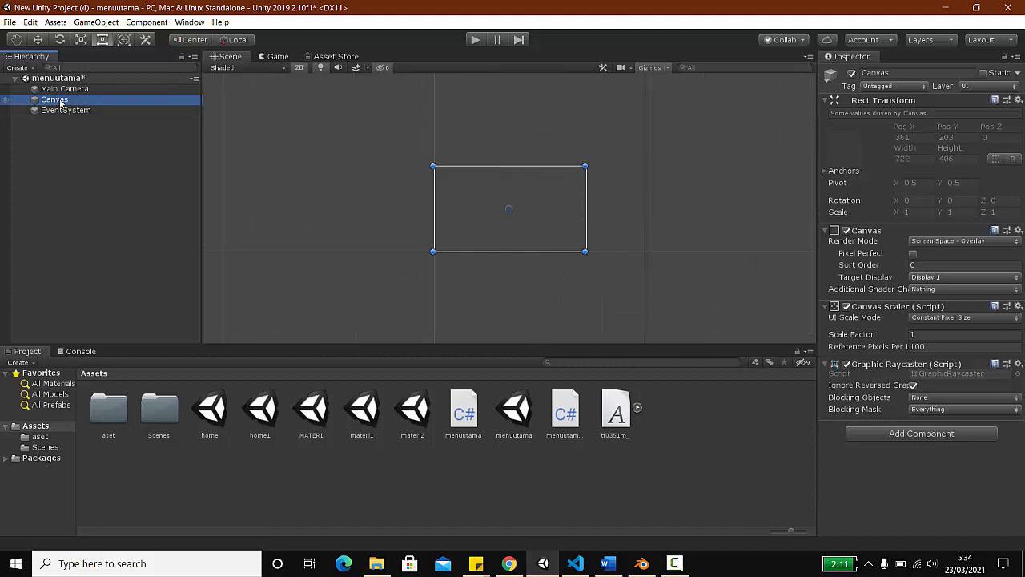
pyautogui.rightClick(60, 101)
pyautogui.moveTo(145, 297)
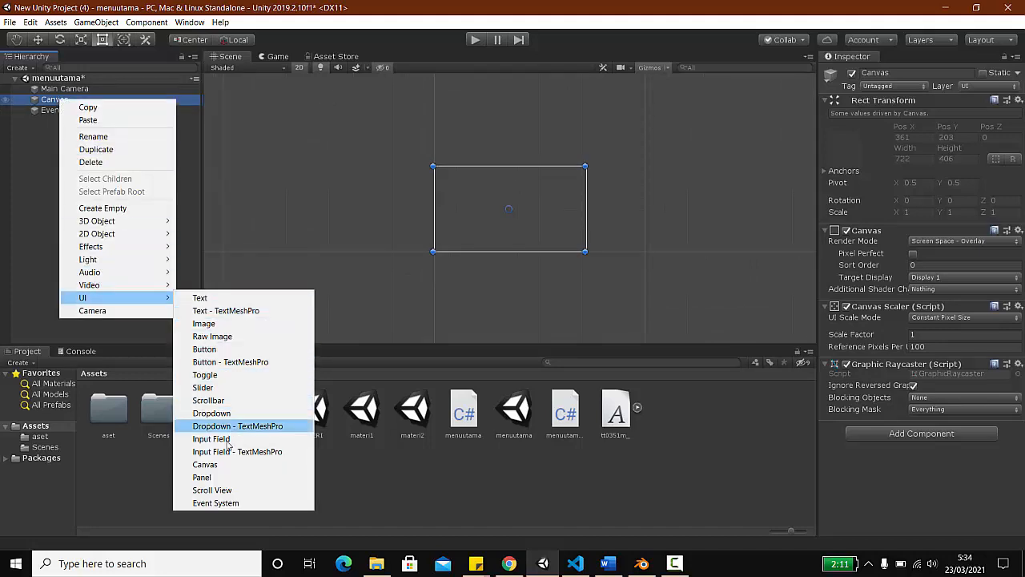
pyautogui.click(223, 478)
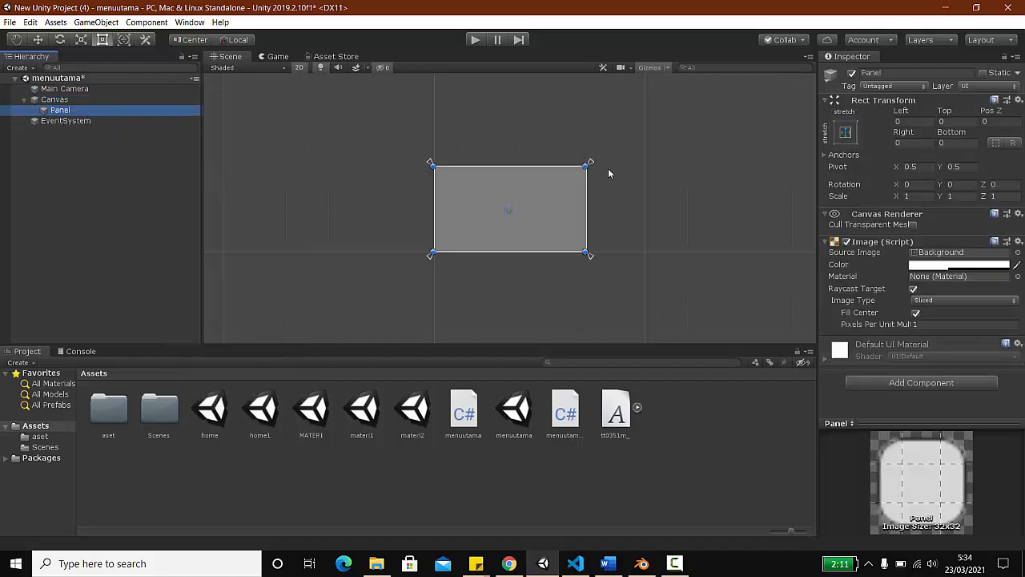
pyautogui.scroll(1, 611, 168)
pyautogui.scroll(2, 615, 170)
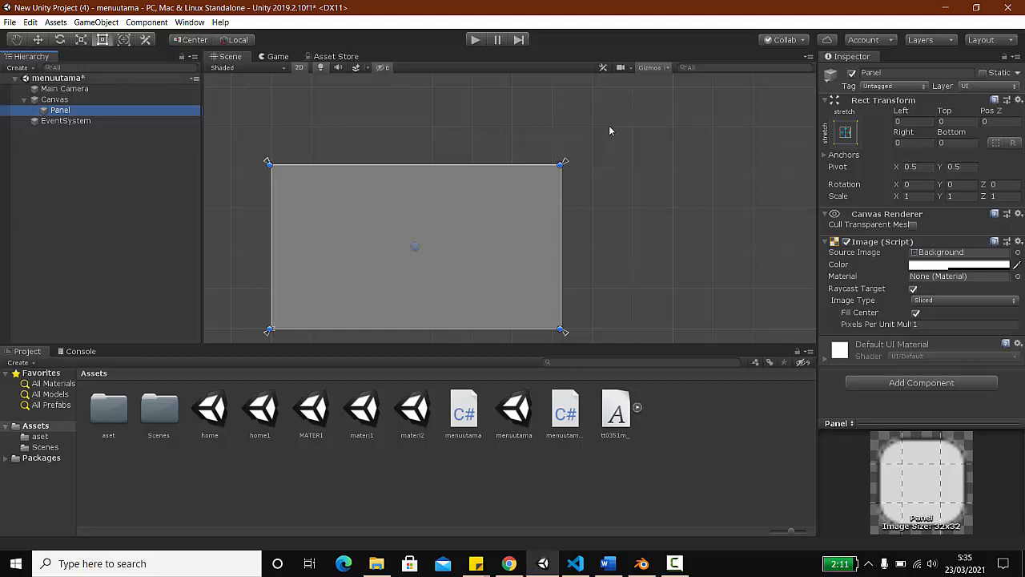
pyautogui.click(43, 437)
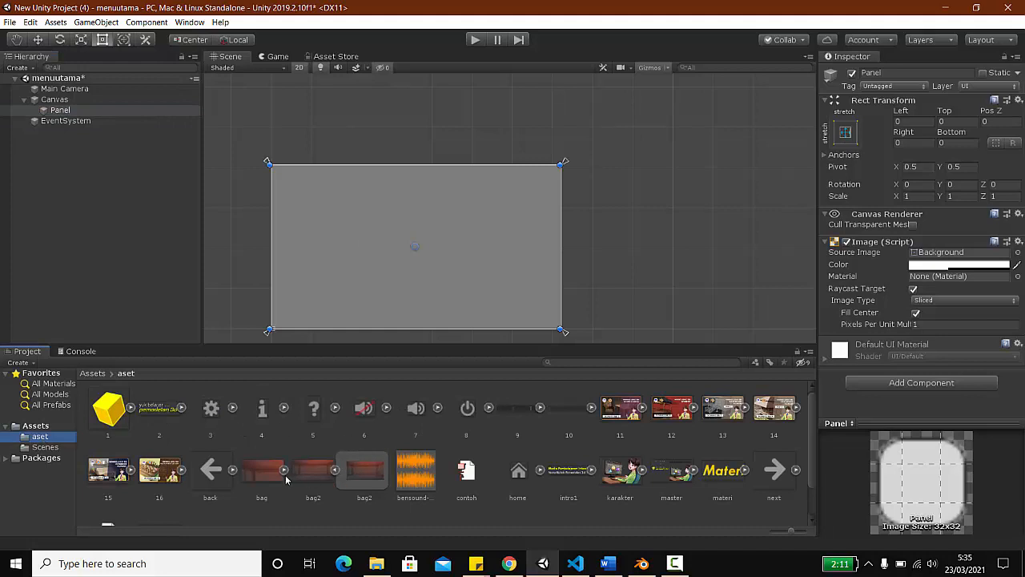
pyautogui.click(35, 425)
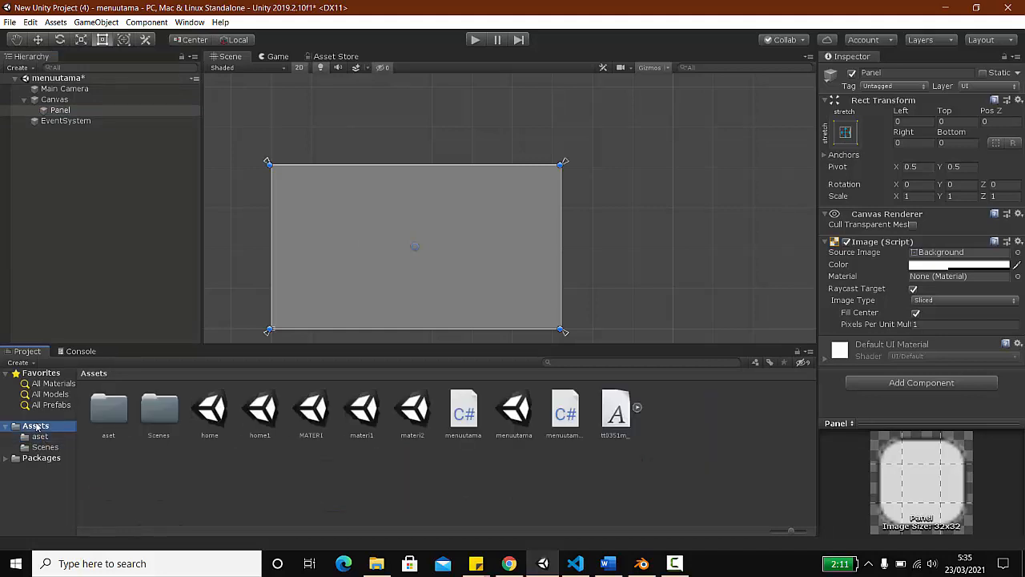
pyautogui.rightClick(193, 463)
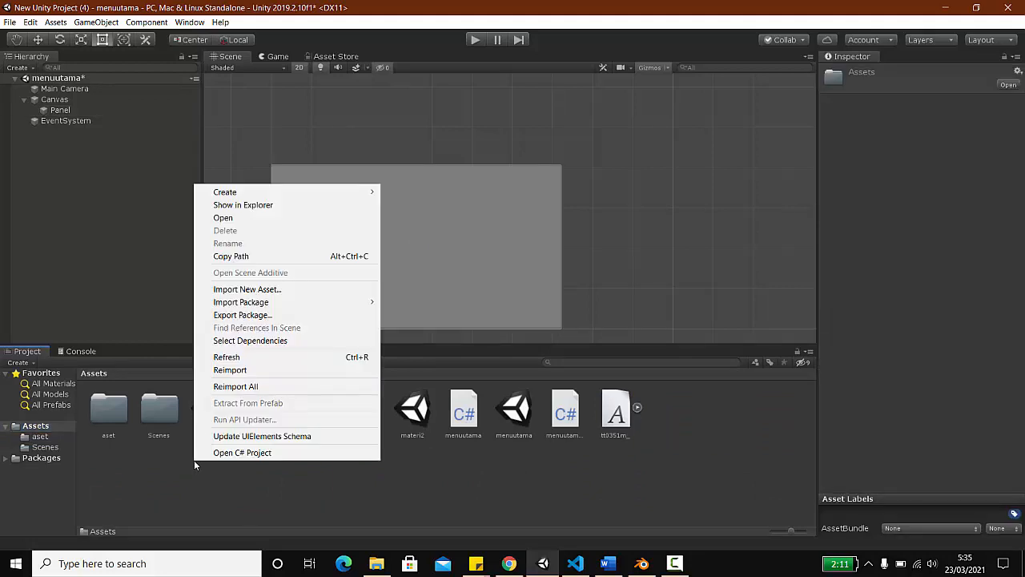
pyautogui.click(253, 289)
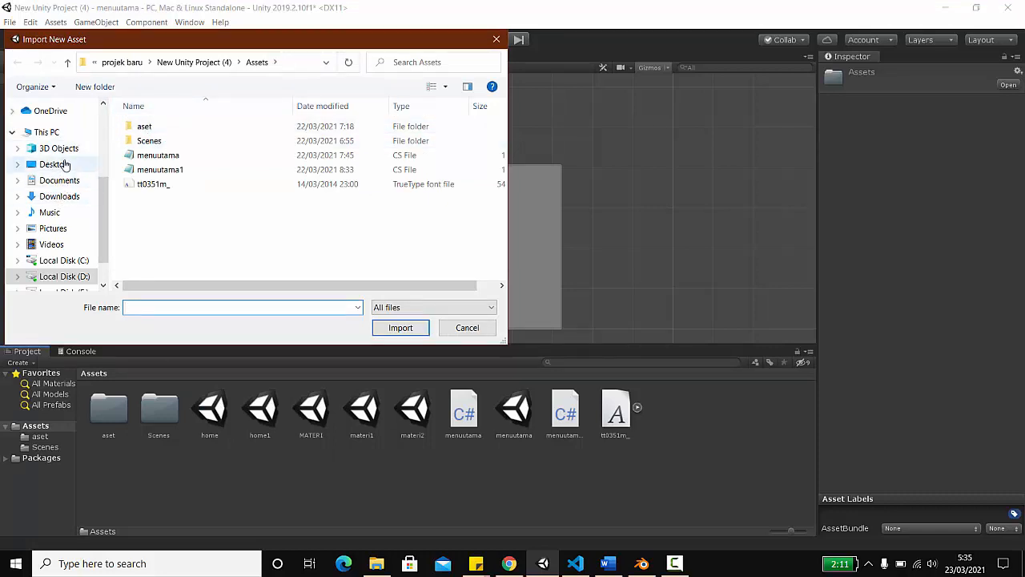
pyautogui.click(69, 276)
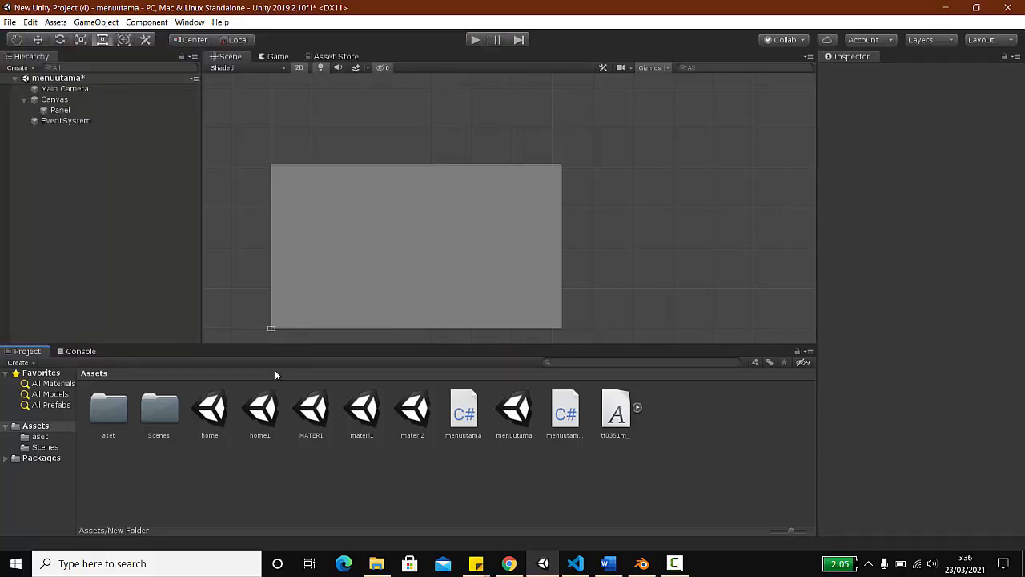
# Step: Switch to File Explorer and locate the aset folder in D:\projek baru\New Unity Project (4)\Assets
pyautogui.click(384, 564)
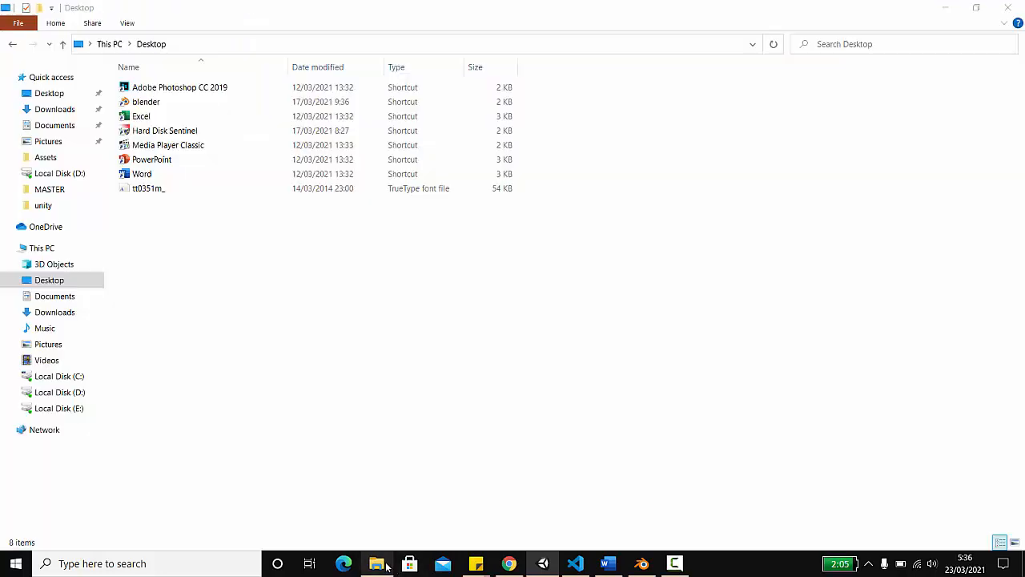
pyautogui.click(61, 393)
pyautogui.click(166, 90)
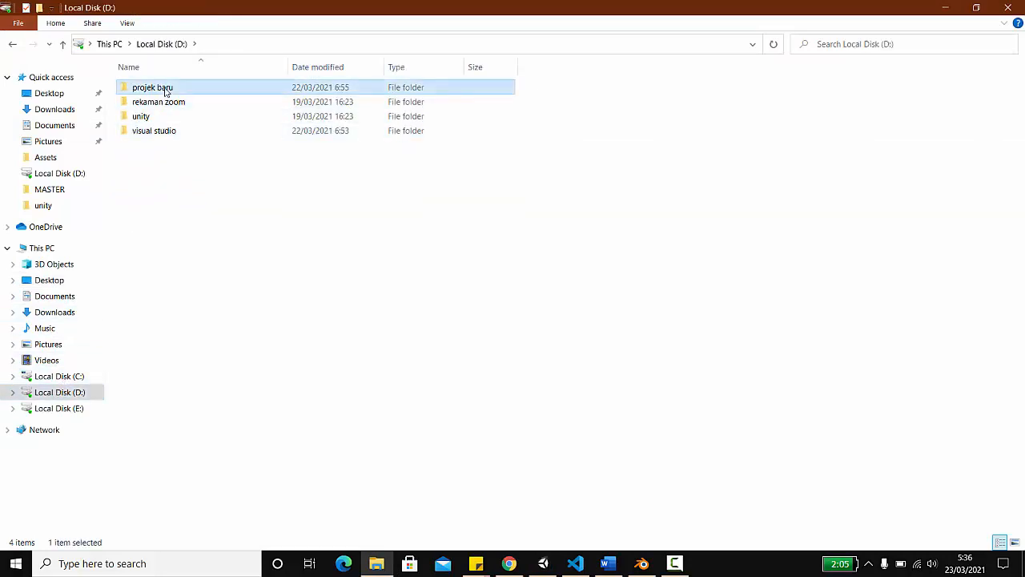
pyautogui.doubleClick(166, 89)
pyautogui.doubleClick(165, 145)
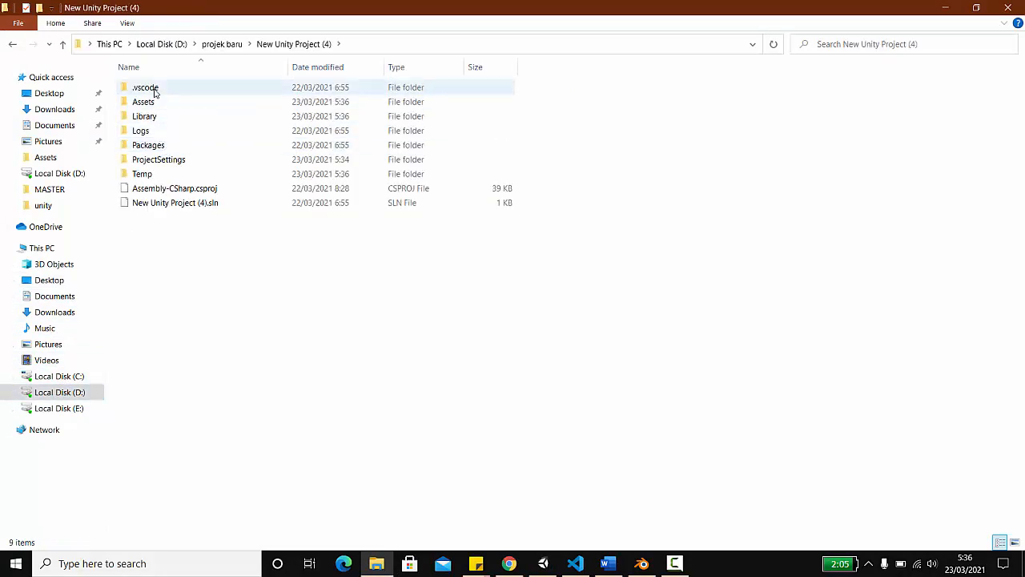
pyautogui.doubleClick(142, 101)
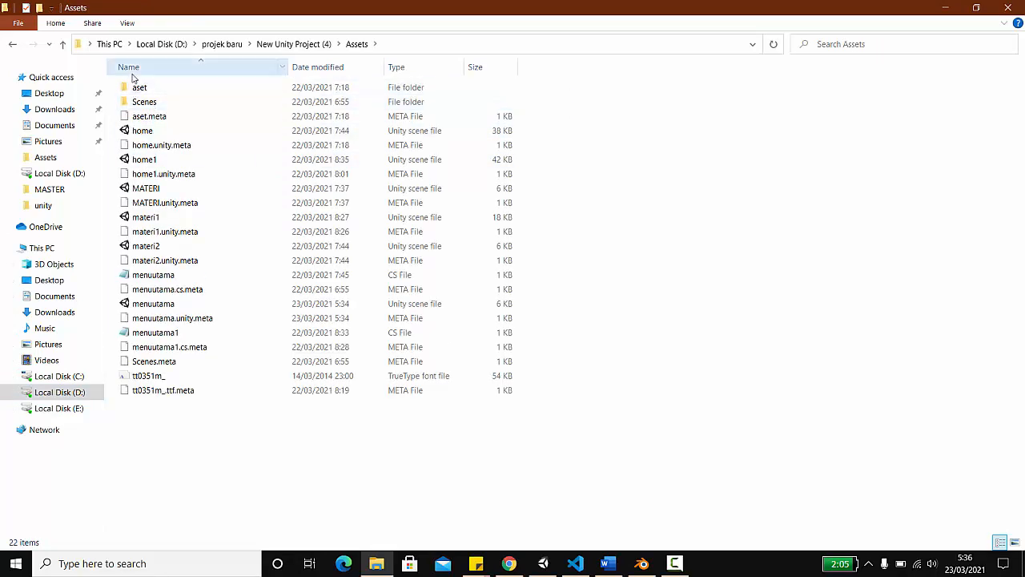
pyautogui.click(141, 87)
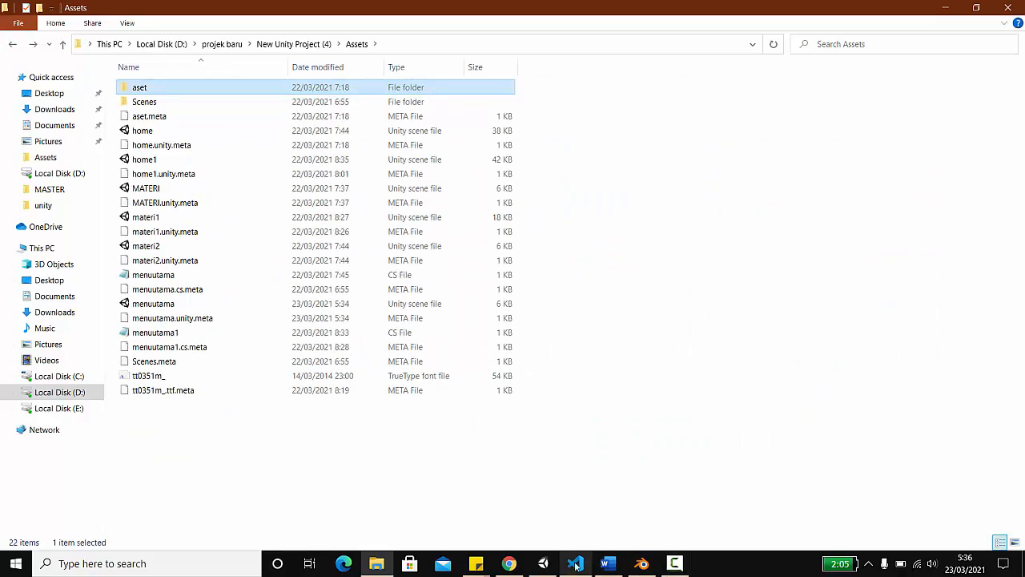
# Step: Switch back to Unity and set the Panel's source image to the bag2 sprite from the aset folder
pyautogui.click(548, 567)
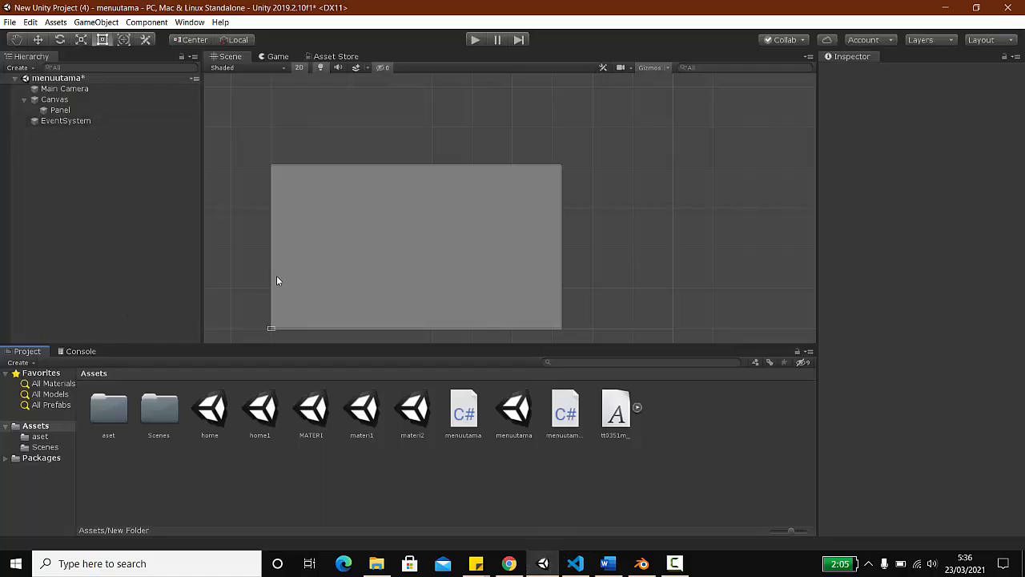
pyautogui.click(345, 265)
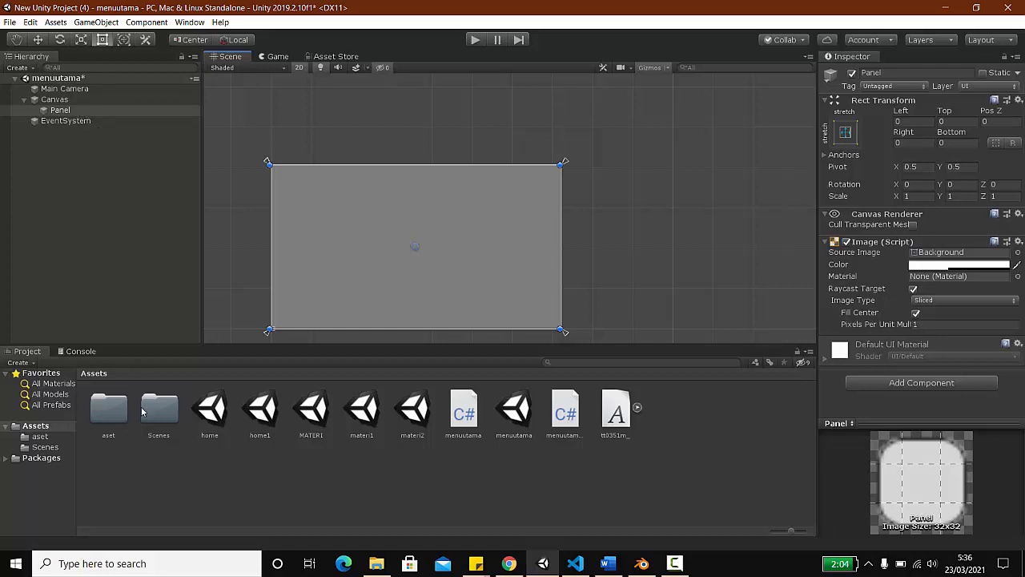
pyautogui.click(35, 439)
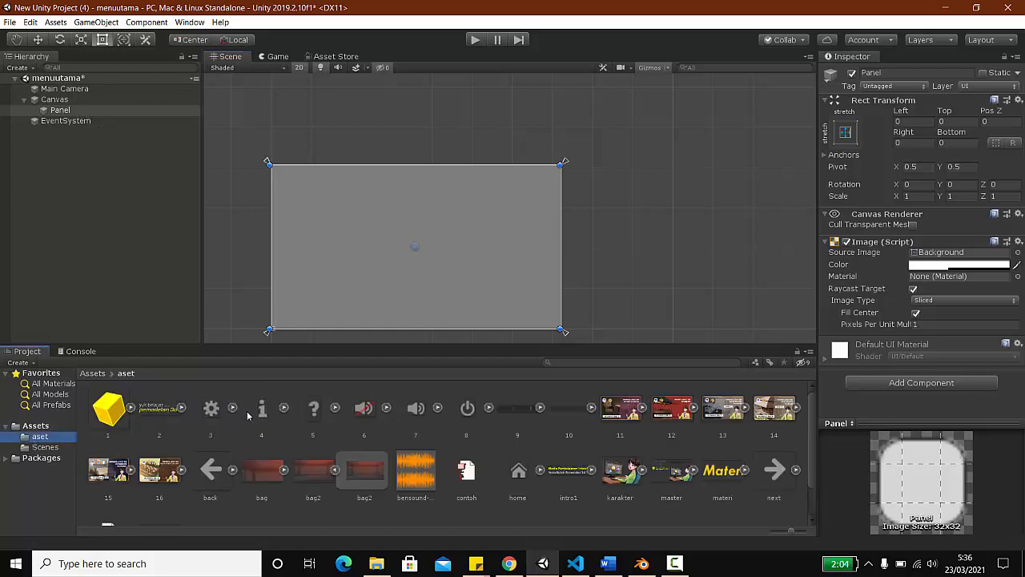
pyautogui.moveTo(312, 471); pyautogui.dragTo(935, 258)
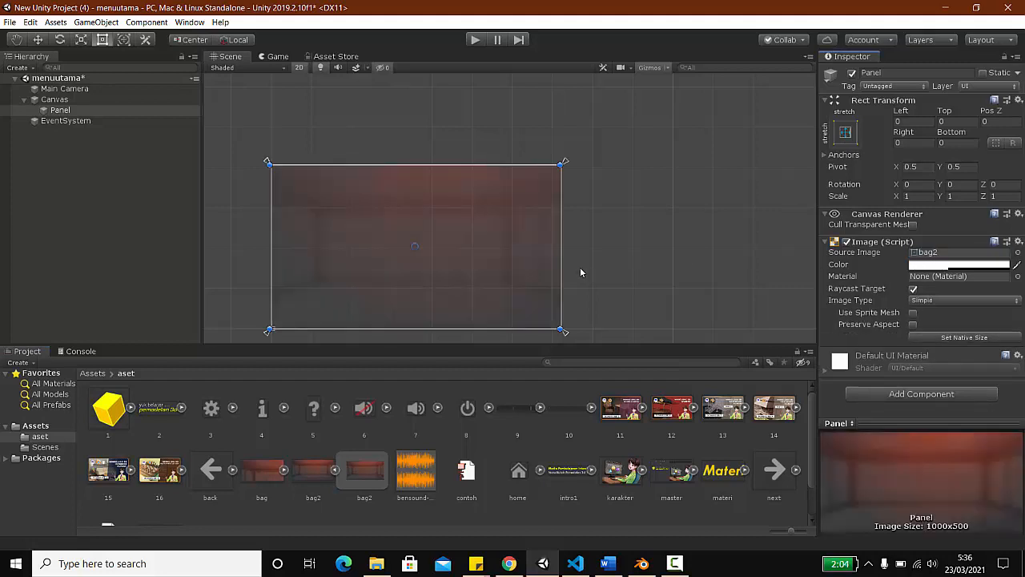
pyautogui.click(597, 148)
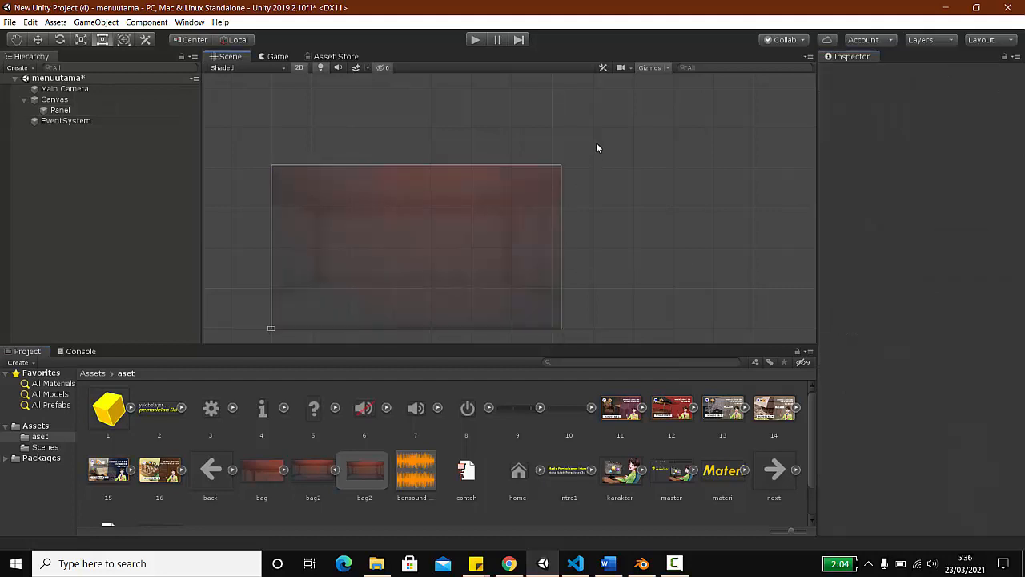
# Step: Make the Panel's background image fully opaque by raising its color alpha to 255
pyautogui.click(494, 249)
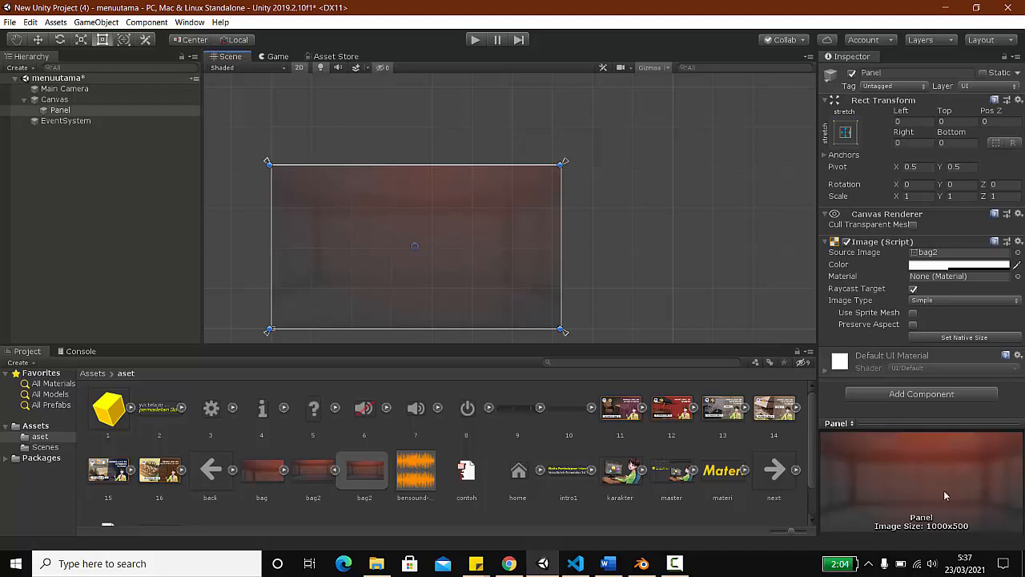
pyautogui.click(919, 267)
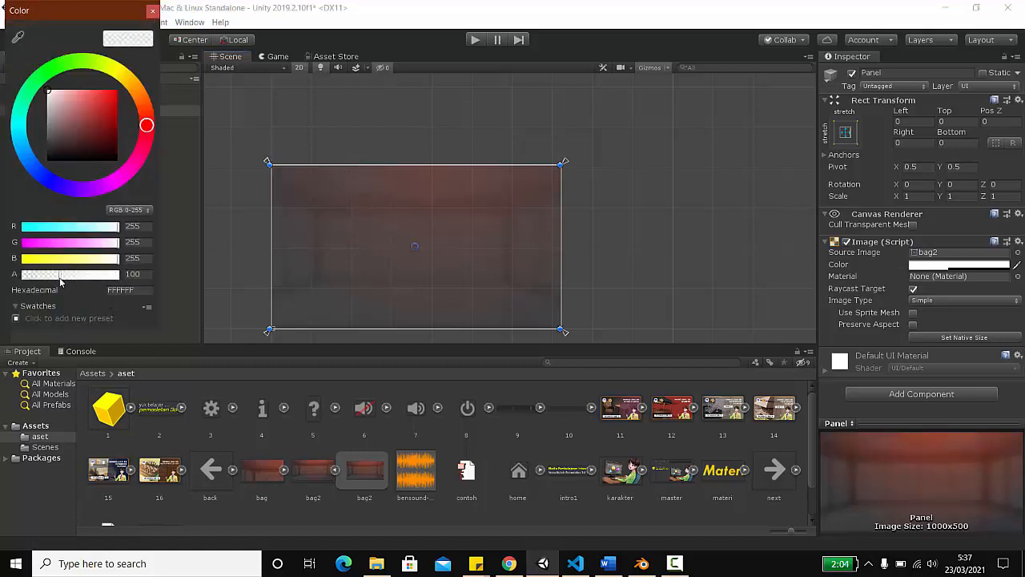
pyautogui.moveTo(63, 279); pyautogui.dragTo(134, 267)
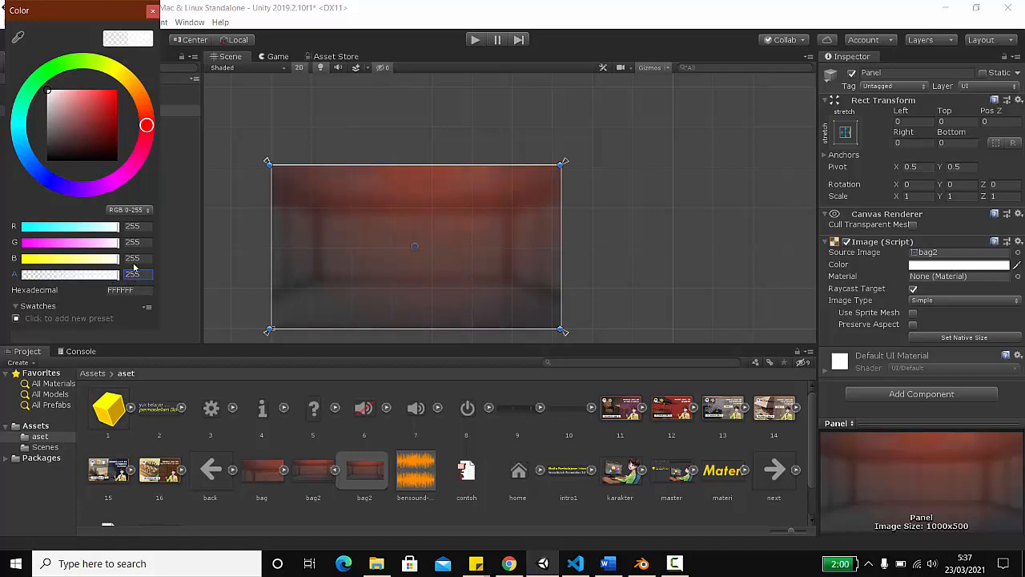
pyautogui.click(155, 12)
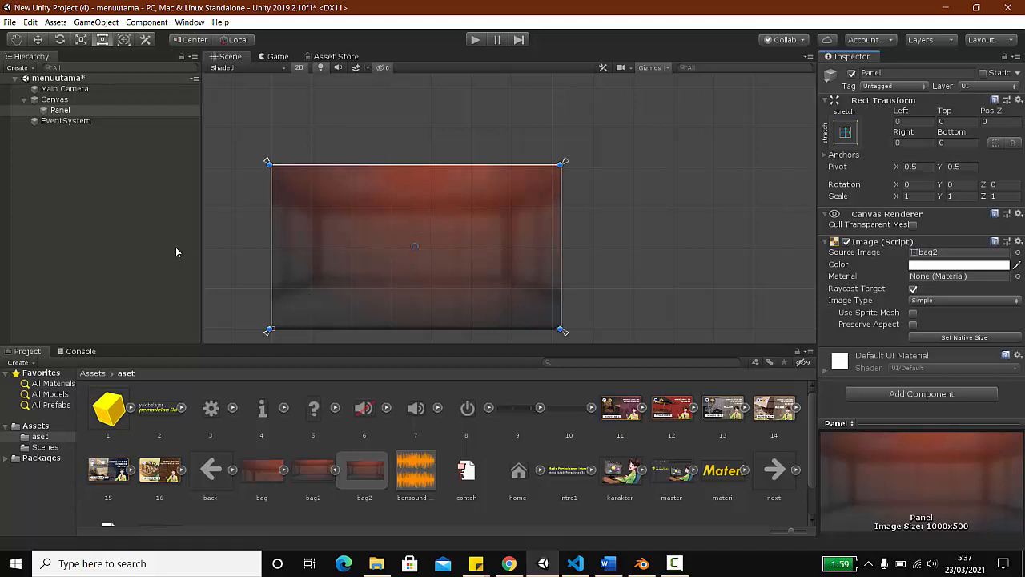
# Step: Add a UI Image under the Panel with the karakter sprite, about 321 by 196, in the Panel's lower-right corner
pyautogui.rightClick(69, 110)
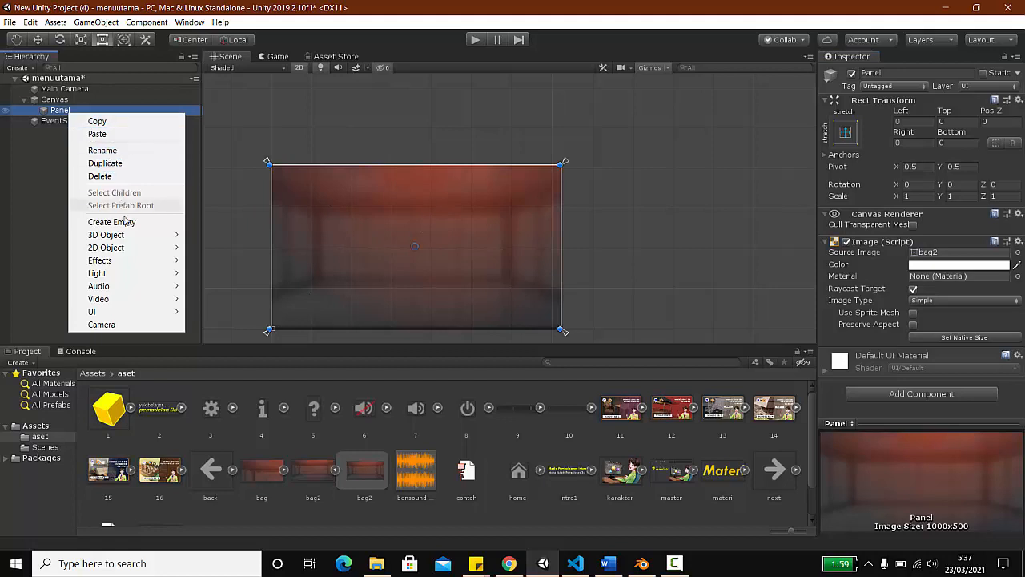
pyautogui.moveTo(121, 313)
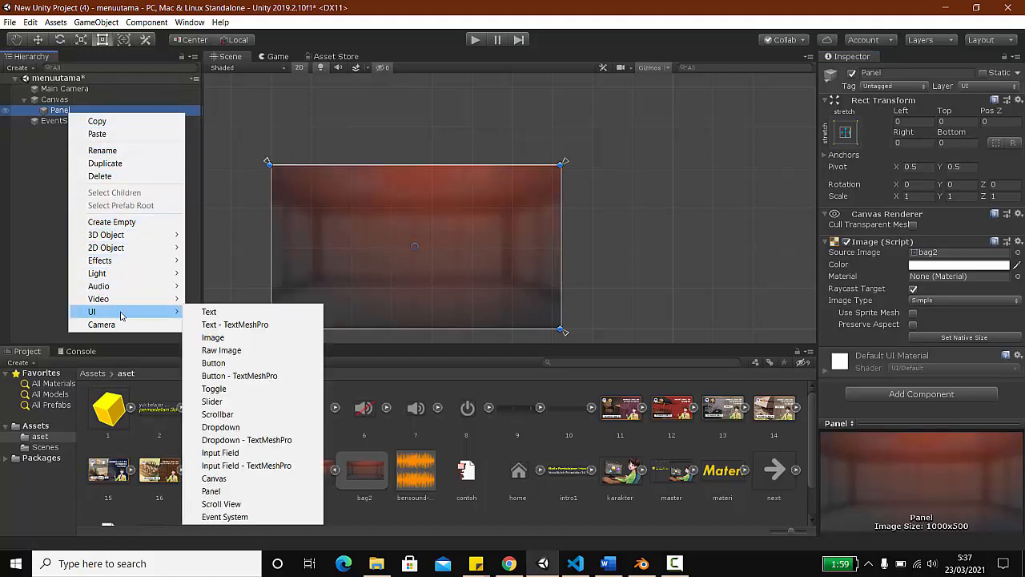
pyautogui.click(265, 339)
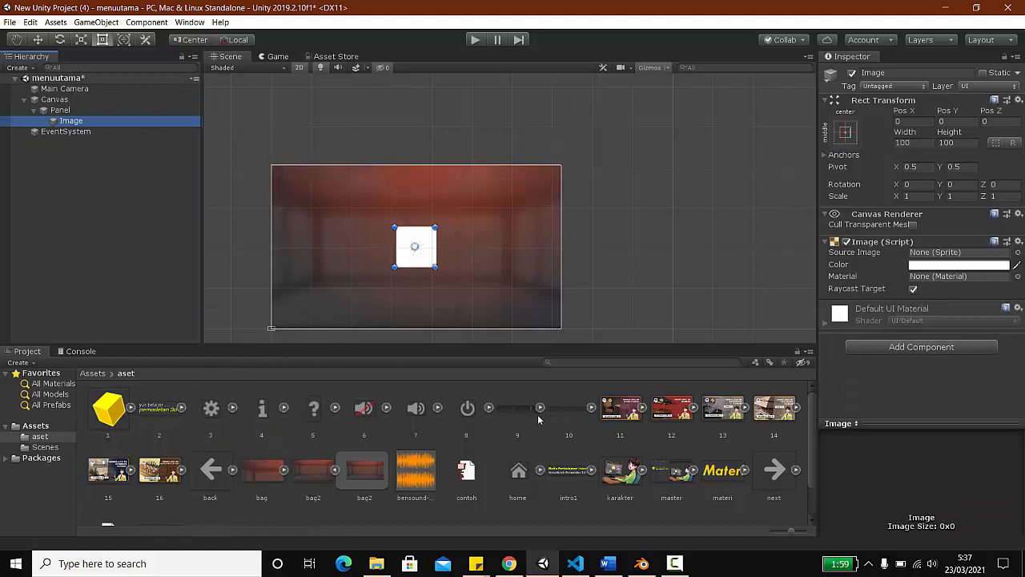
pyautogui.moveTo(893, 305); pyautogui.dragTo(929, 253)
pyautogui.moveTo(435, 266); pyautogui.dragTo(547, 314)
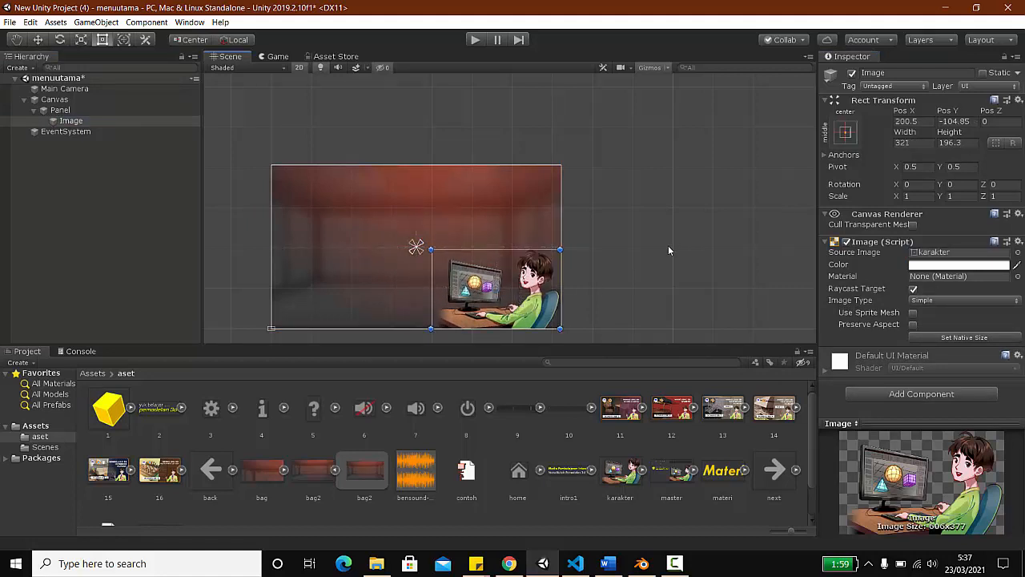
pyautogui.click(667, 244)
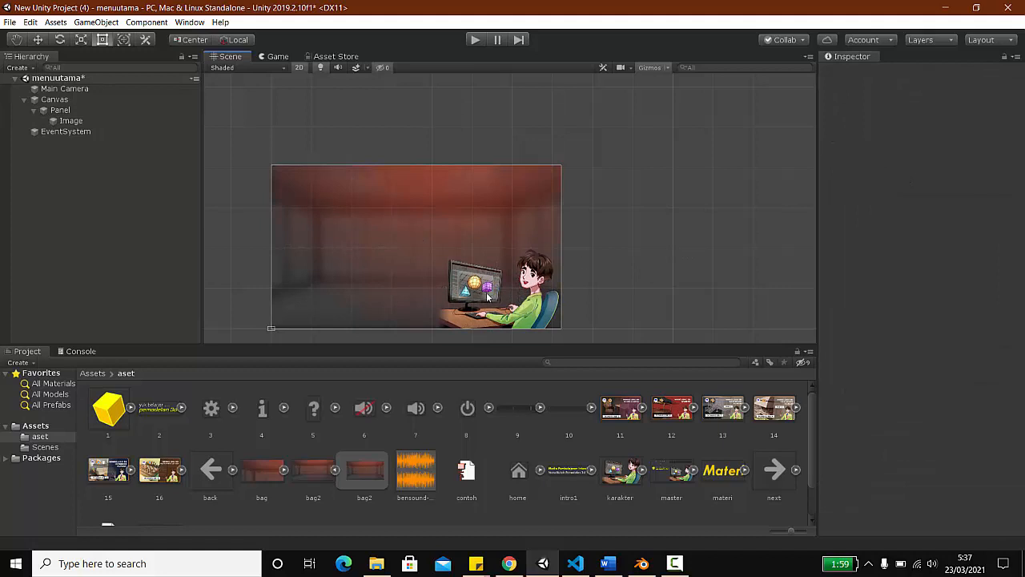
# Step: Enlarge the character image to about 336 by 206, keeping it anchored in the Panel's lower-right corner
pyautogui.click(455, 262)
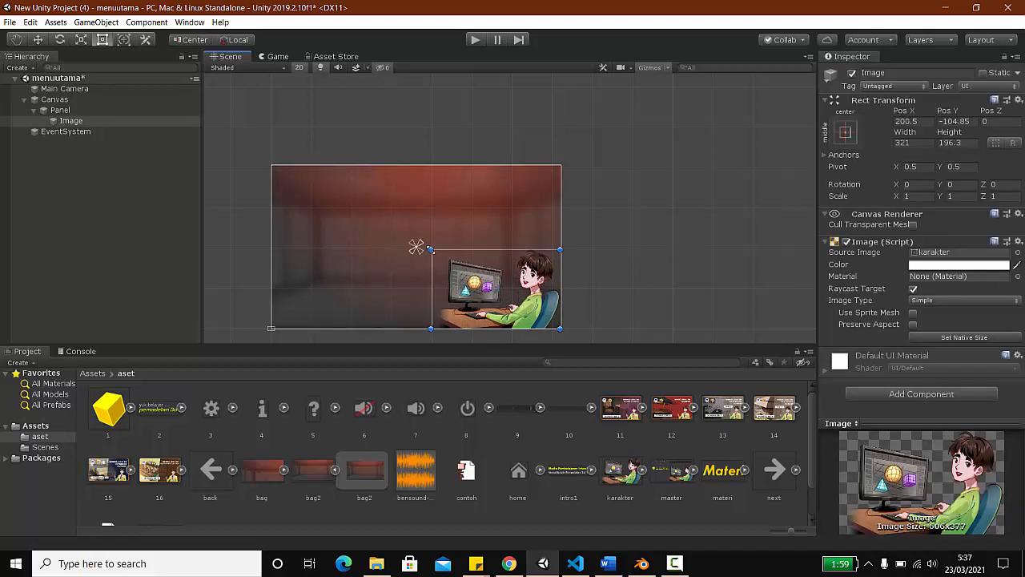
pyautogui.moveTo(430, 250); pyautogui.dragTo(400, 229)
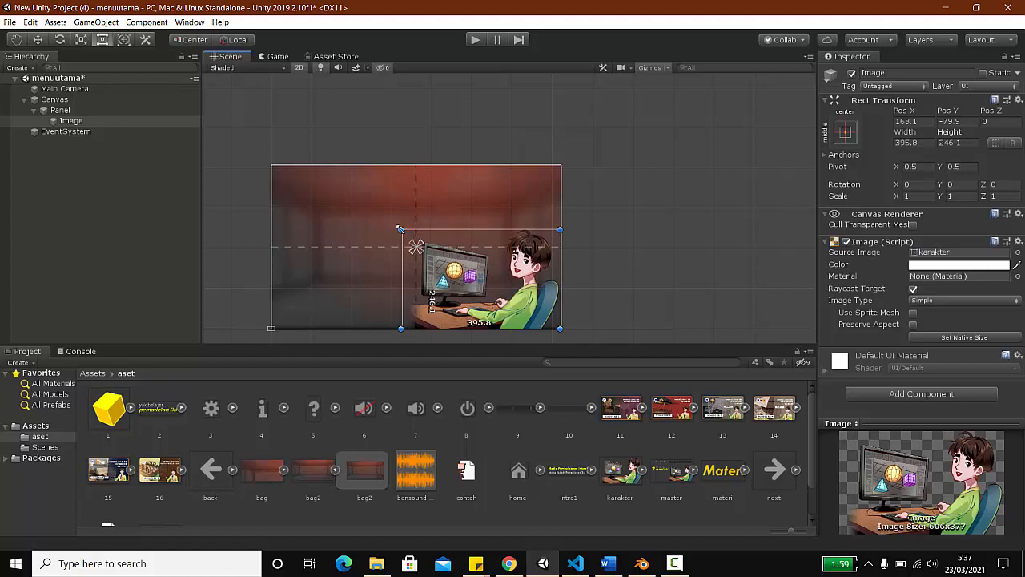
pyautogui.moveTo(401, 229); pyautogui.dragTo(424, 245)
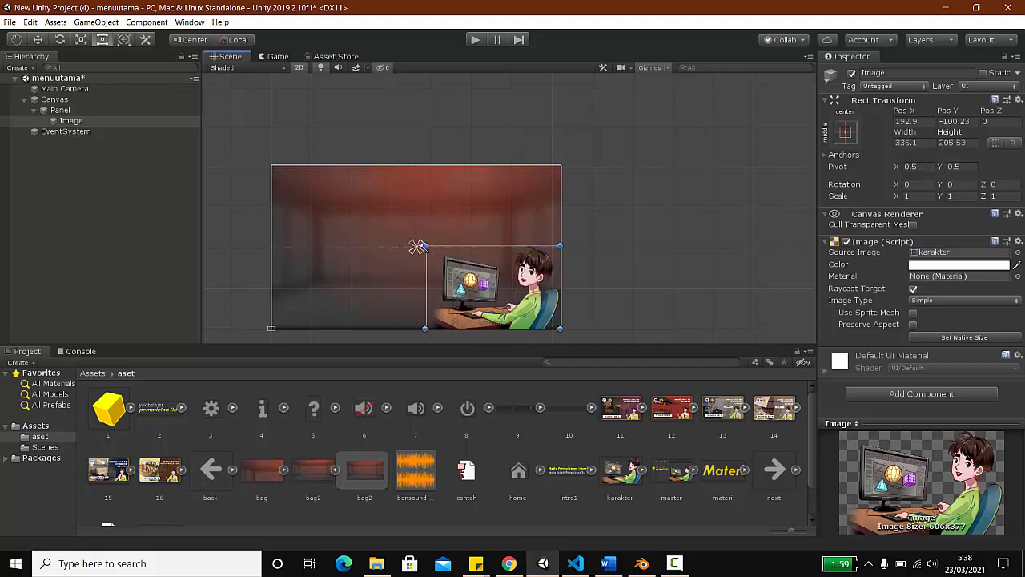
# Step: Add a second Image under the Panel at about X -264, Y 63 and assign it the yellow cube sprite 1
pyautogui.rightClick(61, 110)
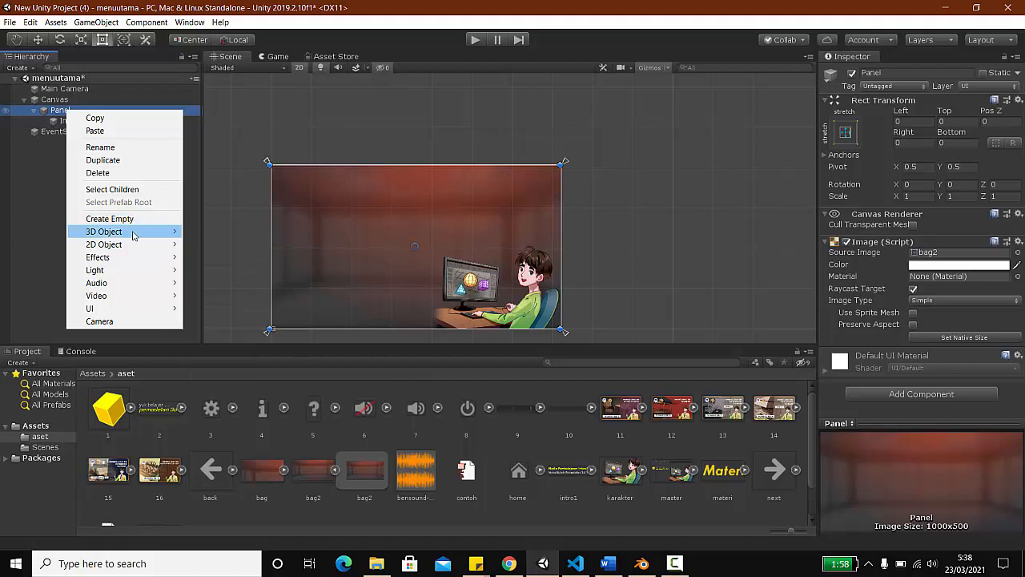
pyautogui.moveTo(141, 308)
pyautogui.click(253, 334)
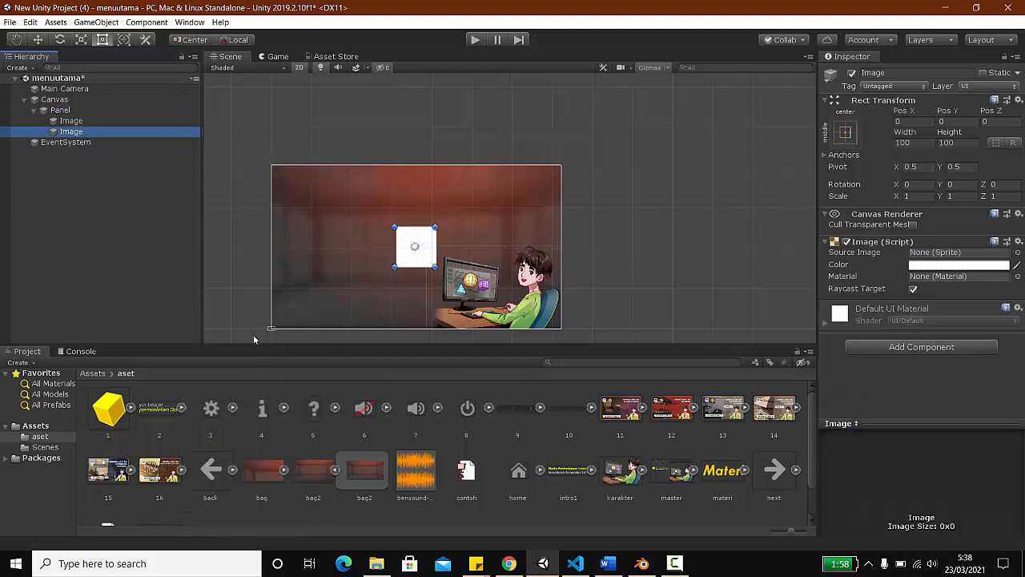
pyautogui.moveTo(415, 251); pyautogui.dragTo(298, 221)
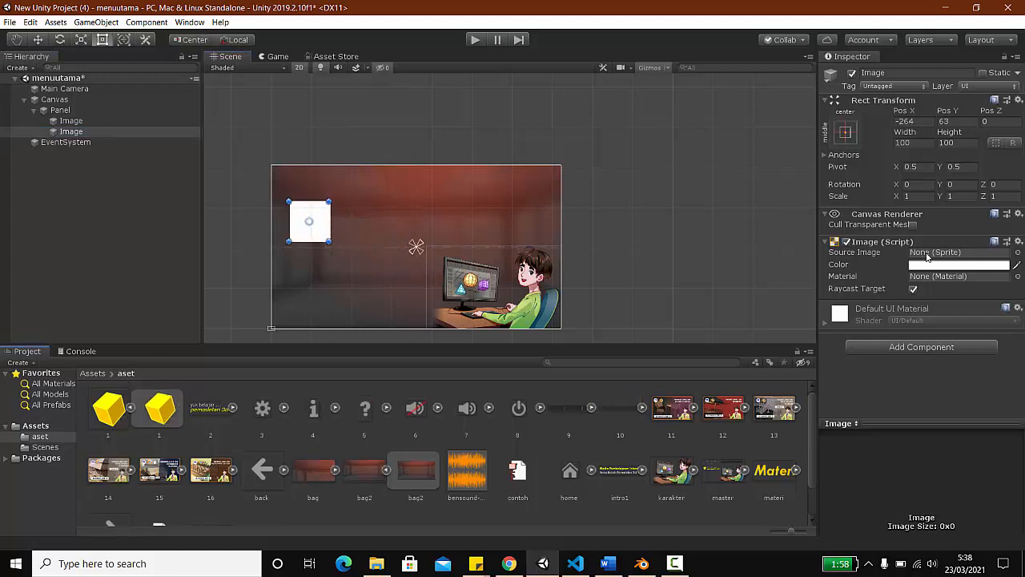
pyautogui.moveTo(163, 410); pyautogui.dragTo(935, 253)
# Step: Add a third Image under the Panel with title sprite 2, and fit it beside the cube at about 343 by 100
pyautogui.rightClick(62, 110)
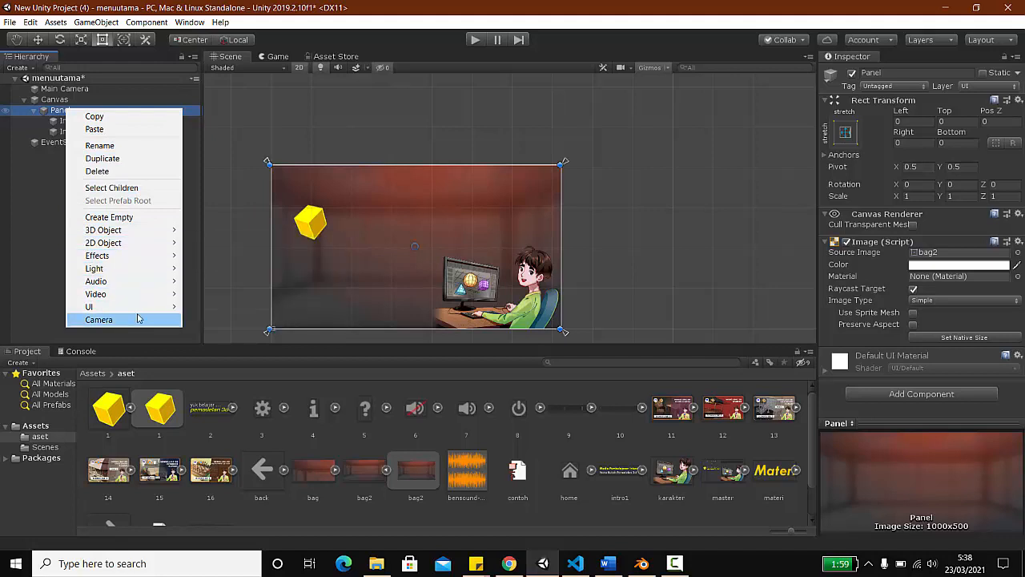
pyautogui.moveTo(142, 307)
pyautogui.click(209, 332)
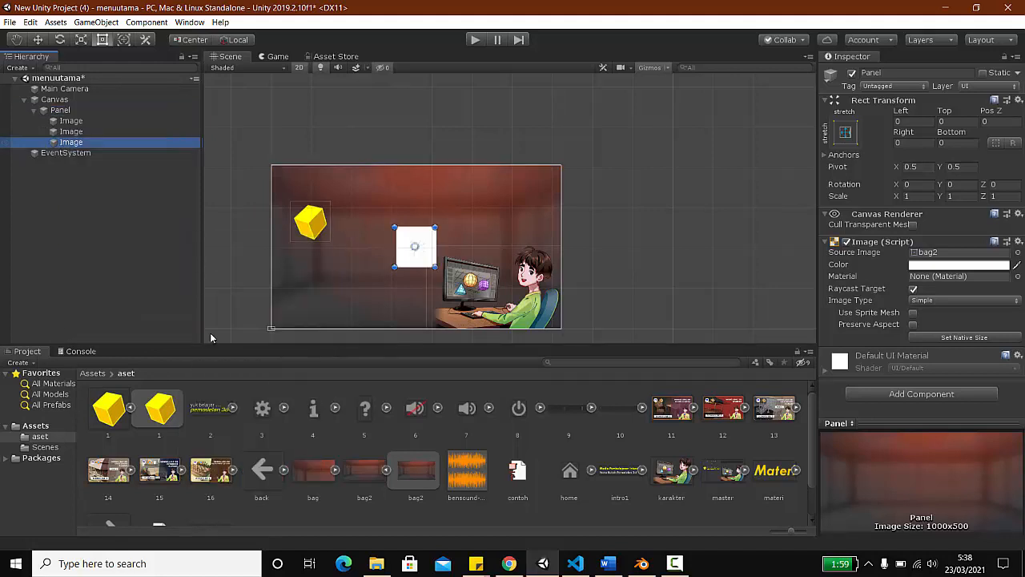
pyautogui.moveTo(210, 410); pyautogui.dragTo(945, 253)
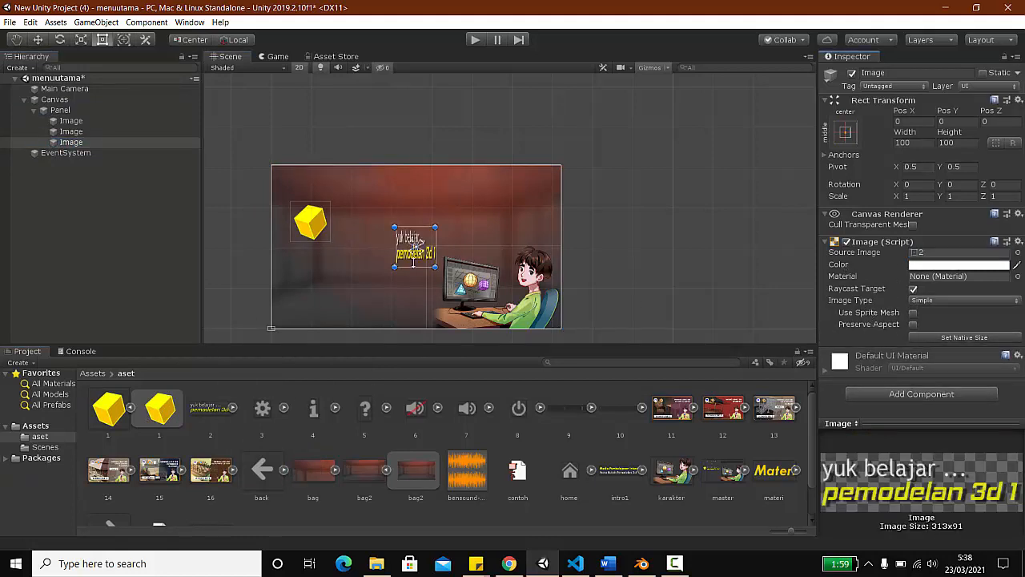
pyautogui.moveTo(403, 258); pyautogui.dragTo(472, 227)
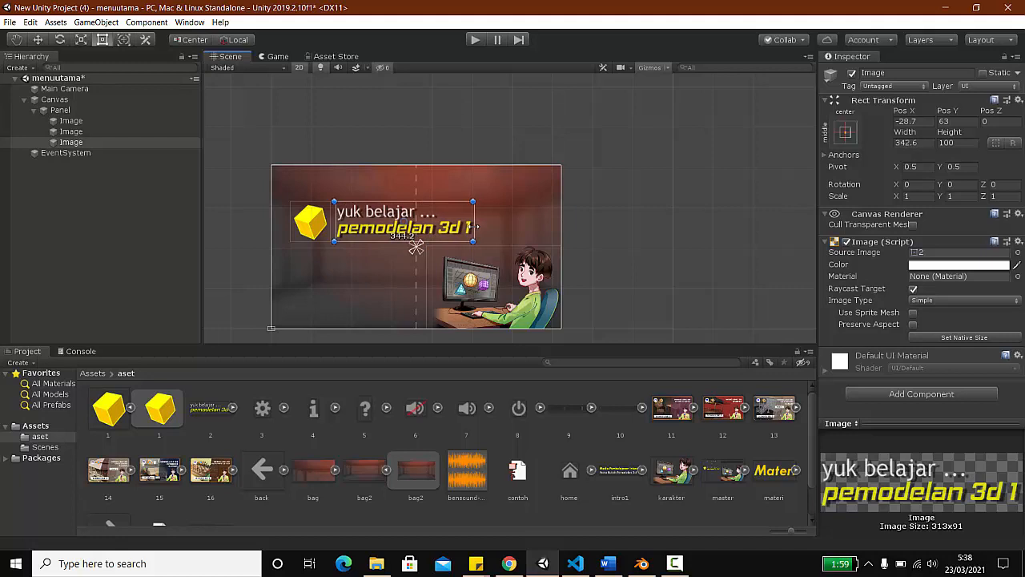
# Step: Scale the cube and title images down together to a height of about 76
pyautogui.keyDown('shift'); pyautogui.click(302, 228); pyautogui.keyUp('shift')
pyautogui.keyDown('shift'); pyautogui.moveTo(473, 240); pyautogui.dragTo(430, 231); pyautogui.keyUp('shift')
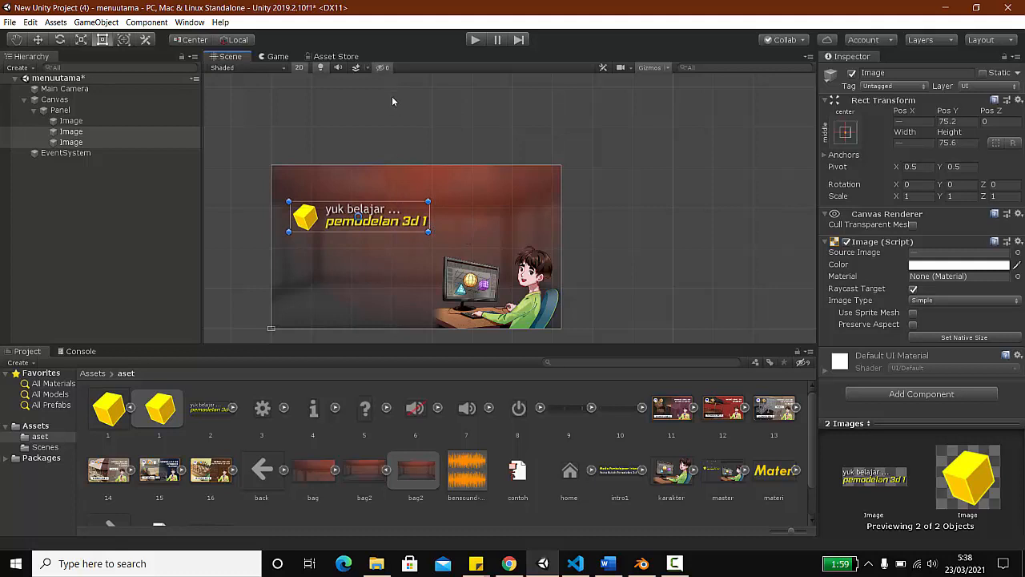
pyautogui.click(392, 128)
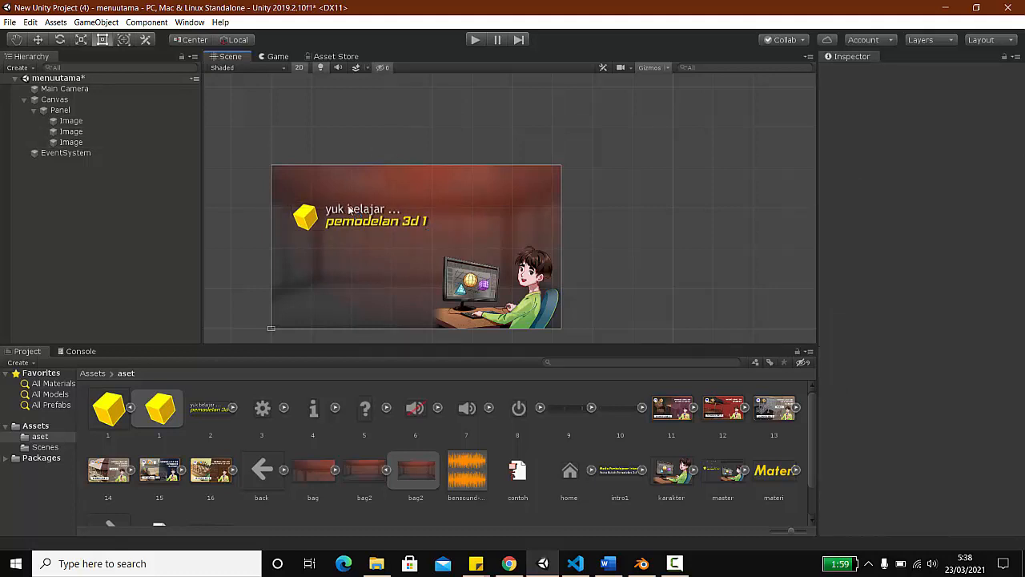
# Step: Add a UI Button under the Panel and place it below the title, sized about 304 by 35
pyautogui.click(67, 111)
pyautogui.rightClick(66, 111)
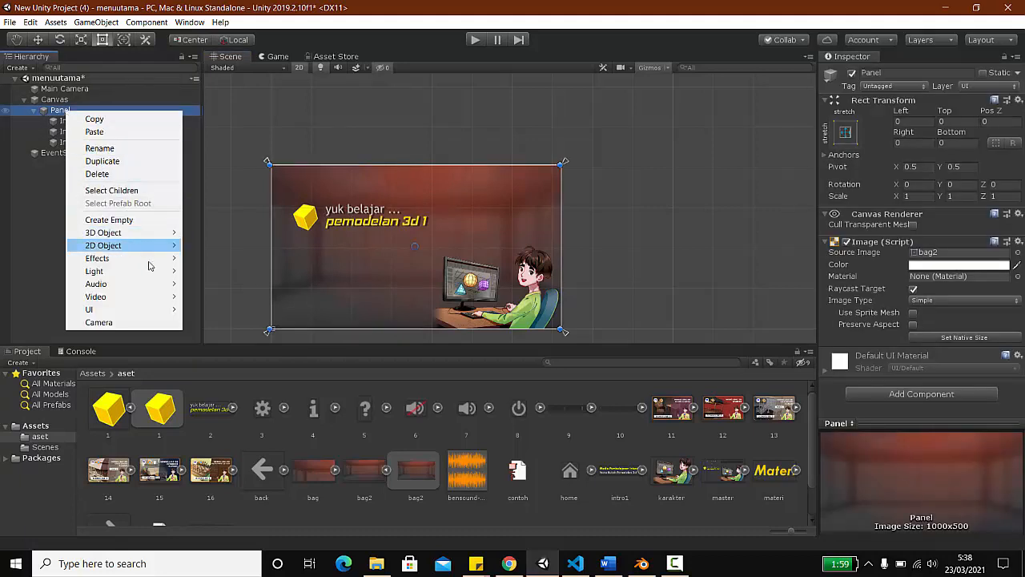
pyautogui.moveTo(166, 311)
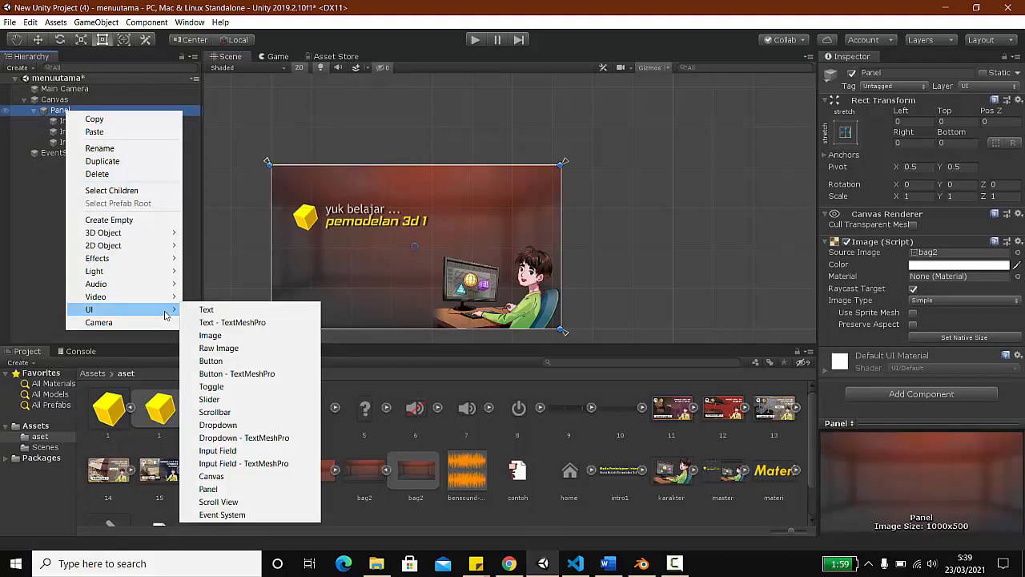
pyautogui.click(221, 359)
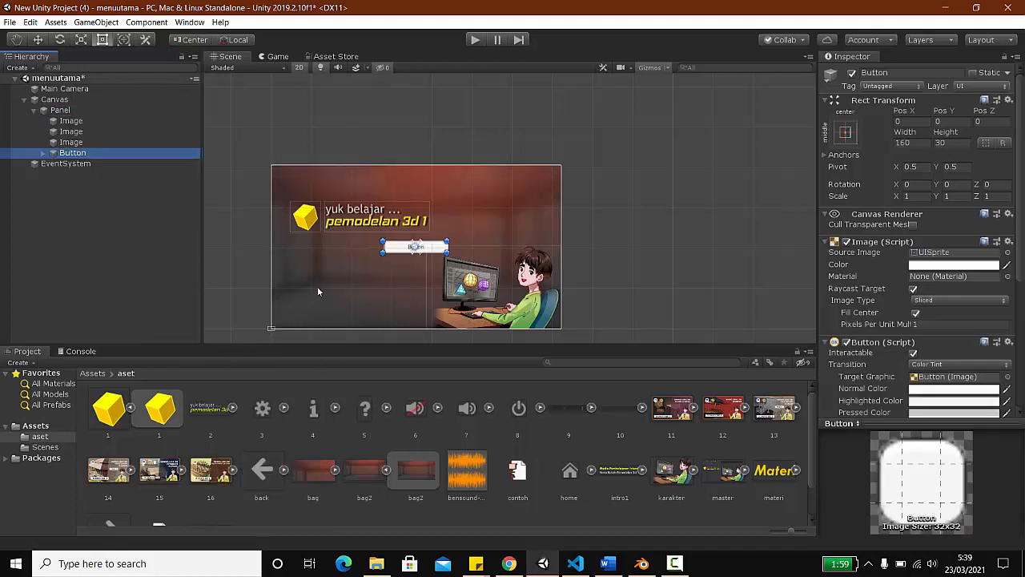
pyautogui.moveTo(393, 249)
pyautogui.mouseDown()
pyautogui.moveTo(295, 253)
pyautogui.moveTo(426, 265)
pyautogui.moveTo(411, 257)
pyautogui.mouseUp()
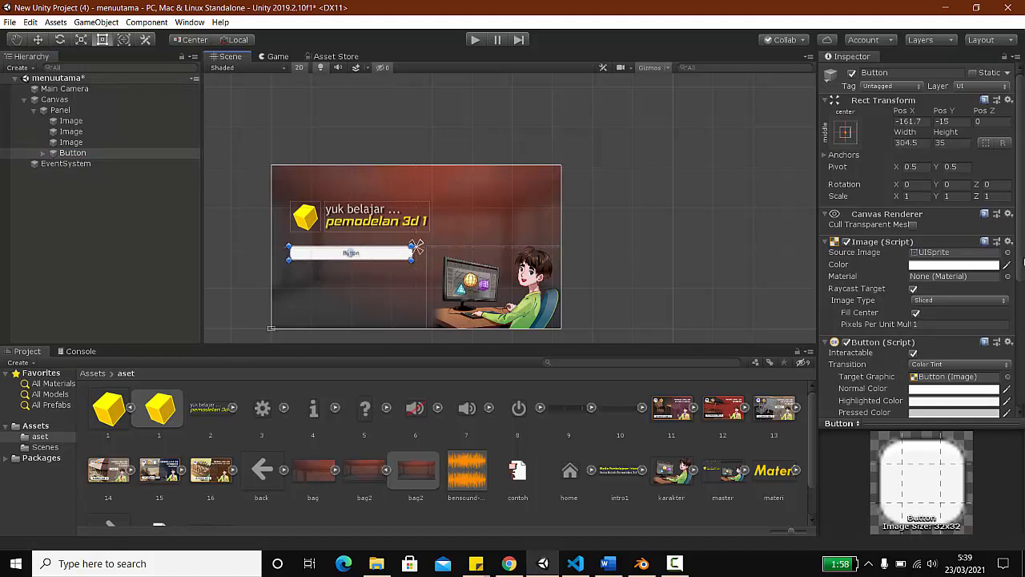
# Step: Set the button's image color to semi-transparent dark grey, hex 353535 with alpha 187
pyautogui.click(934, 266)
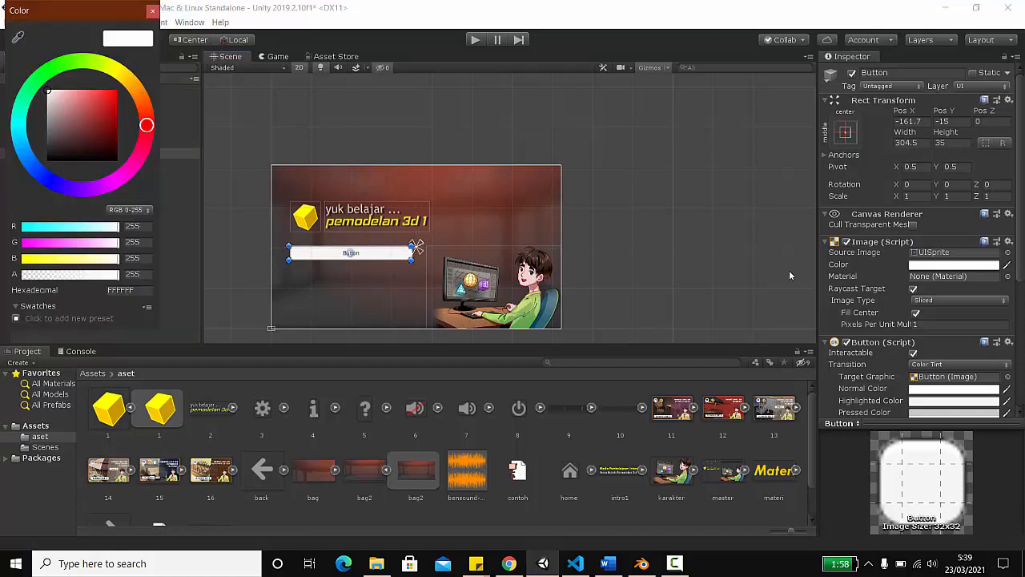
pyautogui.click(50, 134)
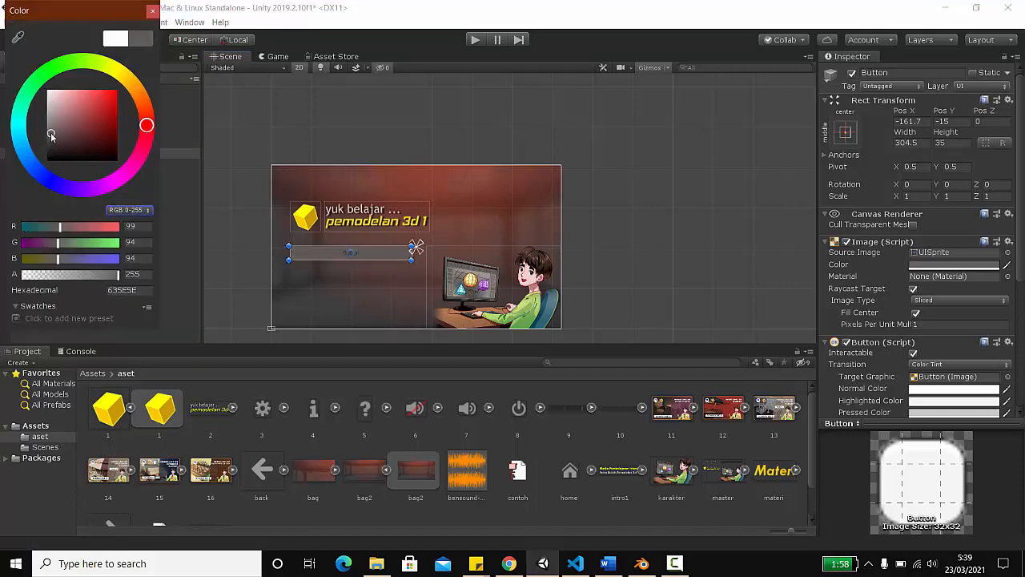
pyautogui.moveTo(50, 134)
pyautogui.mouseDown()
pyautogui.moveTo(52, 165)
pyautogui.moveTo(45, 147)
pyautogui.mouseUp()
pyautogui.moveTo(99, 277)
pyautogui.mouseDown()
pyautogui.moveTo(79, 277)
pyautogui.moveTo(90, 273)
pyautogui.mouseUp()
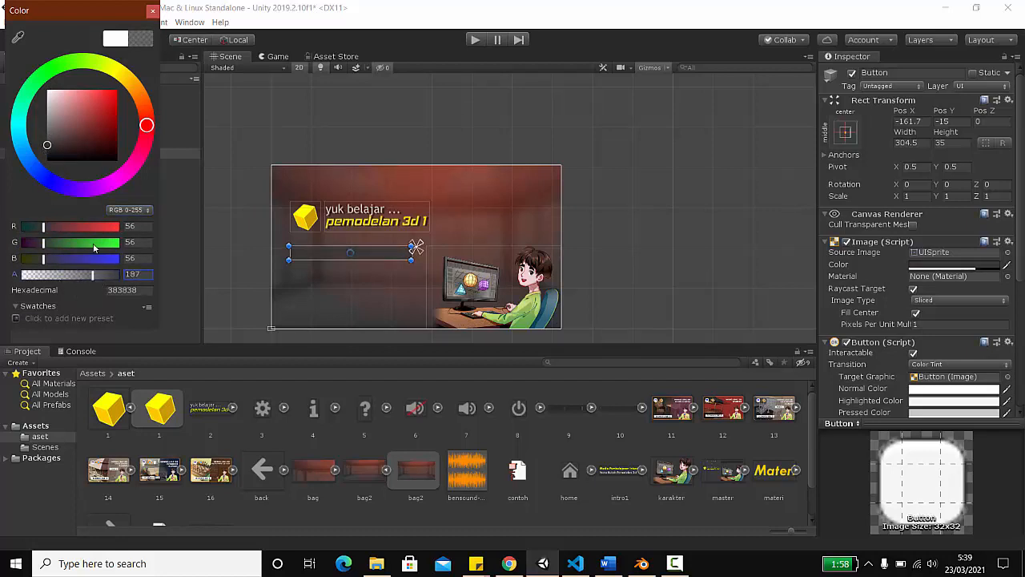
pyautogui.click(47, 142)
pyautogui.moveTo(52, 155)
pyautogui.mouseDown()
pyautogui.moveTo(59, 170)
pyautogui.moveTo(55, 139)
pyautogui.moveTo(48, 147)
pyautogui.mouseUp()
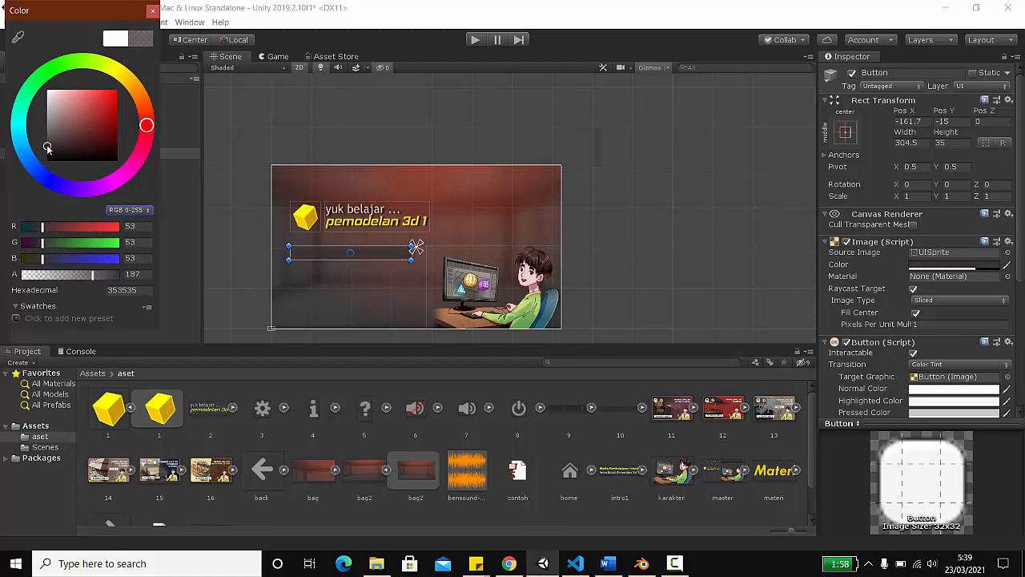
pyautogui.click(152, 10)
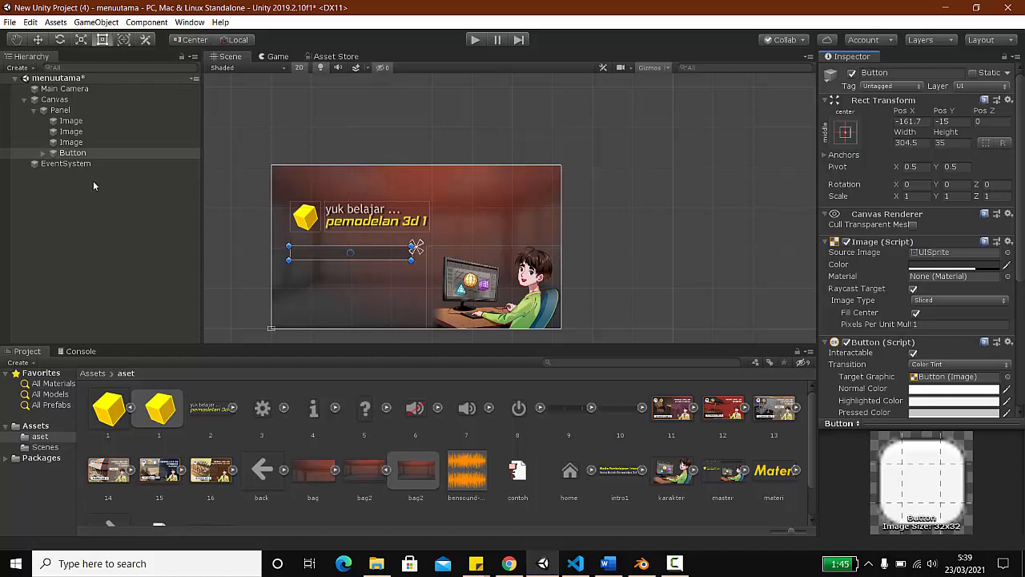
# Step: Change the text of the button's Text child to "materi"
pyautogui.doubleClick(72, 153)
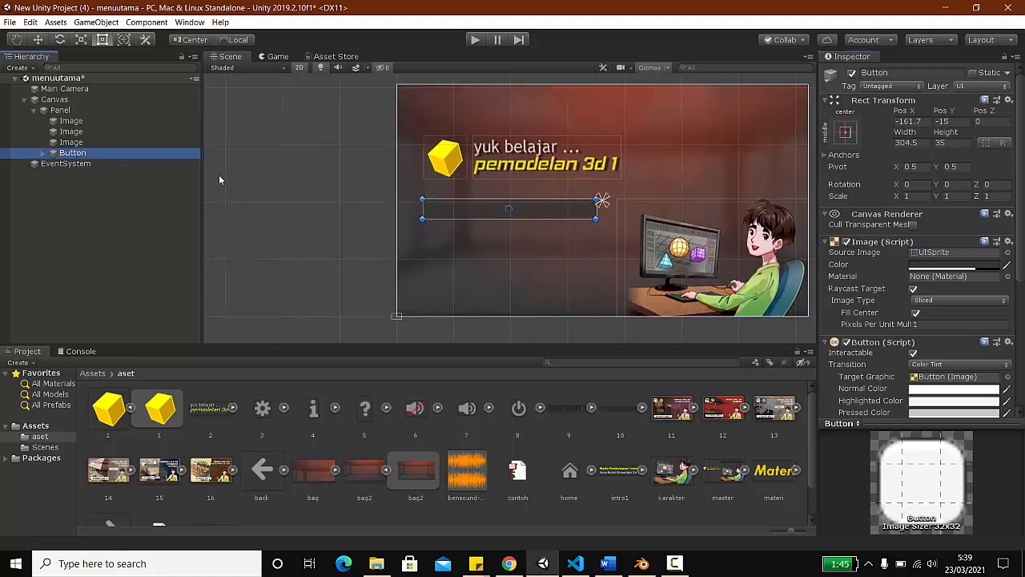
pyautogui.click(42, 157)
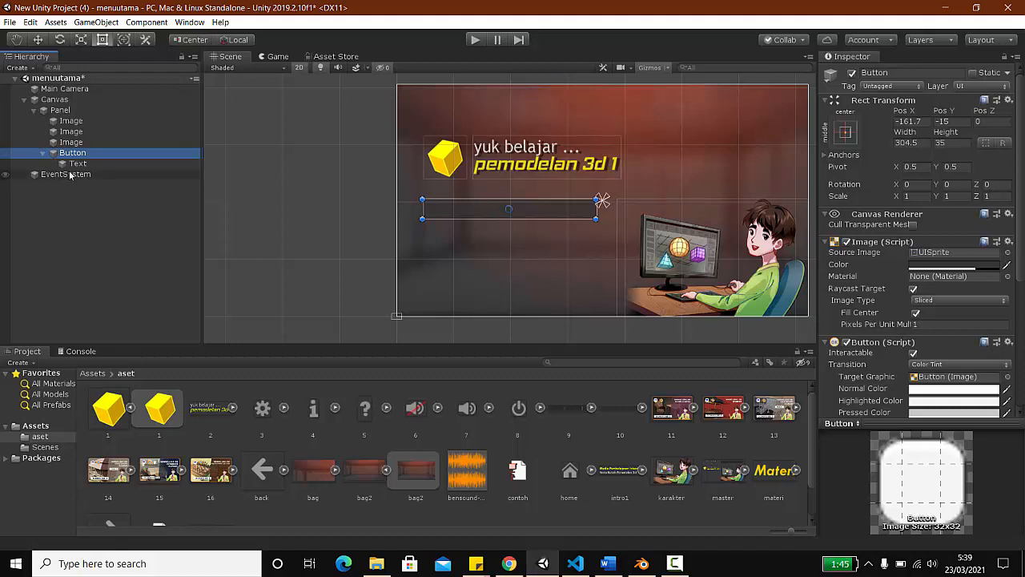
pyautogui.click(77, 165)
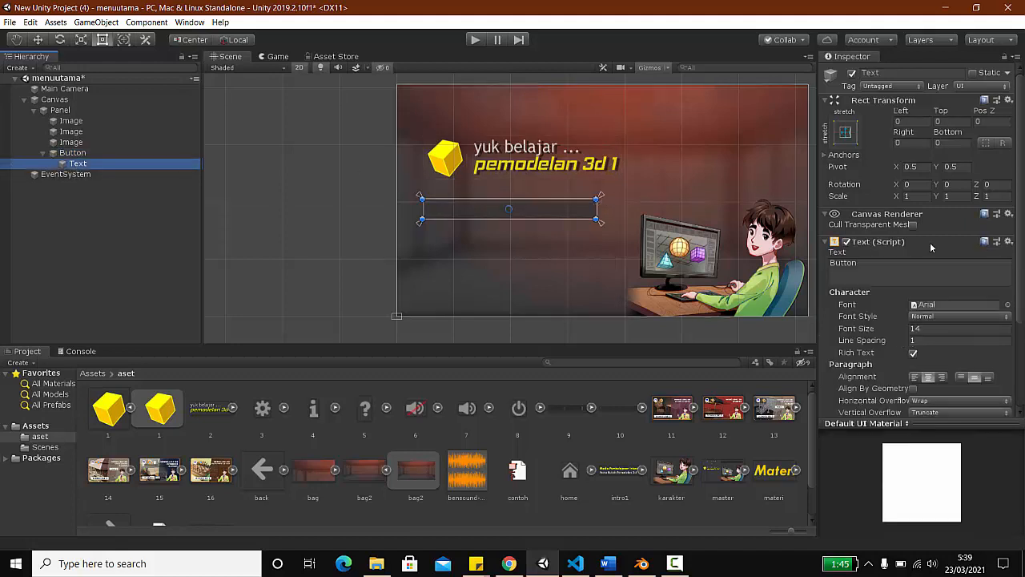
pyautogui.click(877, 271)
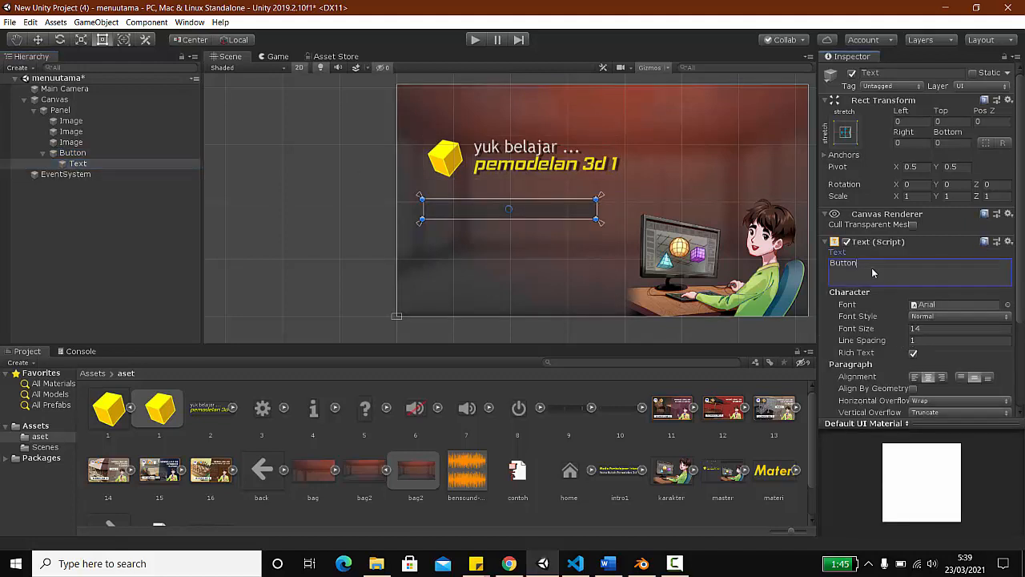
pyautogui.moveTo(817, 269); pyautogui.dragTo(854, 270)
pyautogui.write('materi')
pyautogui.click(877, 309)
pyautogui.click(881, 272)
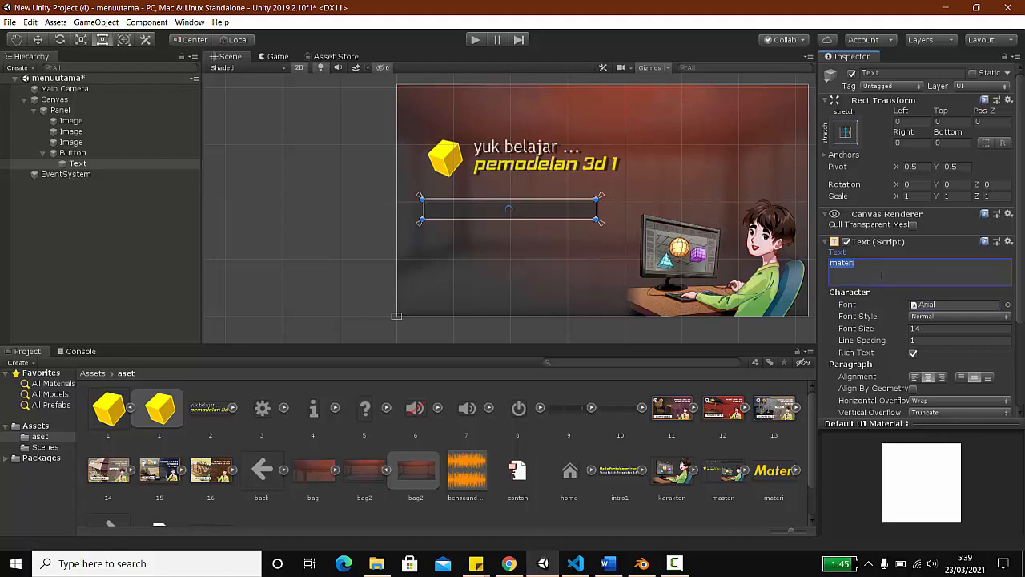
# Step: Set the color of the button's "materi" text to amber, hex FFC600
pyautogui.click(885, 318)
pyautogui.scroll(-4, 945, 333)
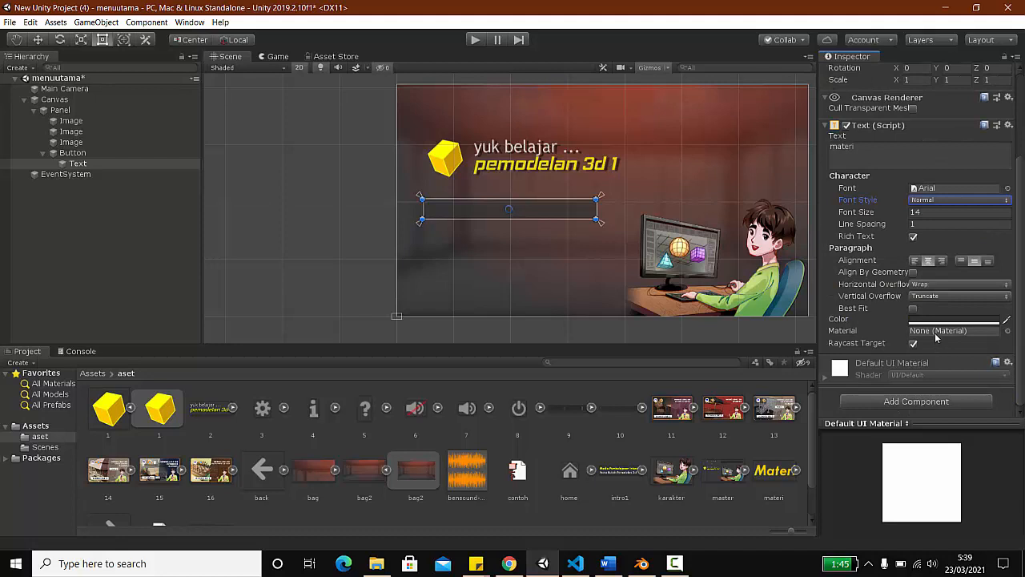
pyautogui.click(935, 321)
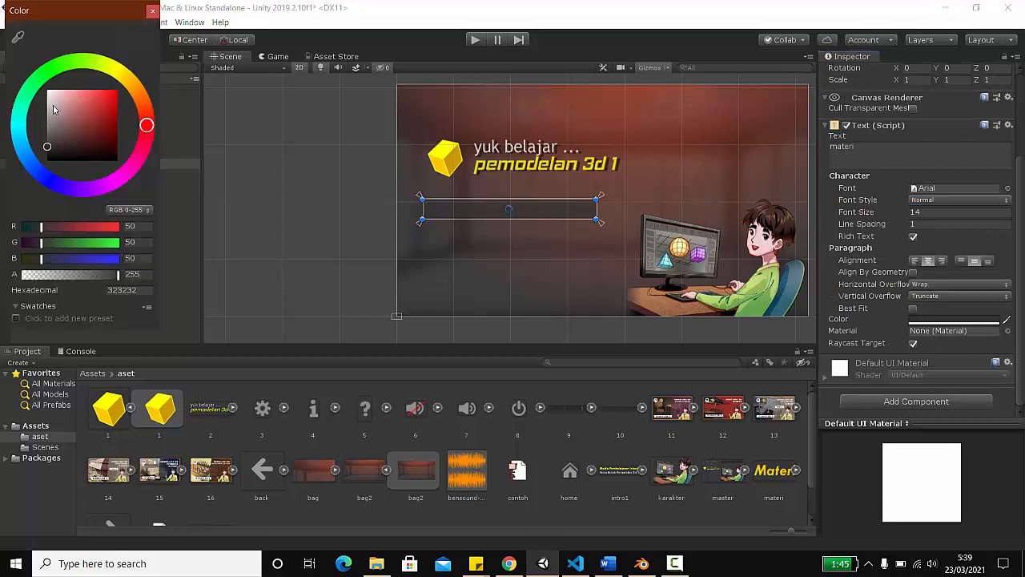
pyautogui.moveTo(54, 110); pyautogui.dragTo(36, 83)
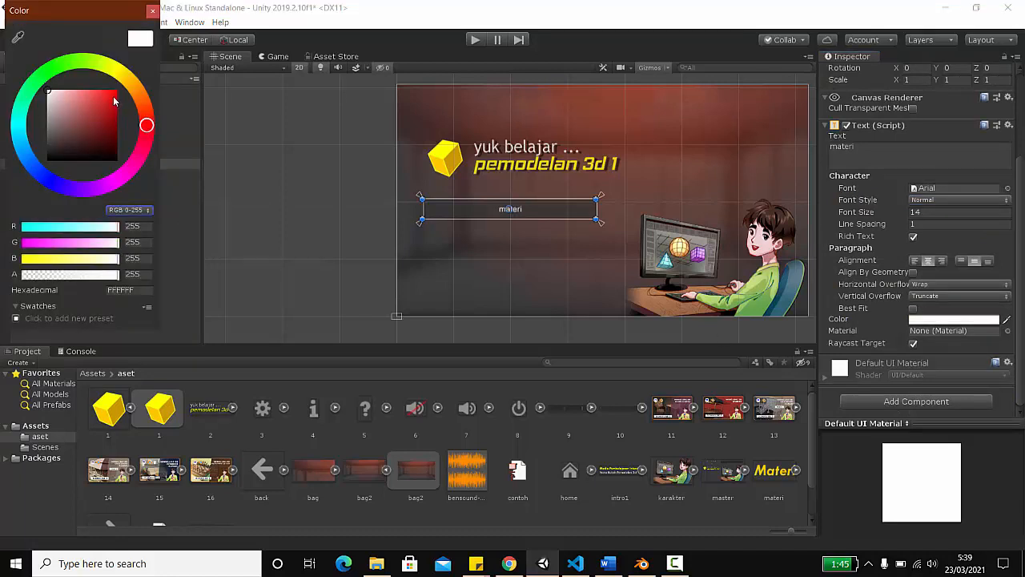
pyautogui.moveTo(115, 101); pyautogui.dragTo(118, 88)
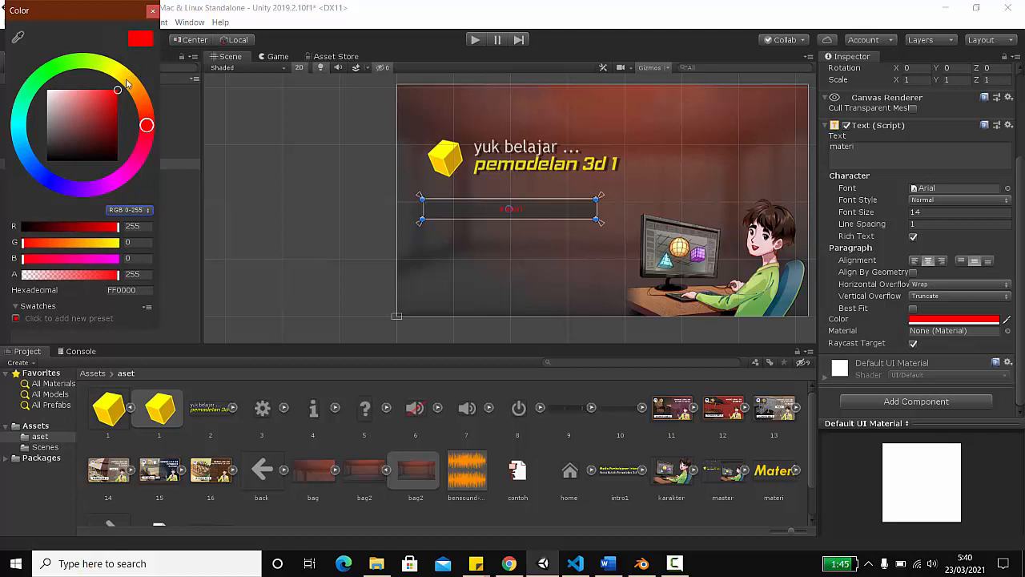
pyautogui.click(126, 82)
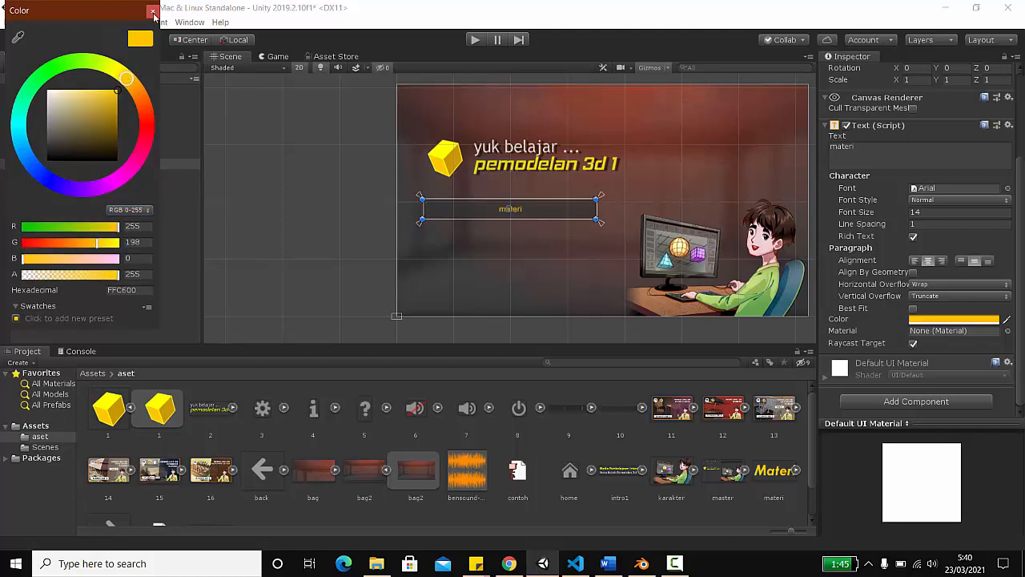
pyautogui.click(152, 10)
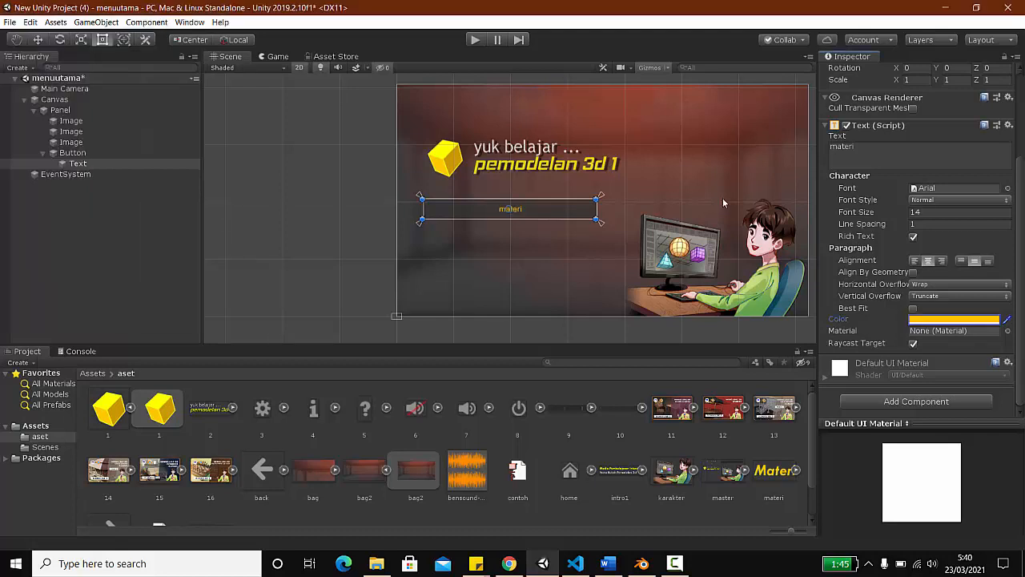
# Step: Increase the font size of the "materi" text while keeping it within the button's height
pyautogui.click(913, 211)
pyautogui.write('20')
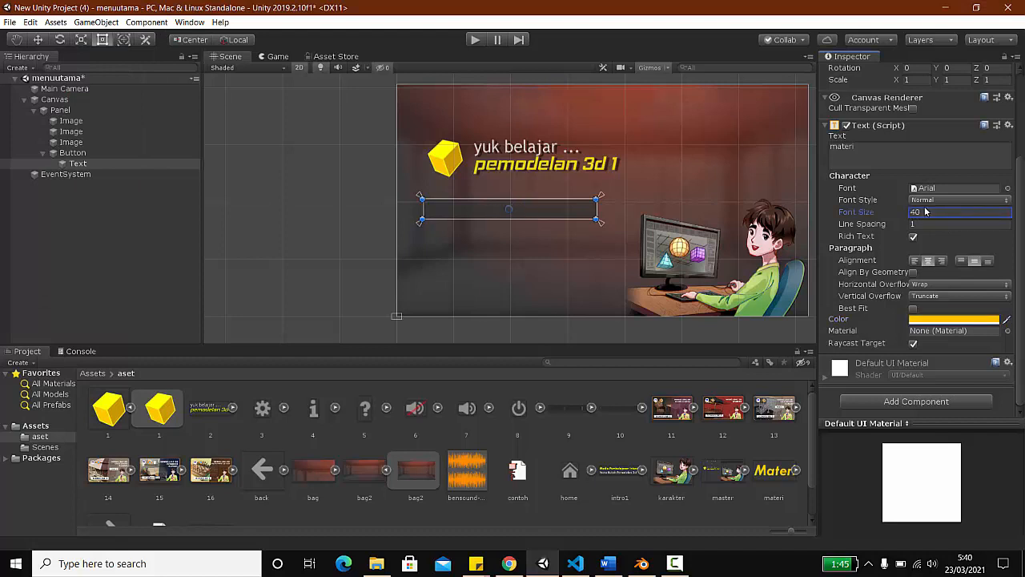
pyautogui.press('BackSpace')
pyautogui.write('5')
pyautogui.press('BackSpace')
pyautogui.write('3')
pyautogui.click(364, 232)
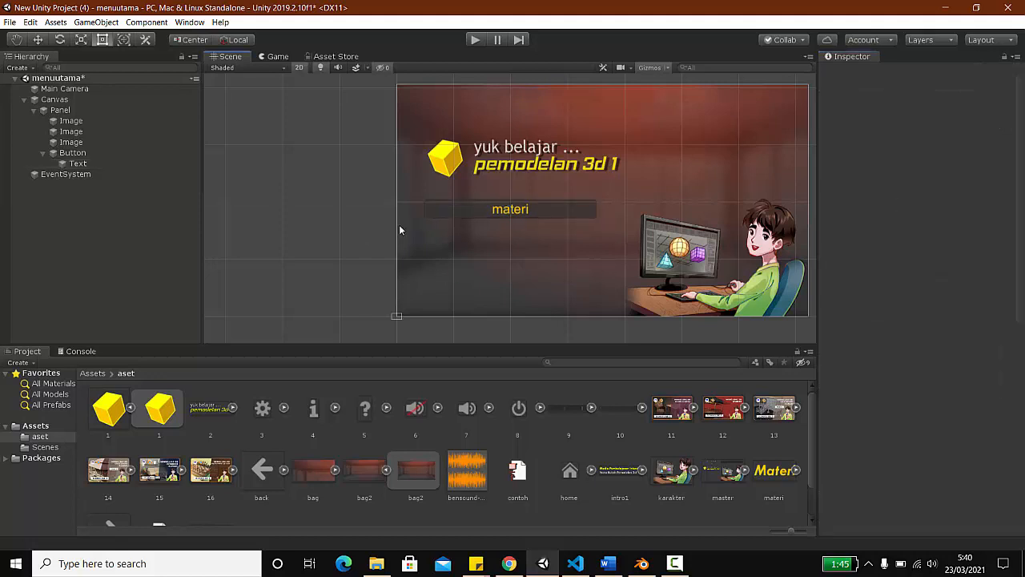
# Step: Change the materi button's image color to hex 292929 with alpha 243 and preview it in the Game view
pyautogui.click(535, 211)
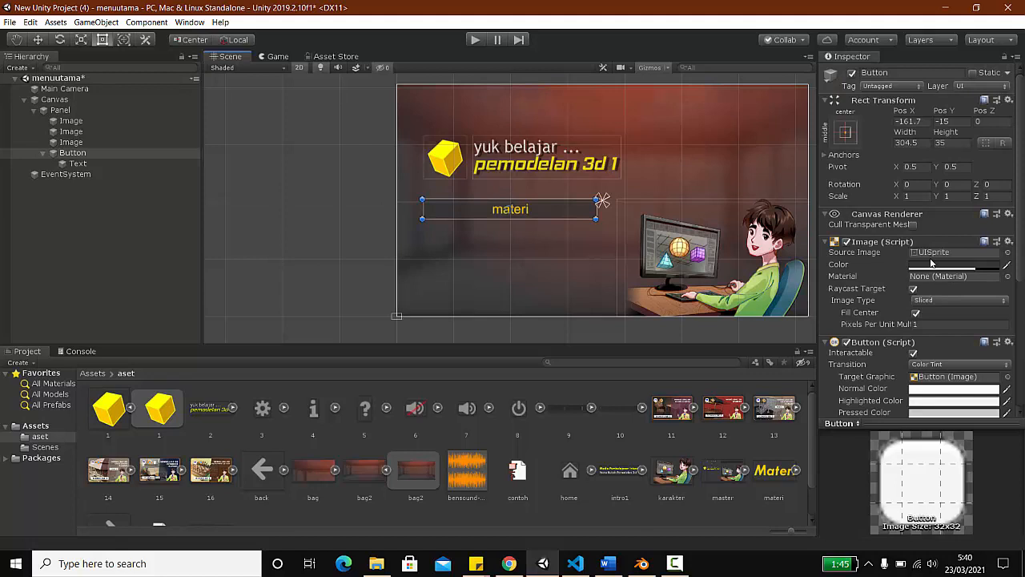
pyautogui.click(931, 264)
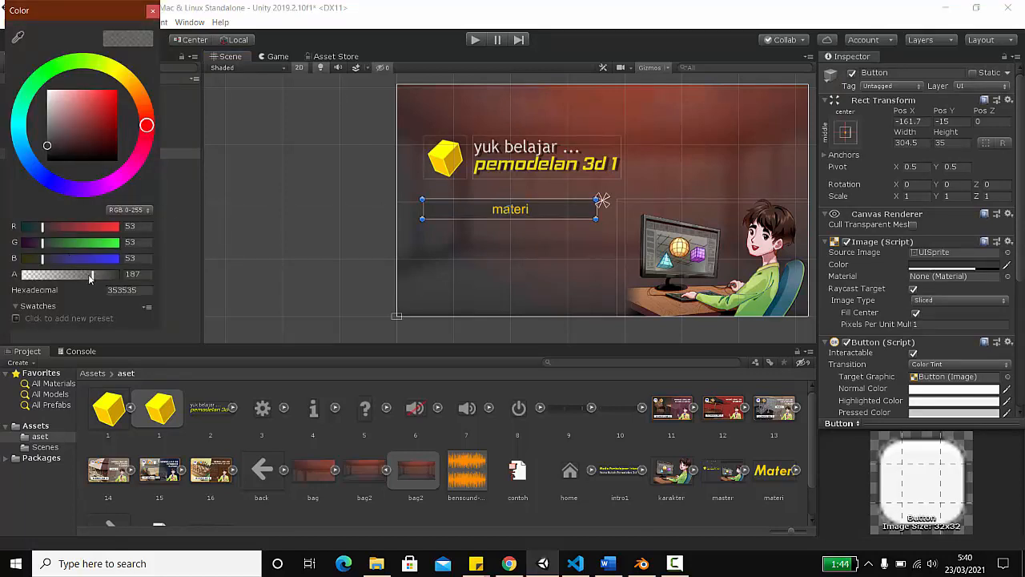
pyautogui.moveTo(90, 276); pyautogui.dragTo(115, 274)
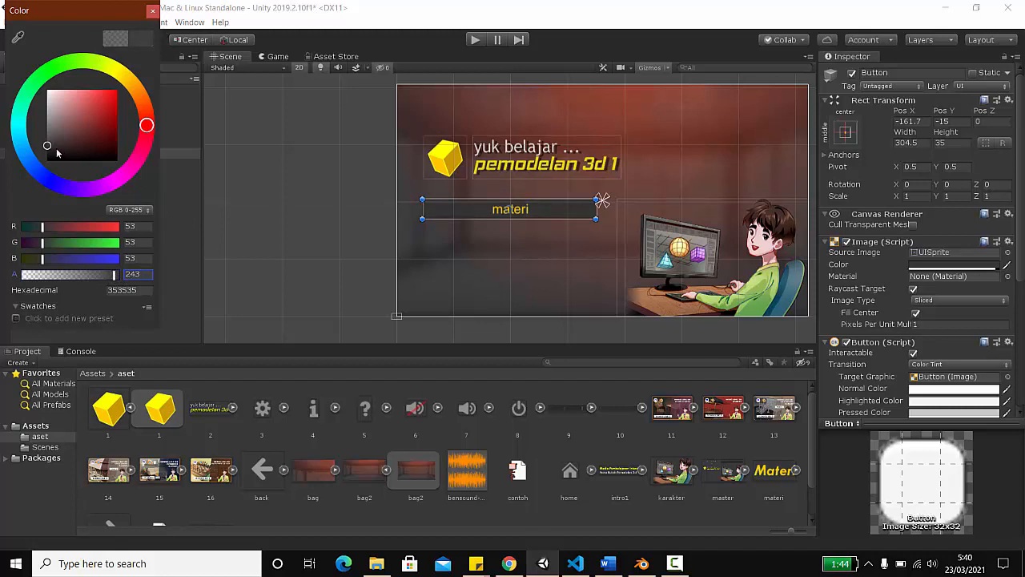
pyautogui.moveTo(52, 150); pyautogui.dragTo(33, 159)
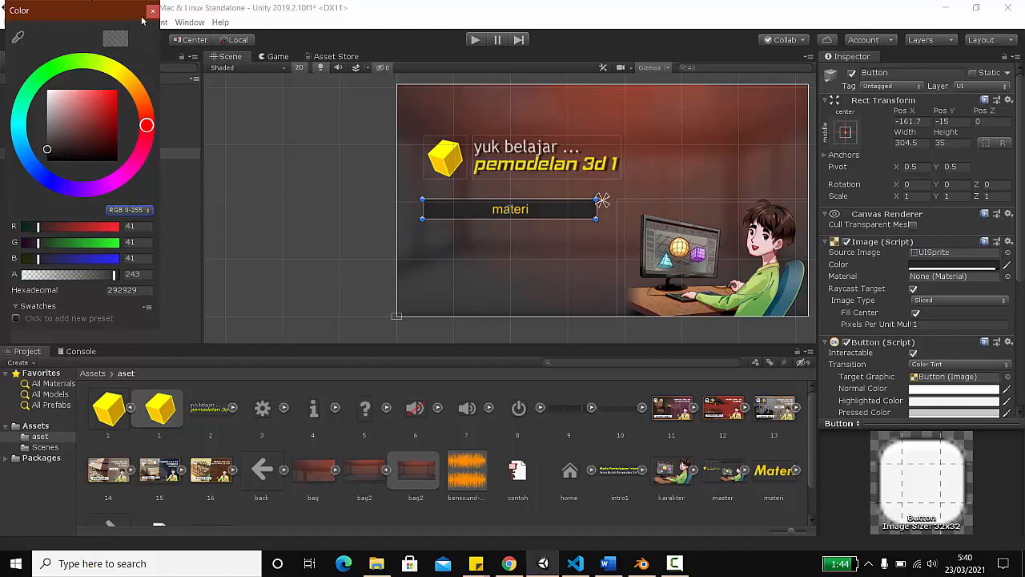
pyautogui.click(151, 12)
pyautogui.click(295, 175)
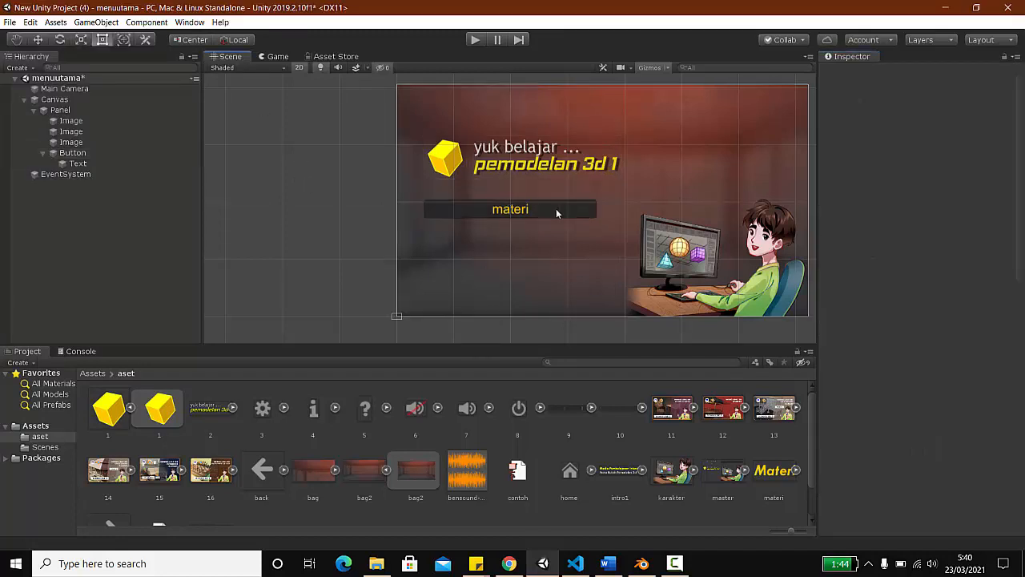
pyautogui.click(557, 212)
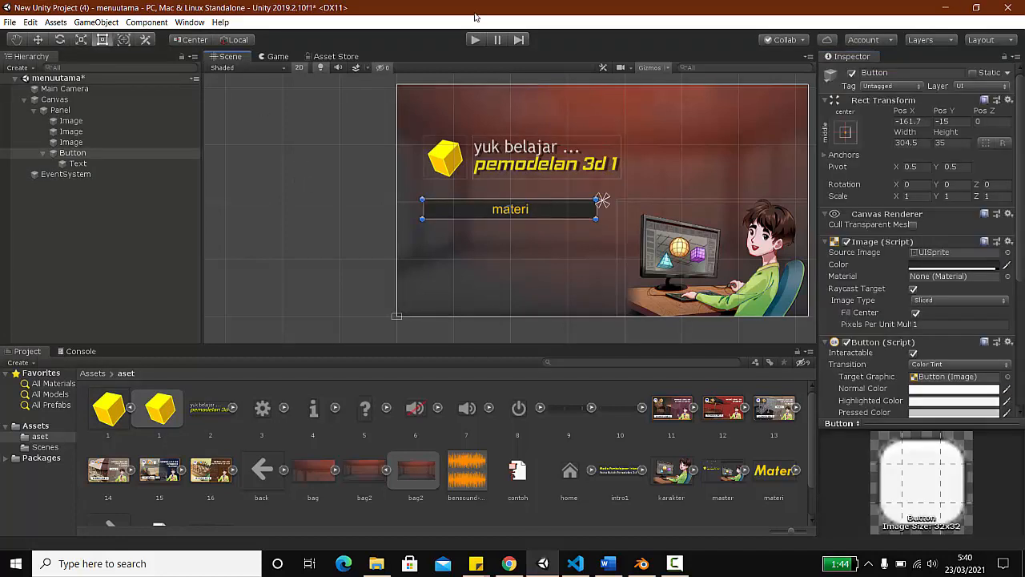
pyautogui.click(277, 57)
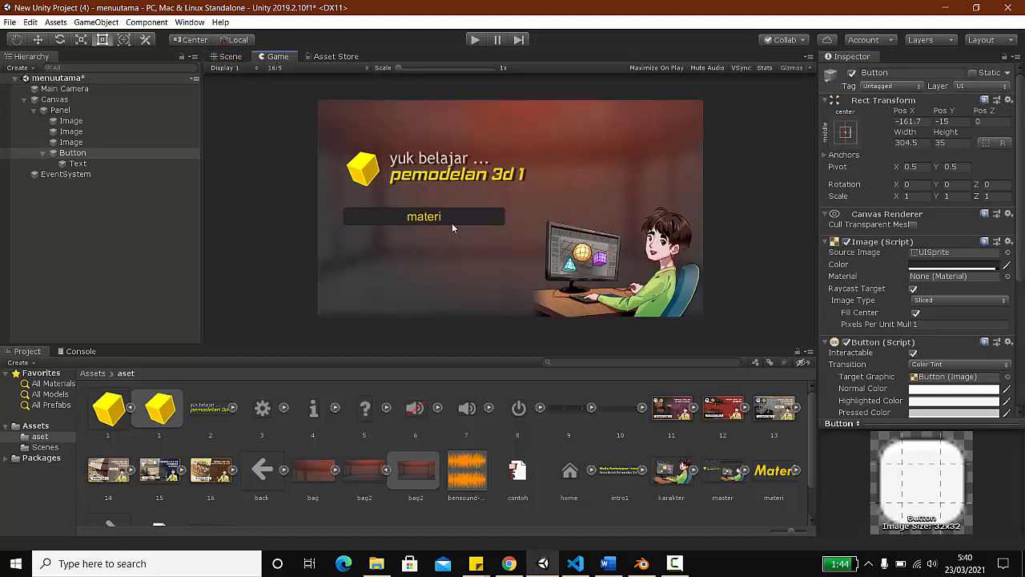
pyautogui.click(227, 57)
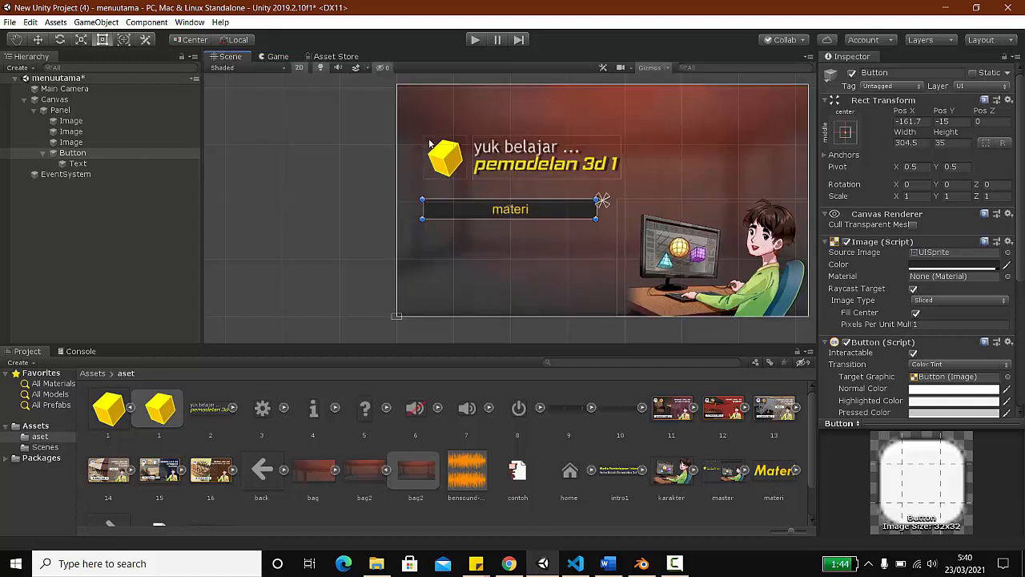
# Step: Set the materi button's Highlighted Color to red, hex FF000A, and check the Game view
pyautogui.click(368, 221)
pyautogui.click(565, 213)
pyautogui.click(919, 403)
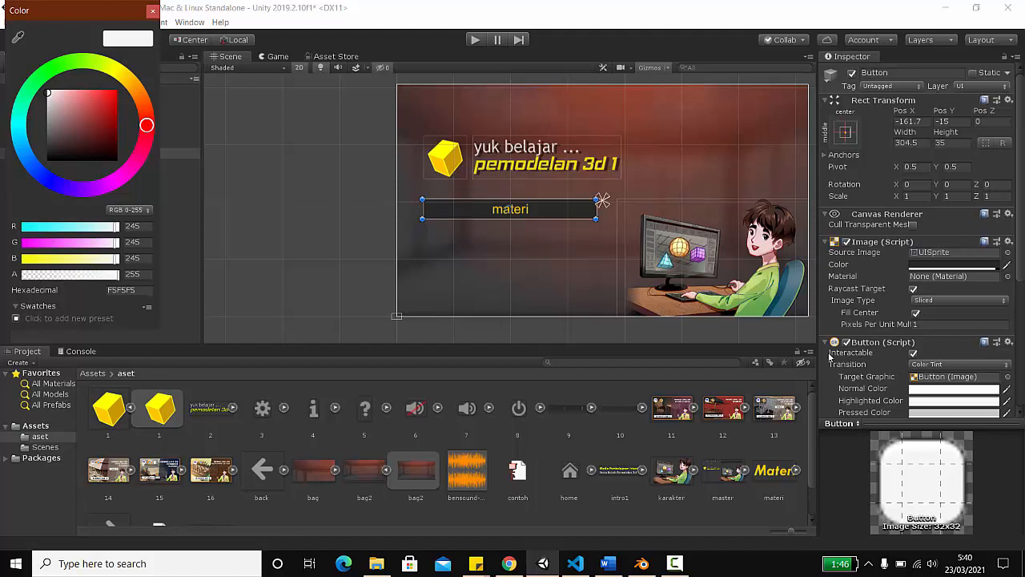
pyautogui.click(128, 84)
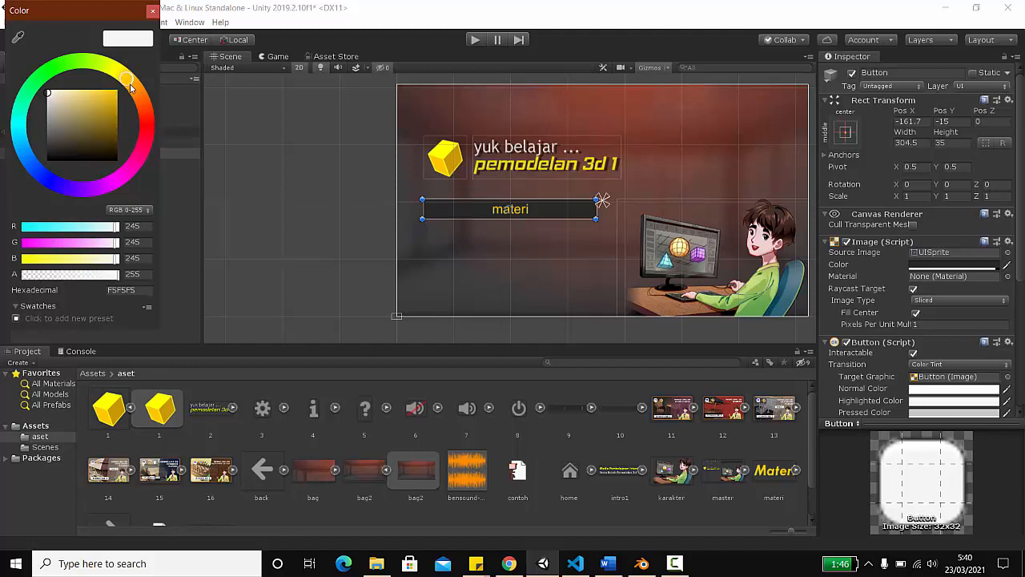
pyautogui.click(148, 130)
pyautogui.moveTo(115, 100); pyautogui.dragTo(122, 92)
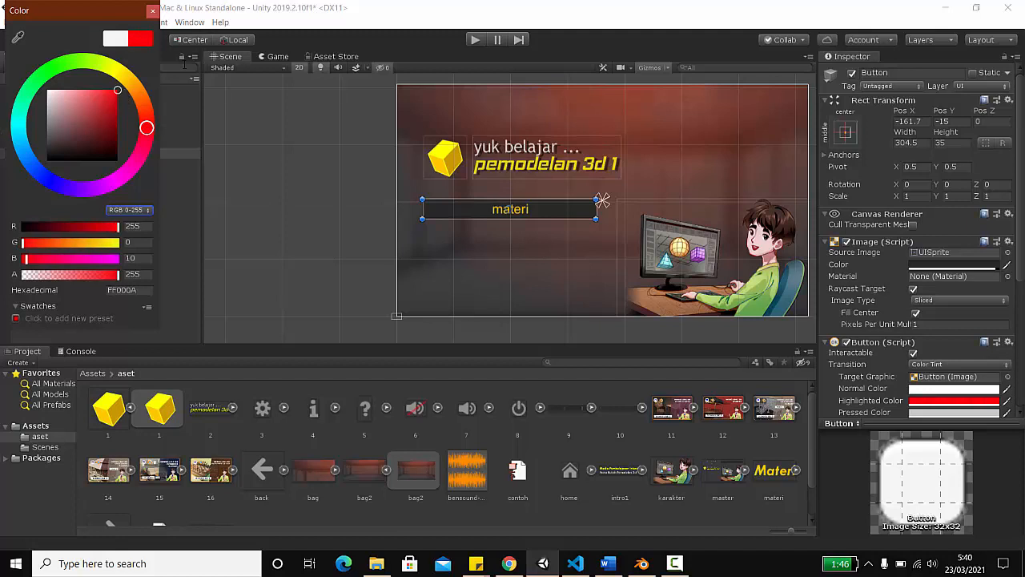
pyautogui.click(152, 11)
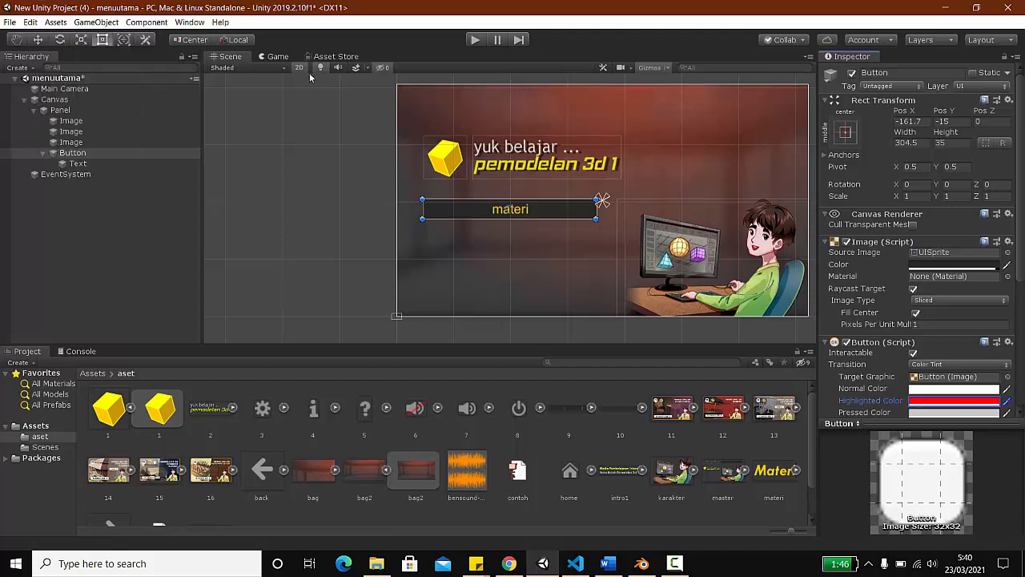
pyautogui.click(287, 57)
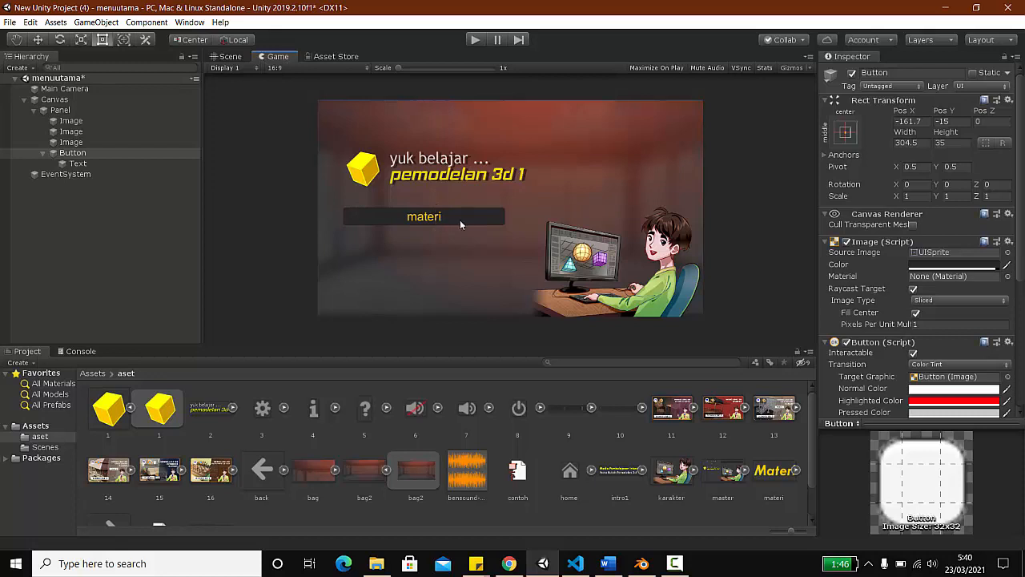
pyautogui.click(230, 56)
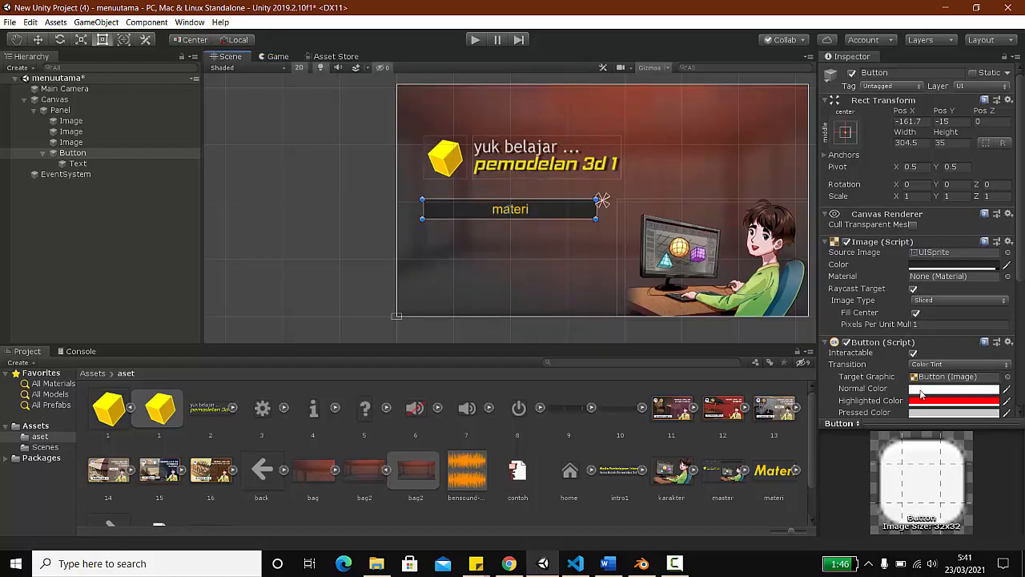
# Step: Set the button's Normal Color to dark grey, hex 272727, and test the highlight in Play mode
pyautogui.click(921, 390)
pyautogui.moveTo(49, 145); pyautogui.dragTo(44, 153)
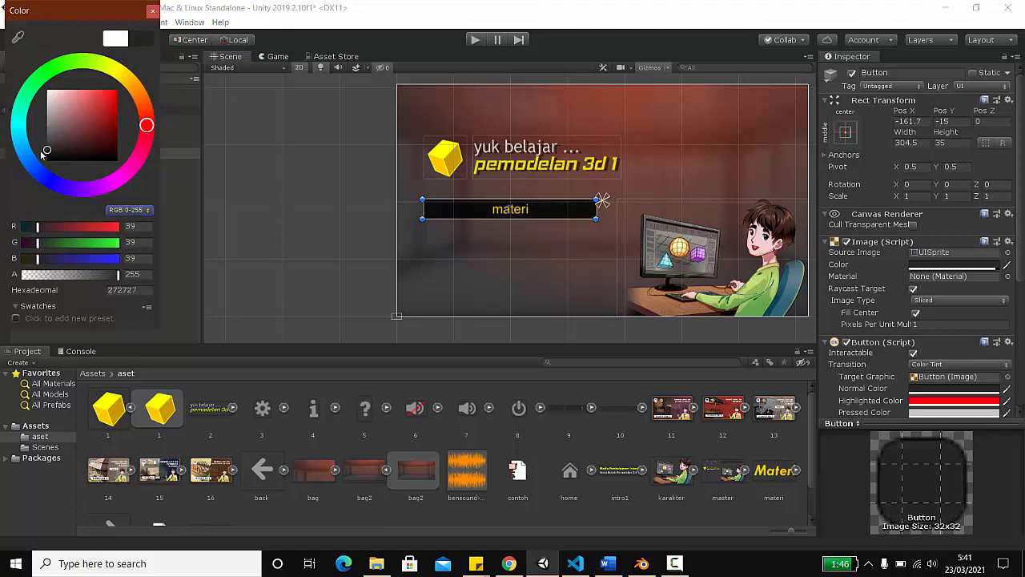
pyautogui.click(152, 10)
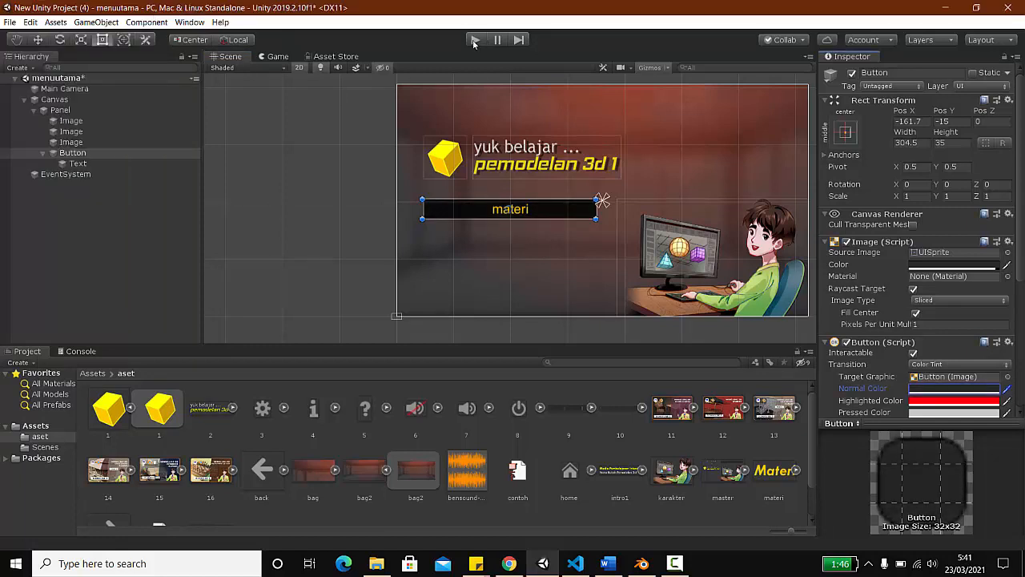
pyautogui.click(474, 41)
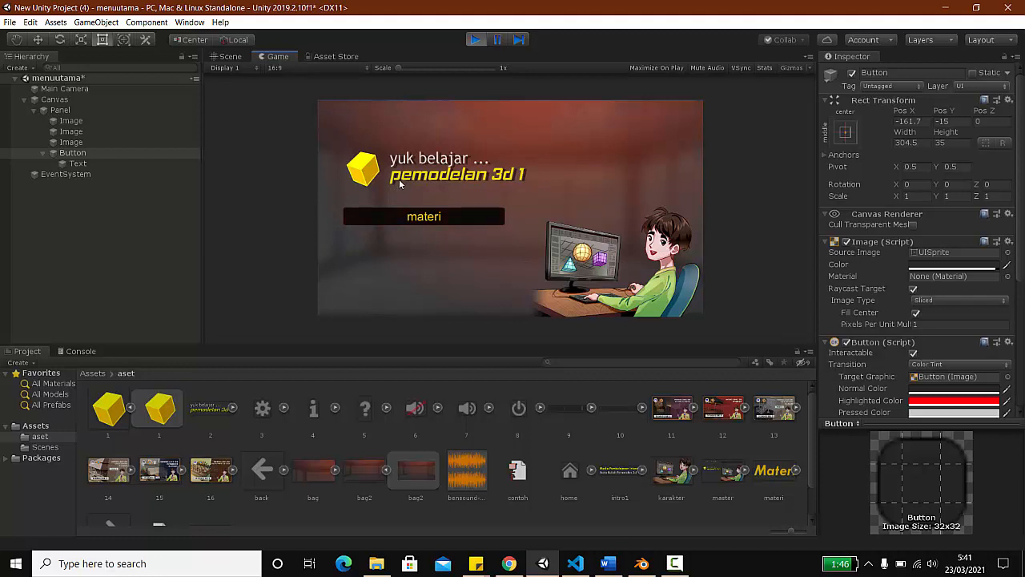
pyautogui.click(475, 43)
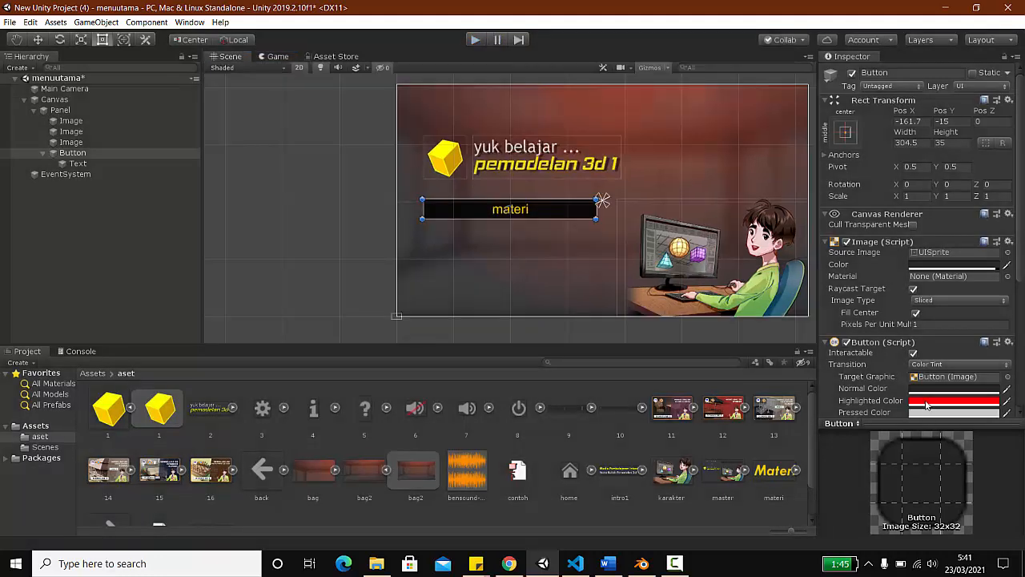
pyautogui.click(927, 401)
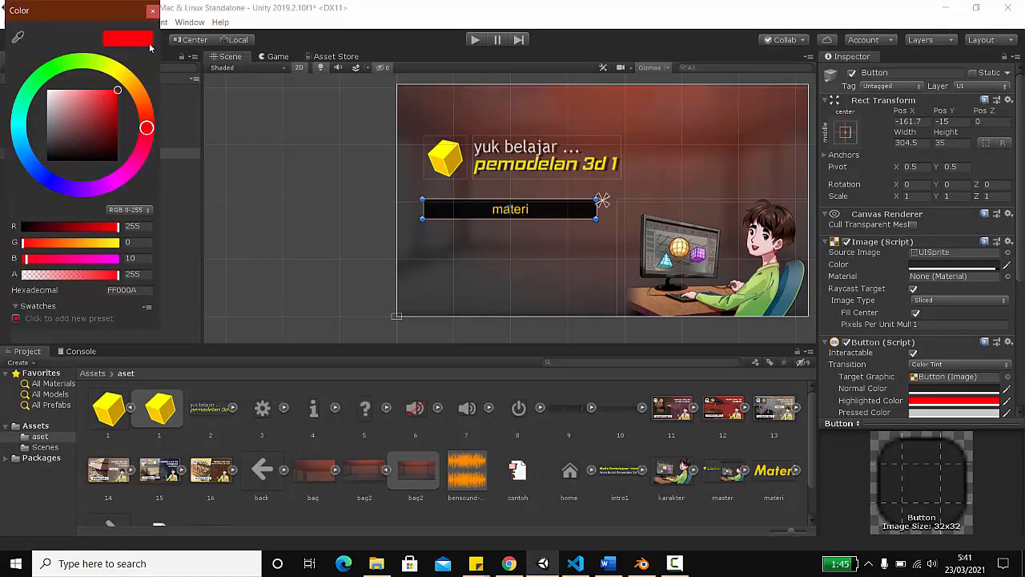
pyautogui.click(153, 10)
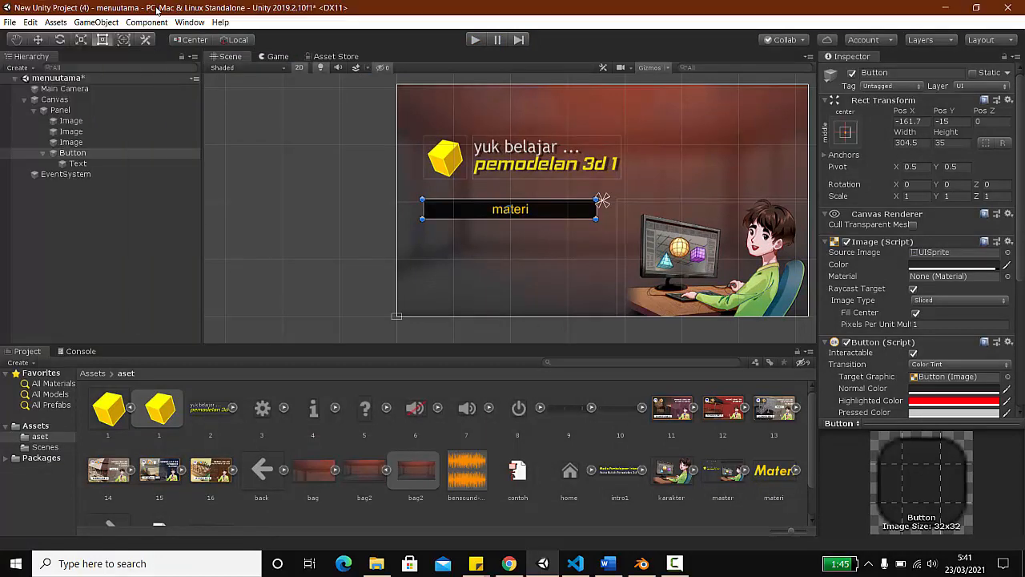
# Step: Set the button's image color to white, hex FFFFFF, and test the highlight in Play mode
pyautogui.click(922, 270)
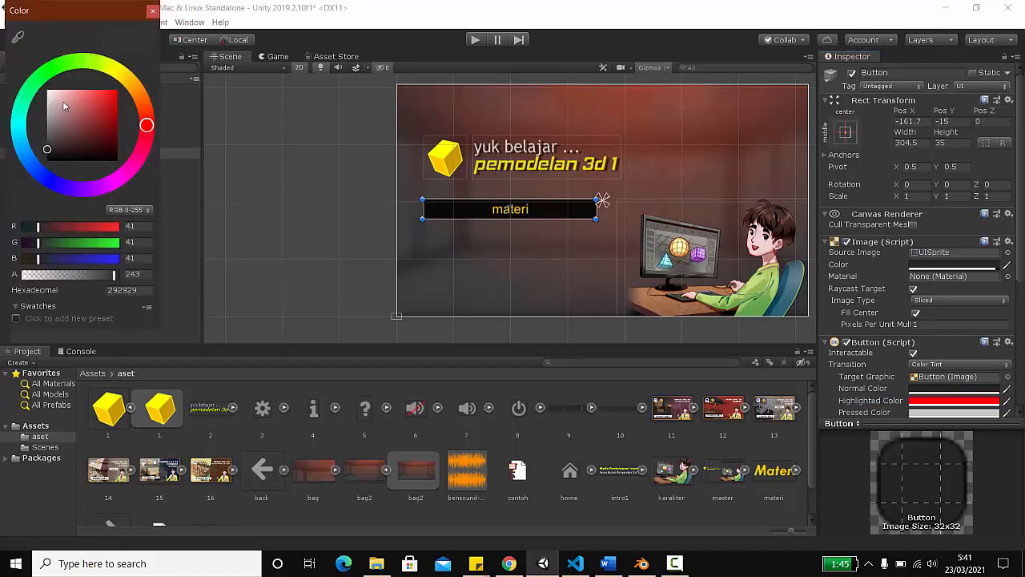
pyautogui.moveTo(65, 106); pyautogui.dragTo(33, 82)
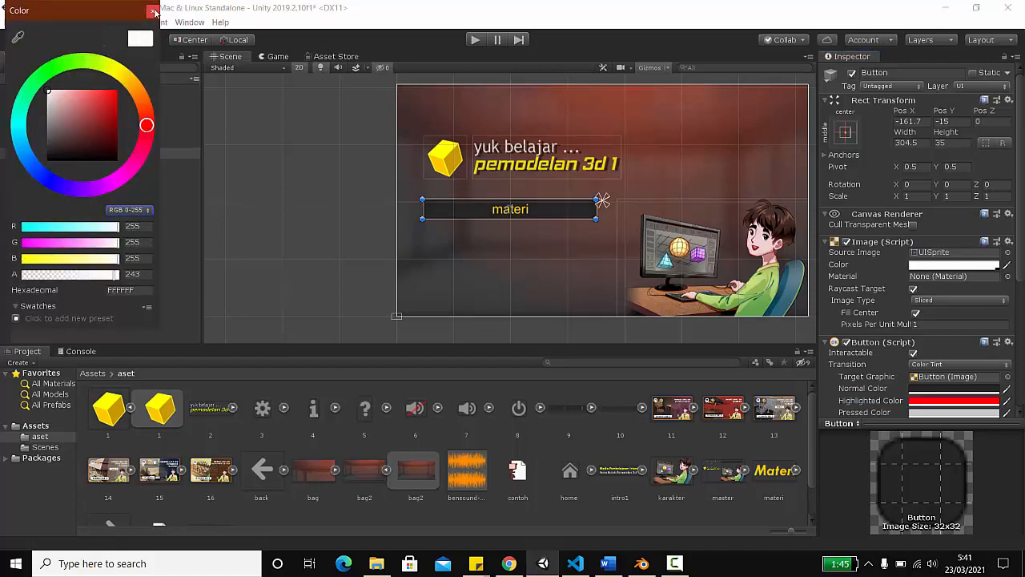
pyautogui.click(154, 11)
pyautogui.click(276, 58)
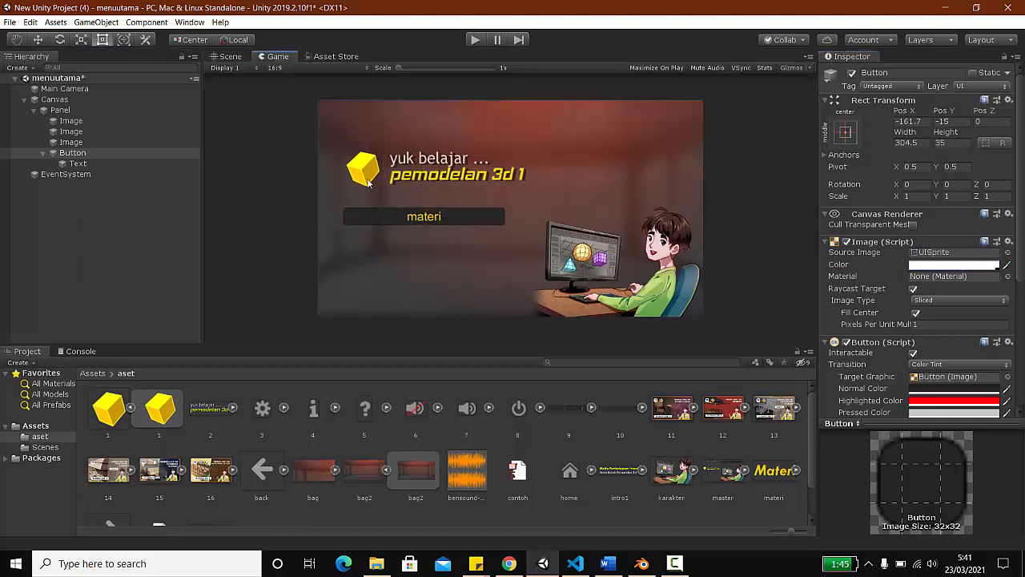
pyautogui.click(475, 38)
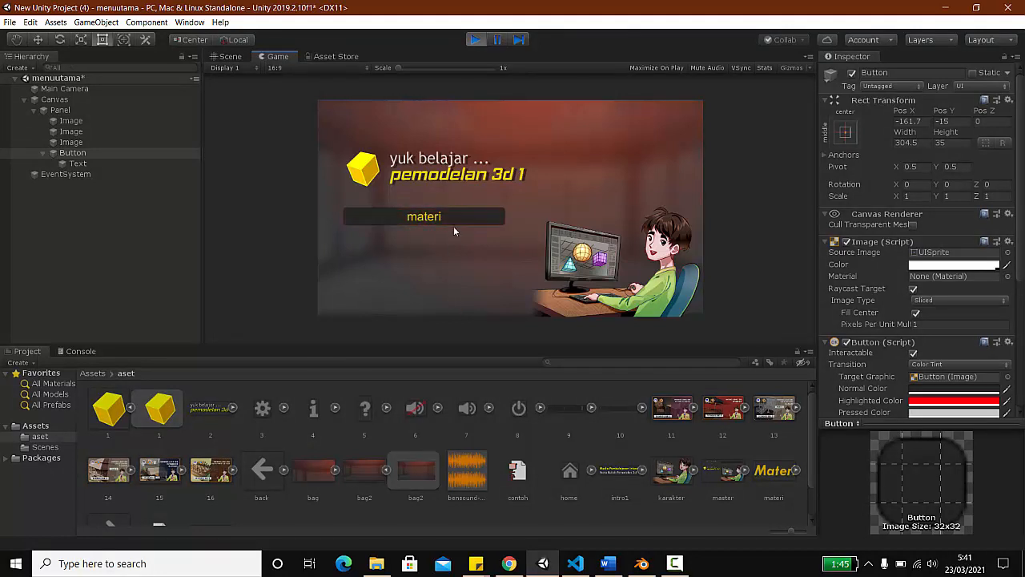
pyautogui.click(476, 39)
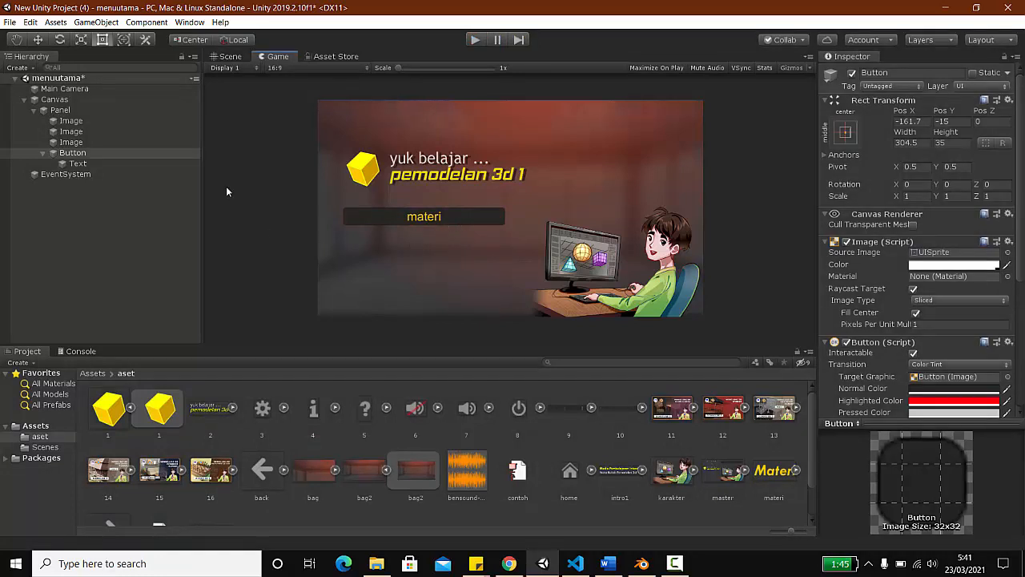
# Step: Darken the materi button's Highlighted Color to hex 800207 and test the highlight in Play mode
pyautogui.click(230, 56)
pyautogui.click(473, 215)
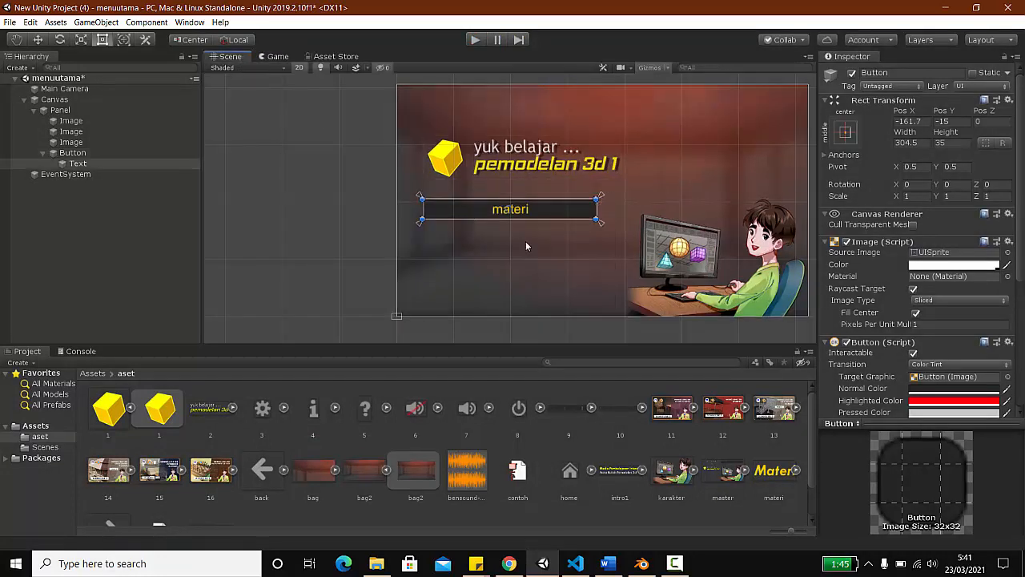
pyautogui.click(90, 155)
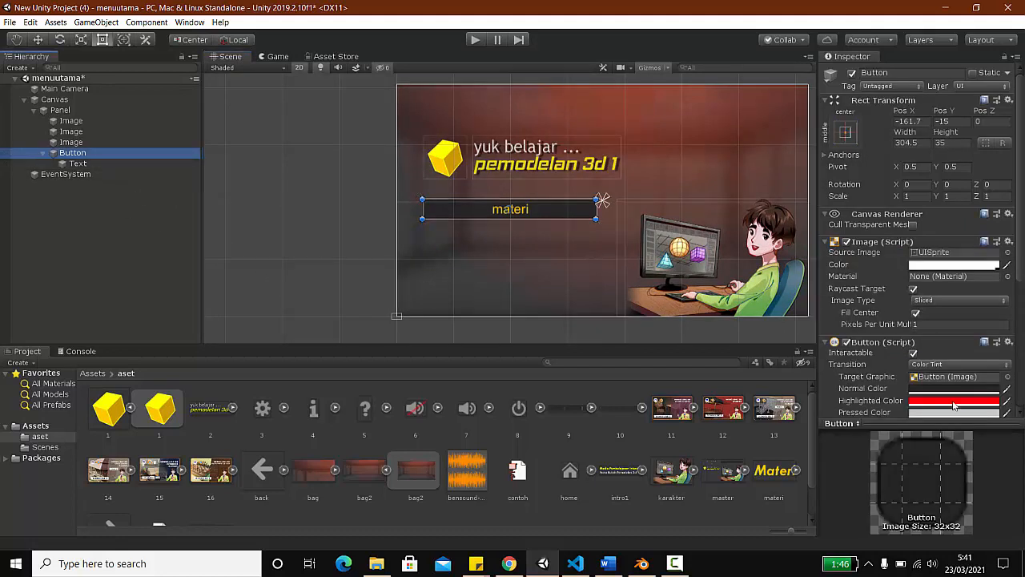
pyautogui.click(910, 402)
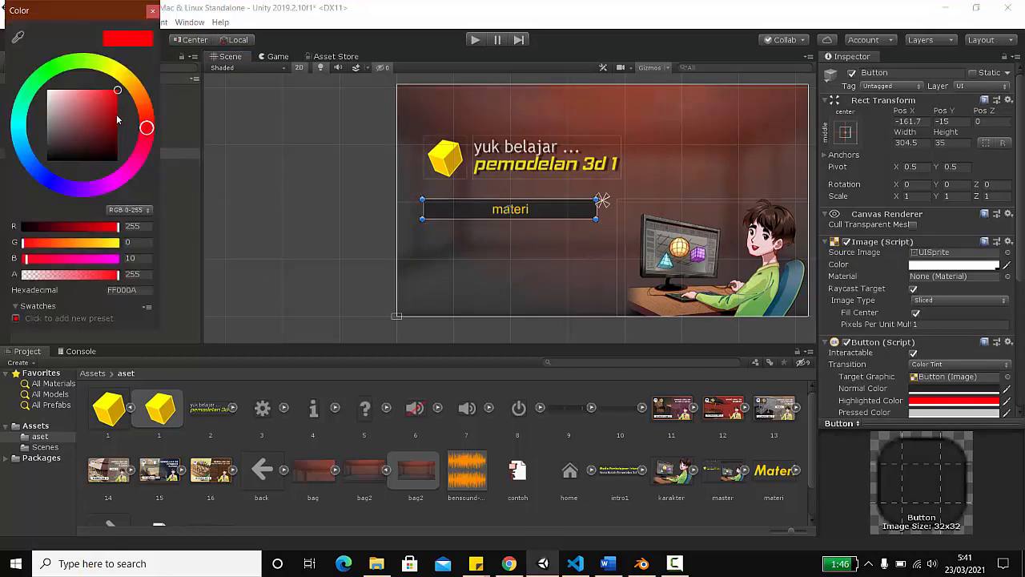
pyautogui.moveTo(117, 120); pyautogui.dragTo(118, 128)
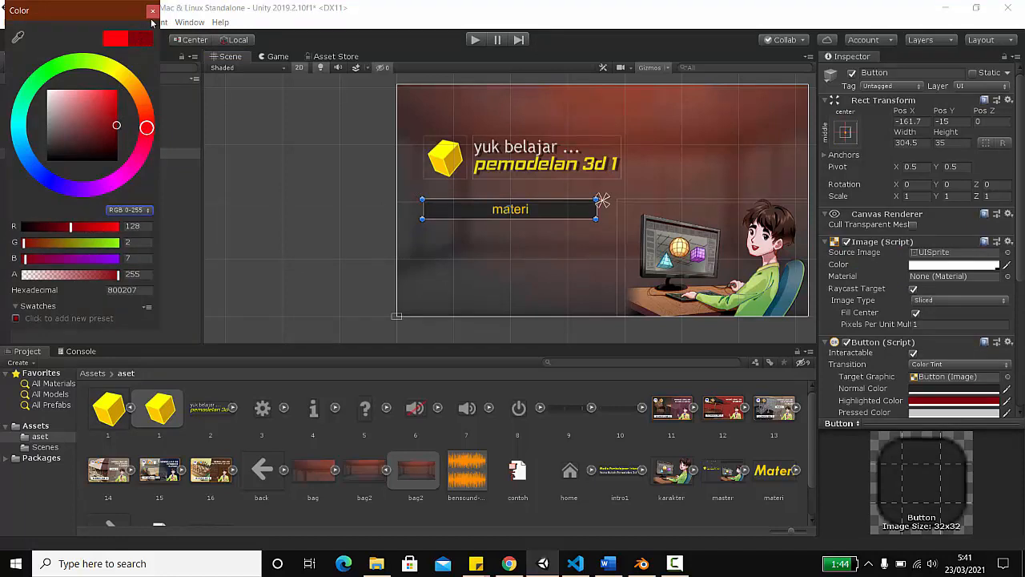
pyautogui.click(154, 11)
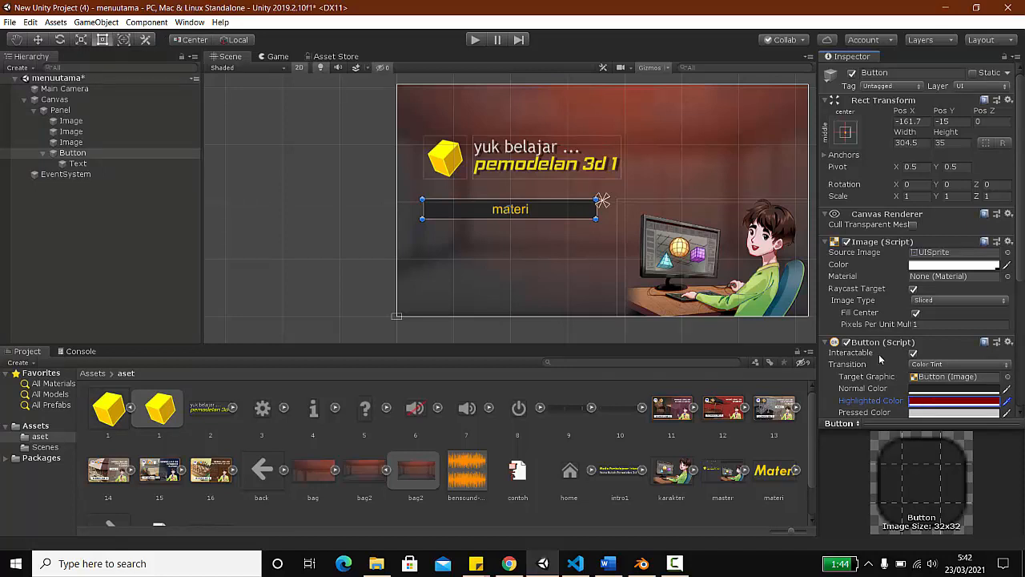
pyautogui.click(476, 39)
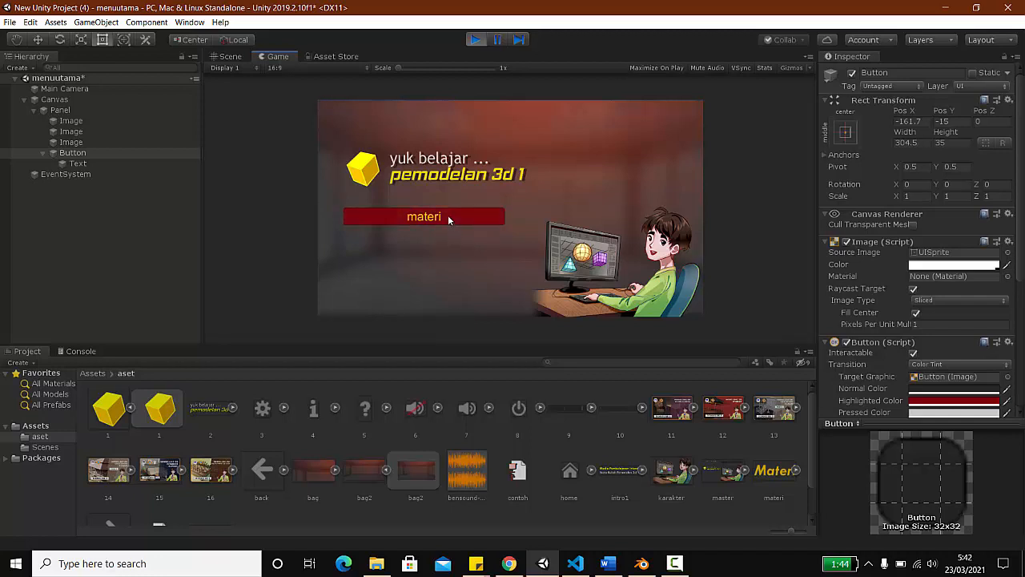
pyautogui.click(481, 39)
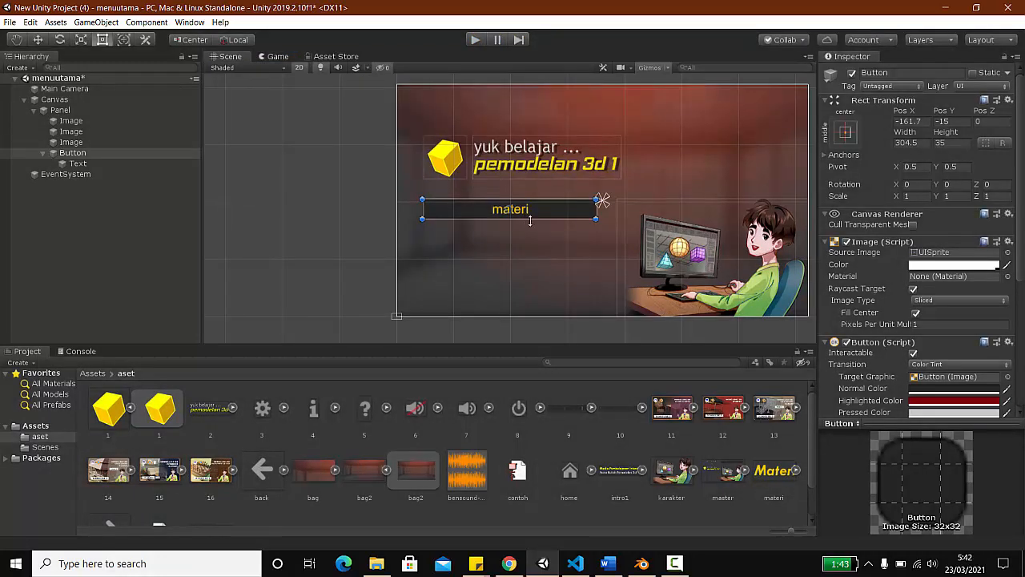
# Step: Set the materi button's Highlighted Color to an even deeper dark red and test it again in Play mode
pyautogui.click(921, 401)
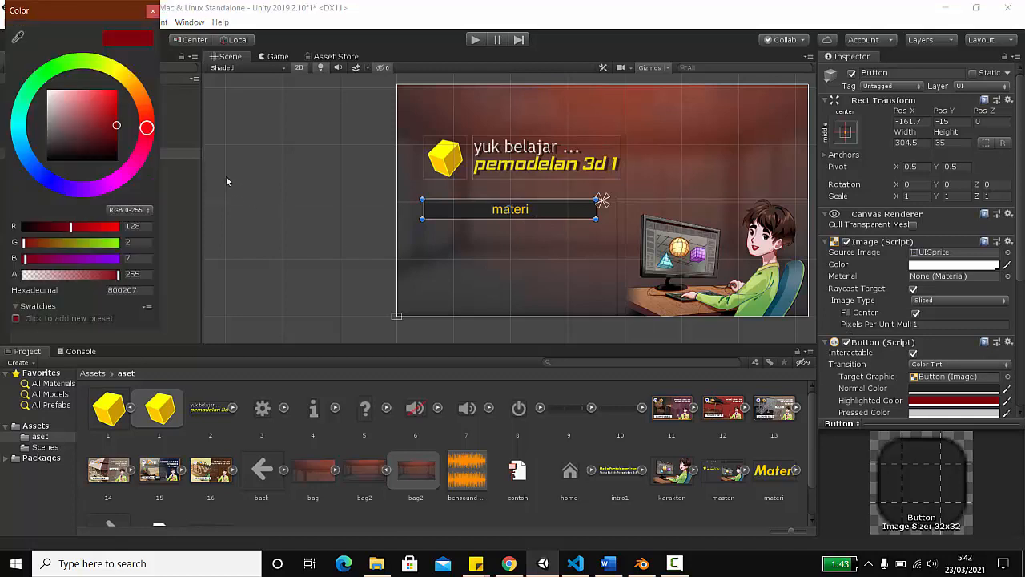
pyautogui.click(152, 10)
pyautogui.click(472, 41)
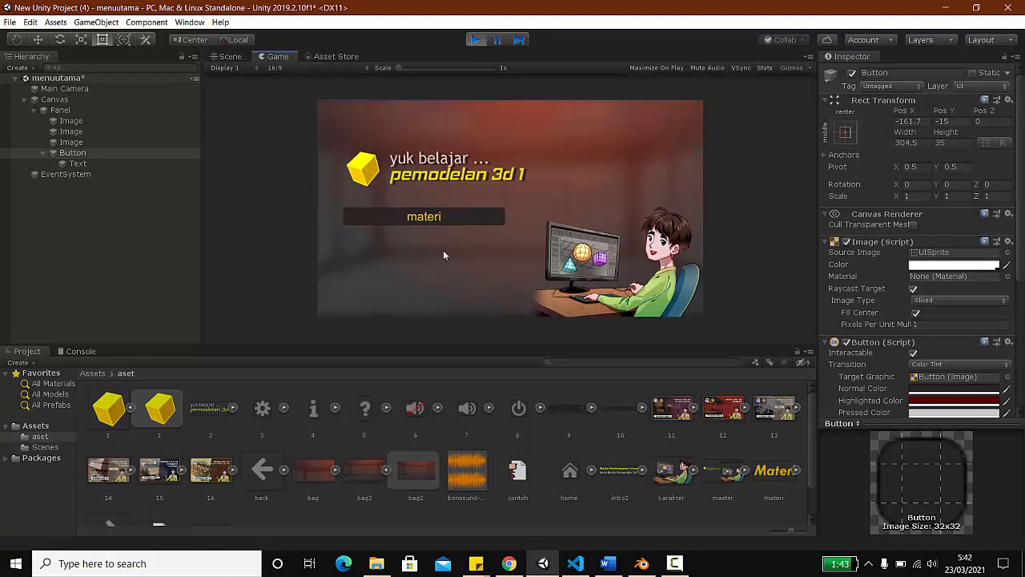
pyautogui.click(478, 40)
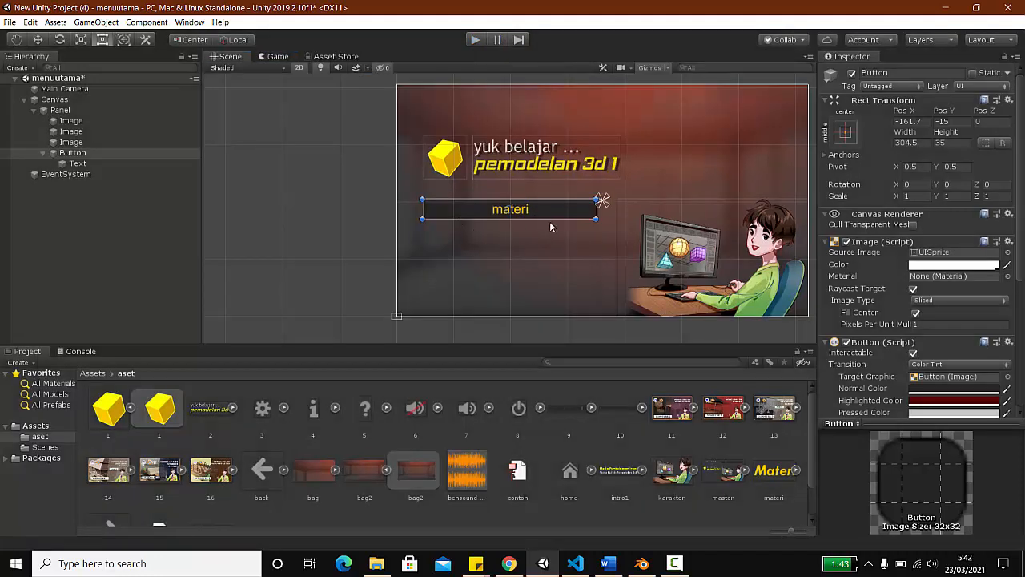
# Step: Move the materi button up to Pos Y -8 and duplicate it in place
pyautogui.click(349, 184)
pyautogui.click(554, 210)
pyautogui.moveTo(554, 210)
pyautogui.mouseDown()
pyautogui.moveTo(534, 228)
pyautogui.moveTo(552, 210)
pyautogui.mouseUp()
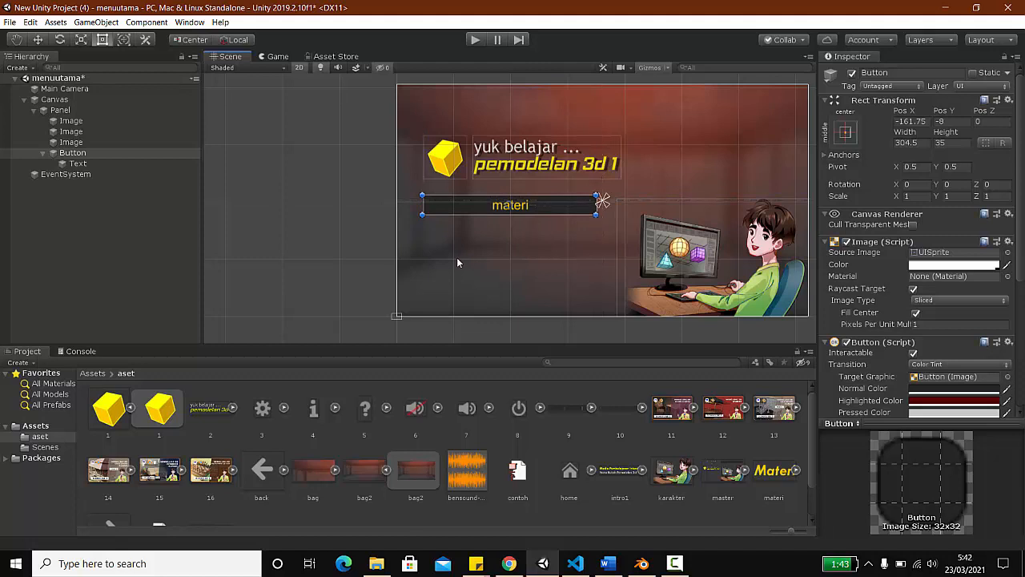
pyautogui.hotkey('ctrl', 'd')
pyautogui.click(555, 205)
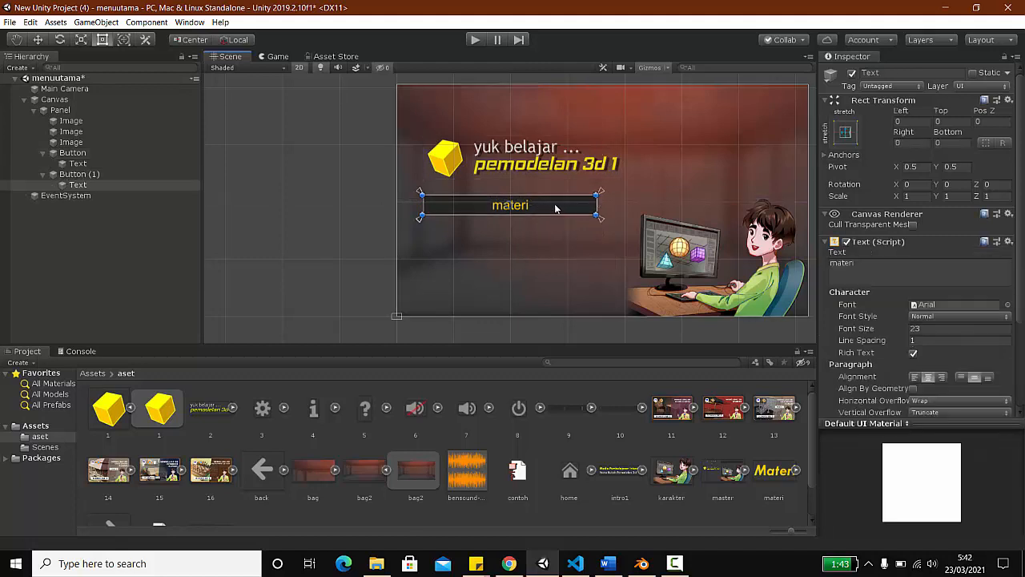
pyautogui.moveTo(553, 213); pyautogui.dragTo(552, 240)
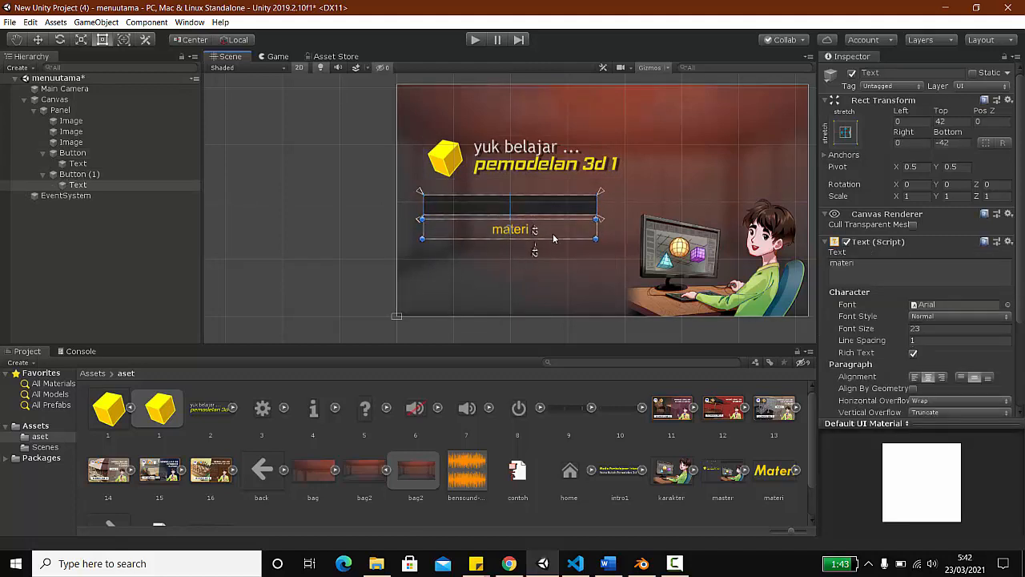
pyautogui.hotkey('ctrl', 'z')
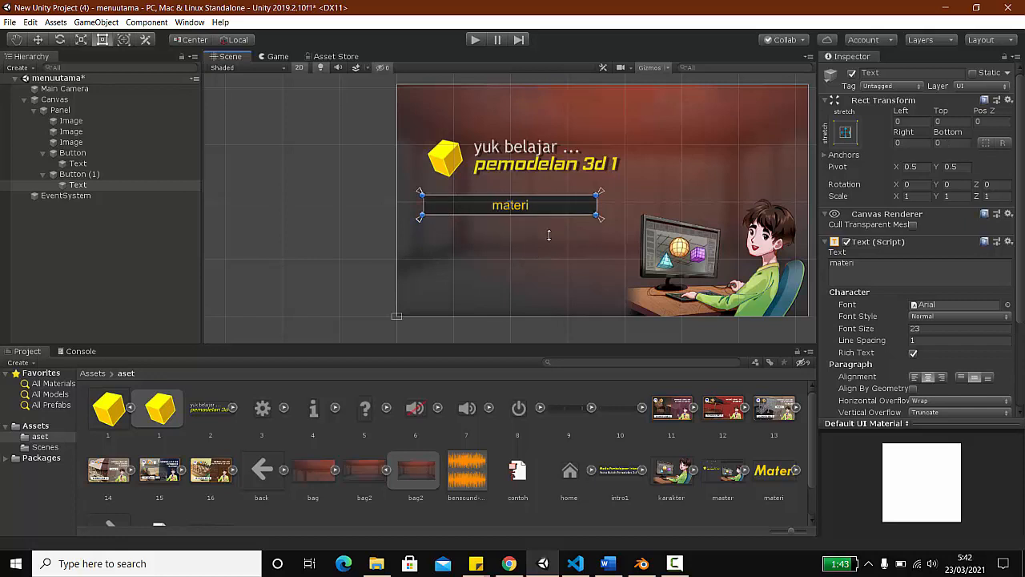
# Step: Duplicate Button (1) as a whole and place the copy below the materi button at Pos Y -54
pyautogui.click(141, 172)
pyautogui.click(78, 164)
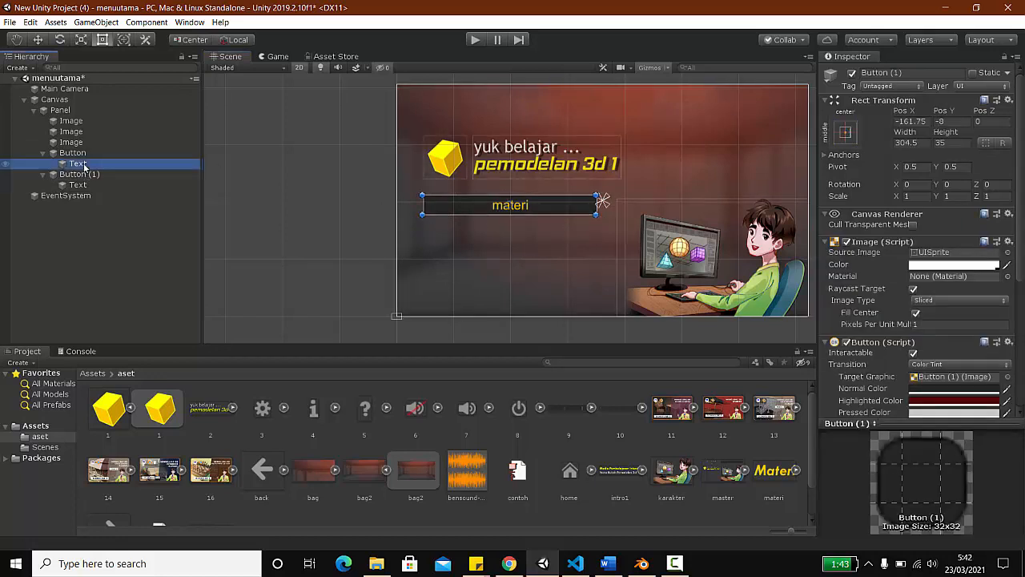
pyautogui.click(84, 174)
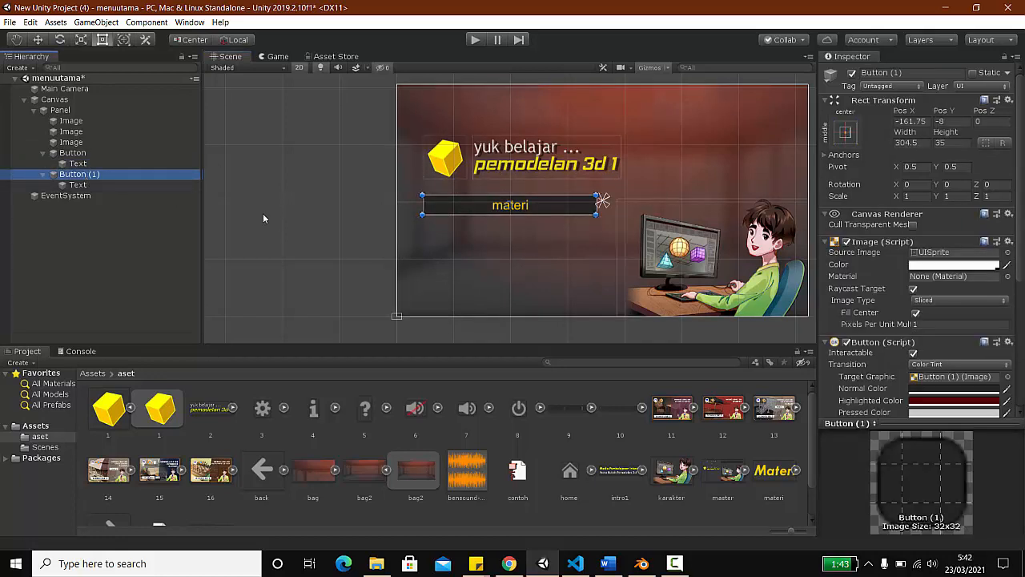
pyautogui.hotkey('ctrl', 'd')
pyautogui.moveTo(575, 210); pyautogui.dragTo(575, 235)
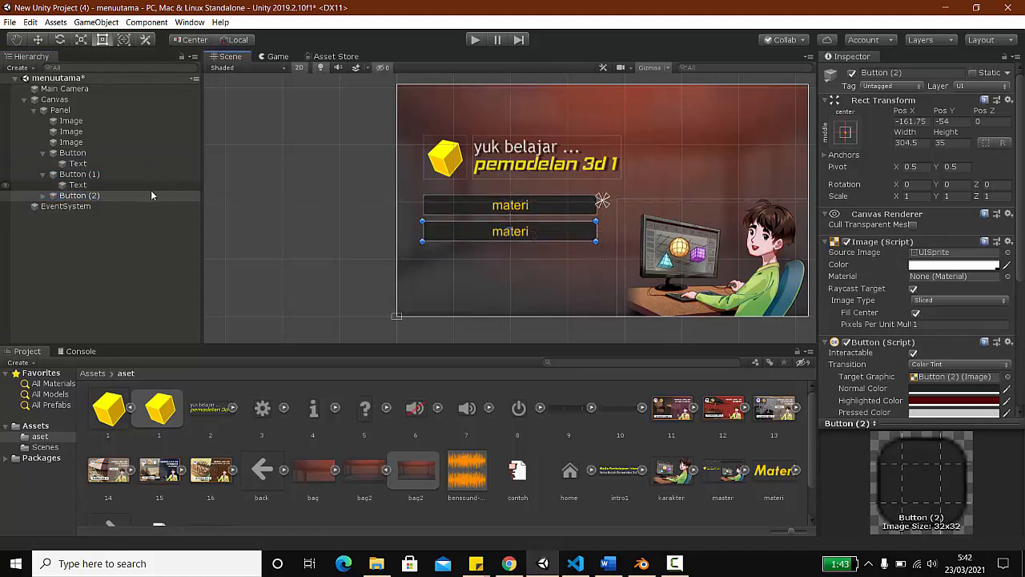
# Step: Duplicate Button (2) and place the copy beneath it at Pos Y -100.23 as the third menu button
pyautogui.hotkey('ctrl', 'd')
pyautogui.moveTo(557, 233); pyautogui.dragTo(558, 264)
pyautogui.click(299, 217)
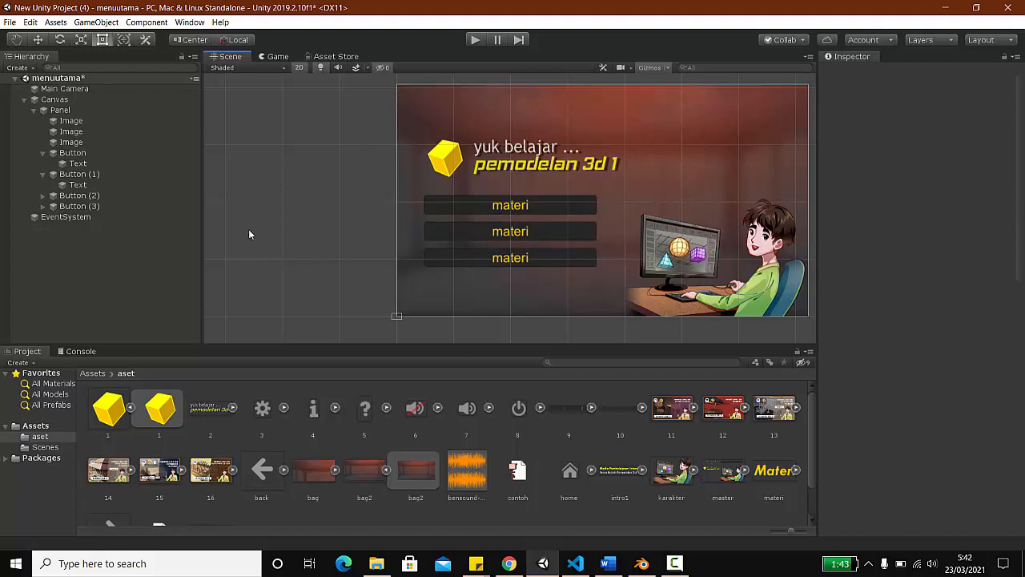
# Step: Change the label text of Button (2) to "tugas"
pyautogui.click(43, 196)
pyautogui.click(76, 205)
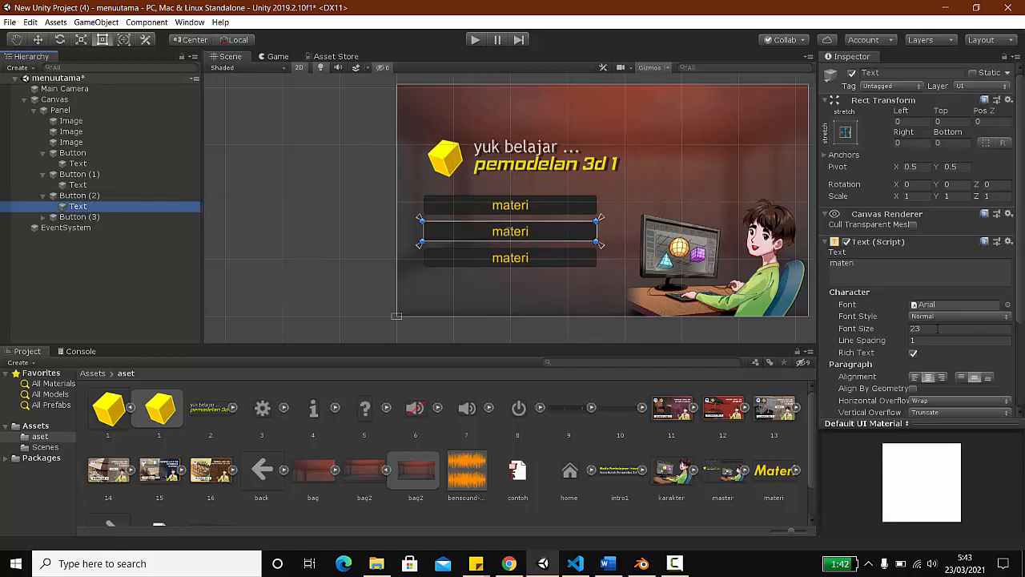
pyautogui.click(933, 328)
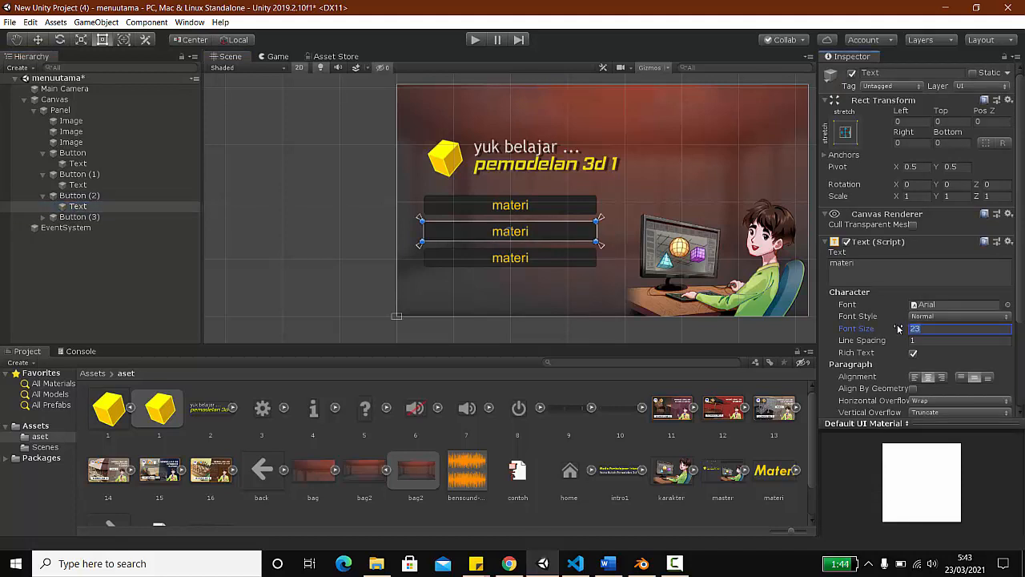
pyautogui.click(898, 264)
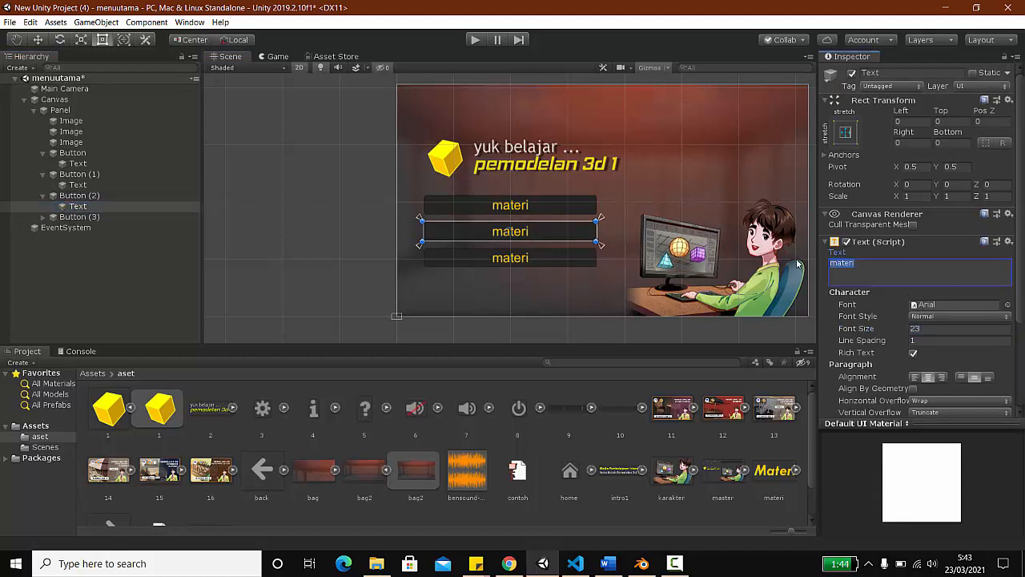
pyautogui.write('tugas')
# Step: Change the label text of Button (3) to "evaluasi"
pyautogui.click(96, 218)
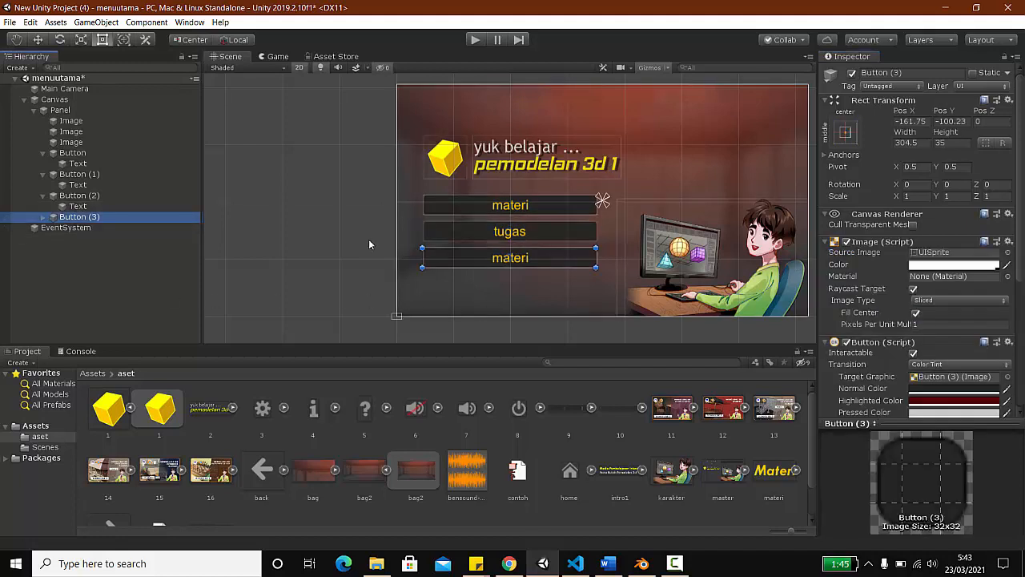
pyautogui.click(44, 217)
pyautogui.click(72, 228)
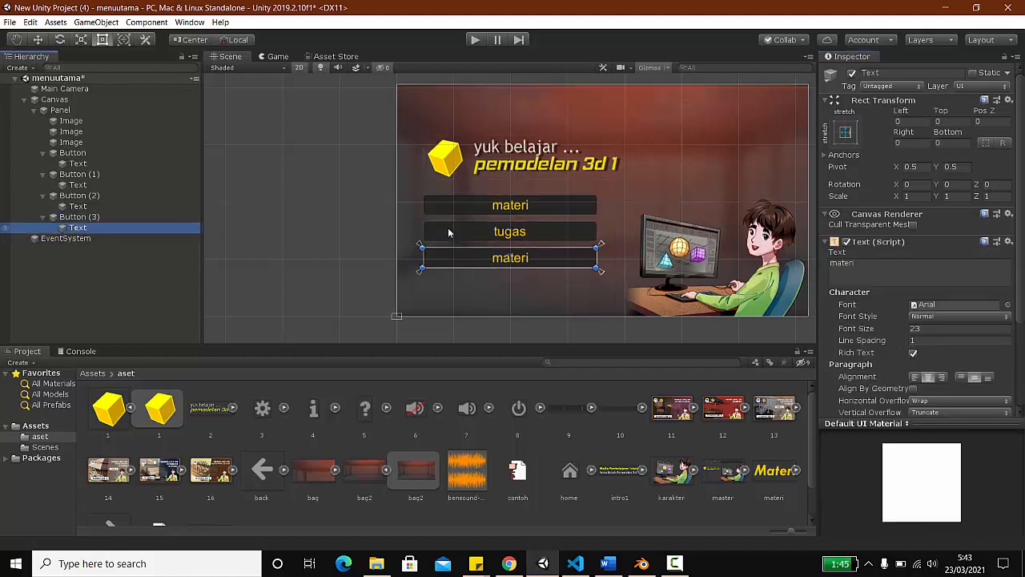
pyautogui.click(865, 271)
pyautogui.hotkey('ctrl', 'a')
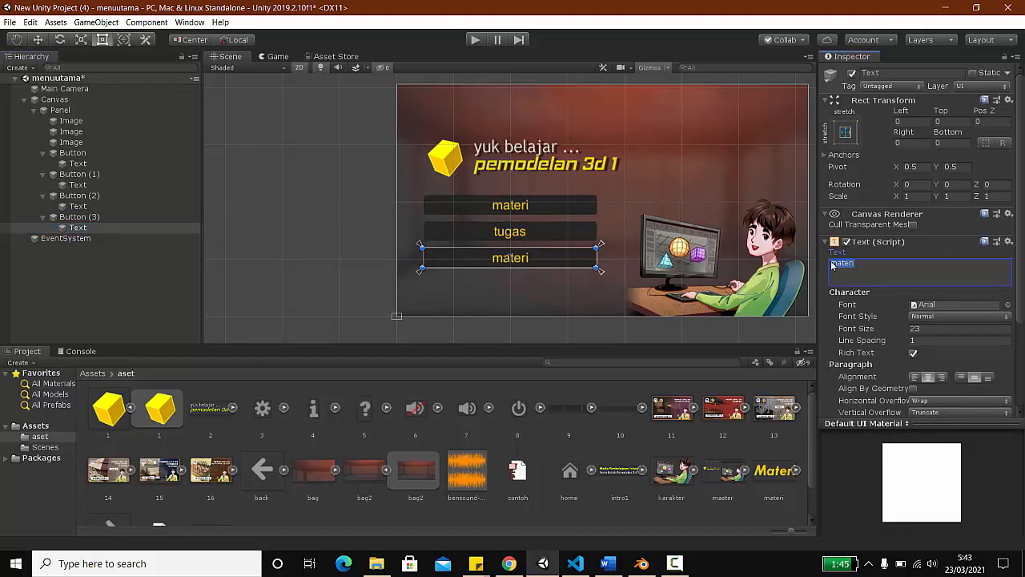
pyautogui.write('ev')
pyautogui.write('luasi')
pyautogui.press('BackSpace')
pyautogui.press('BackSpace')
pyautogui.press('BackSpace')
pyautogui.press('BackSpace')
pyautogui.press('BackSpace')
pyautogui.write('as')
pyautogui.press('BackSpace')
pyautogui.write('luasi')
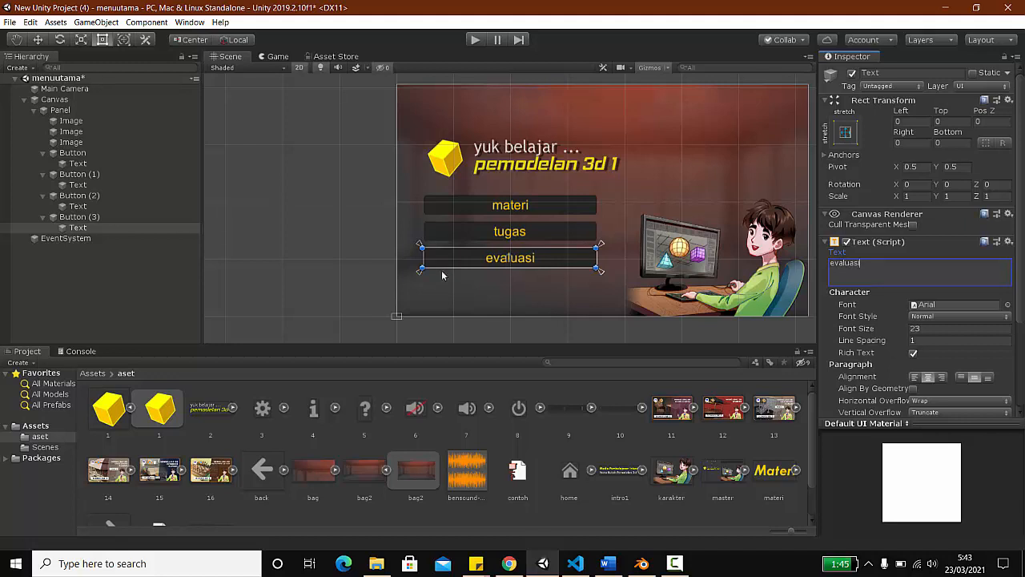
pyautogui.click(362, 230)
# Step: Tighten the menu spacing by moving the tugas button to Pos Y -50 and the evaluasi button to Pos Y -93
pyautogui.click(544, 239)
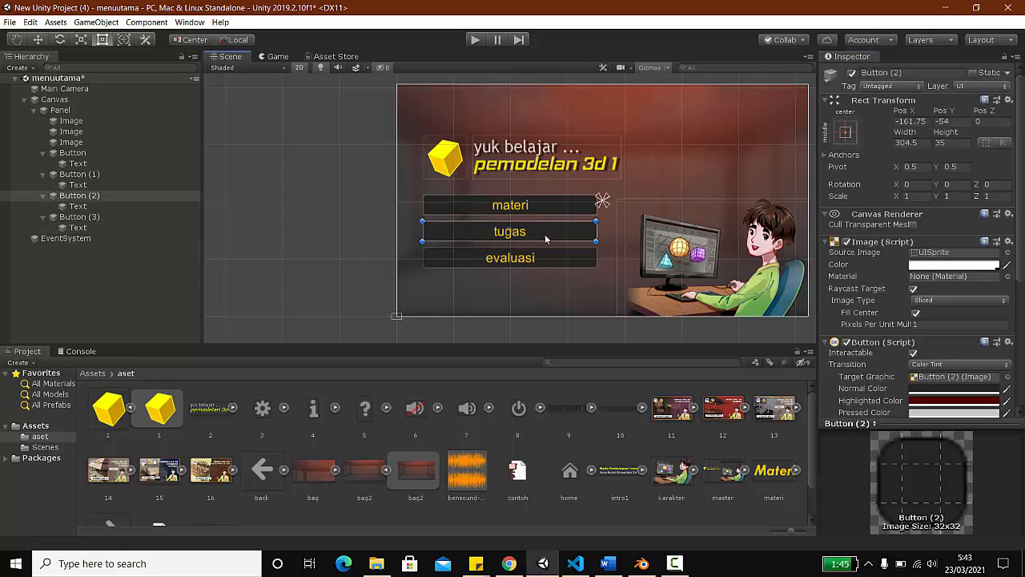
pyautogui.moveTo(545, 236); pyautogui.dragTo(541, 238)
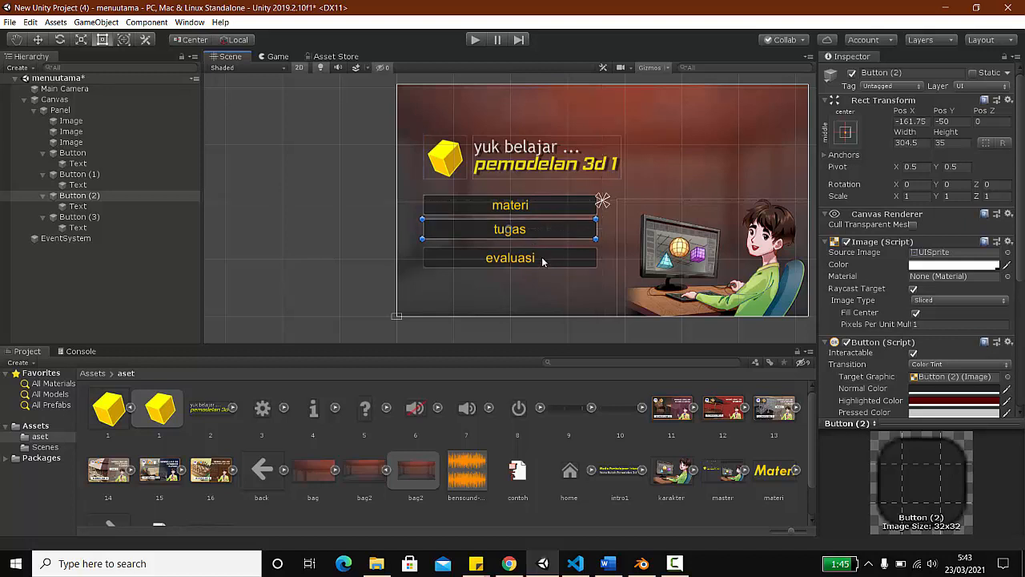
pyautogui.click(543, 256)
pyautogui.press('Up')
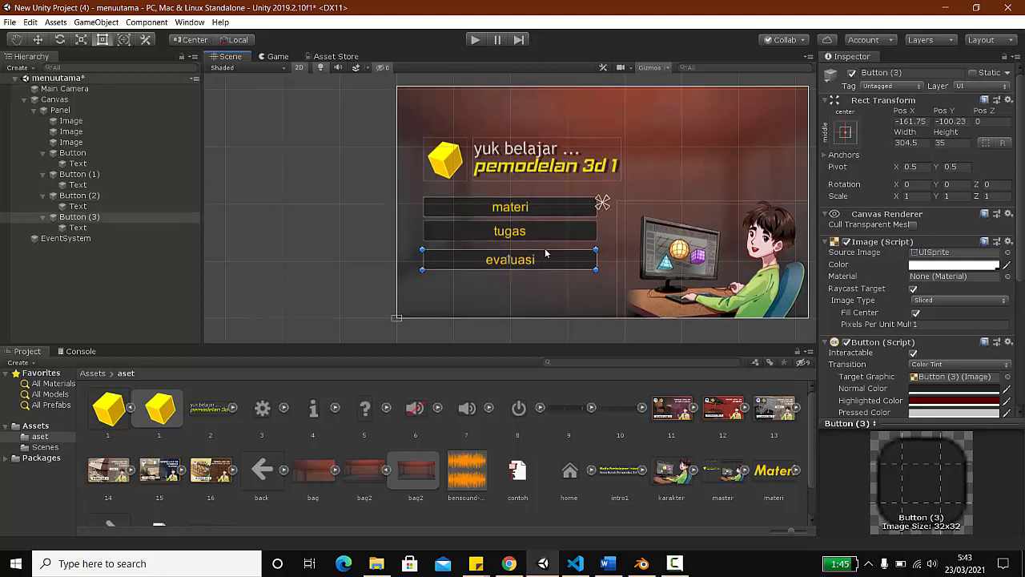
pyautogui.hotkey('ctrl', 'z')
pyautogui.click(560, 259)
pyautogui.moveTo(559, 259); pyautogui.dragTo(560, 257)
# Step: Duplicate the evaluasi button and place the copy directly below it at Pos Y -42 relative to its parent
pyautogui.keyDown('shift'); pyautogui.click(558, 260); pyautogui.keyUp('shift')
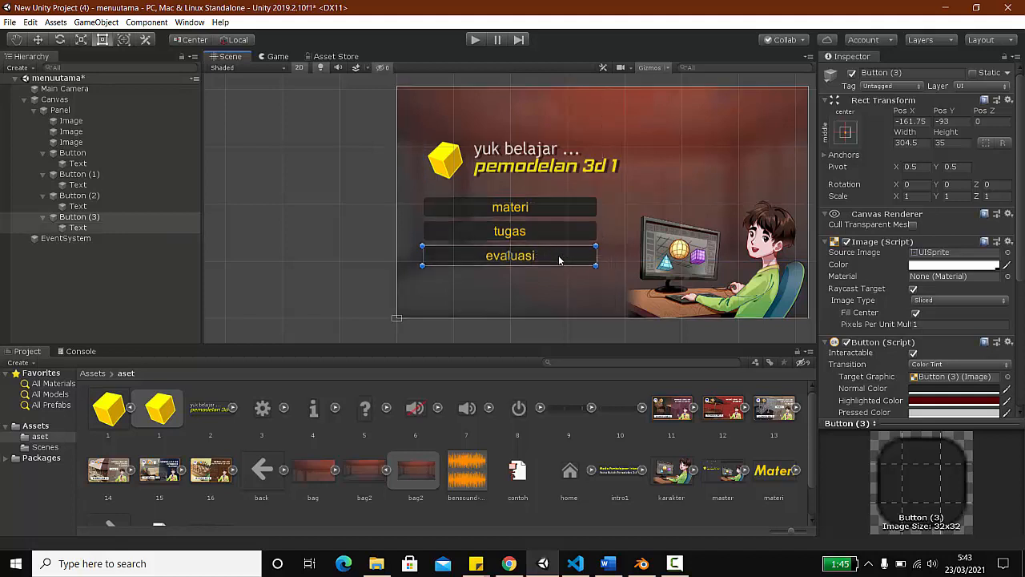
pyautogui.hotkey('ctrl', 'd')
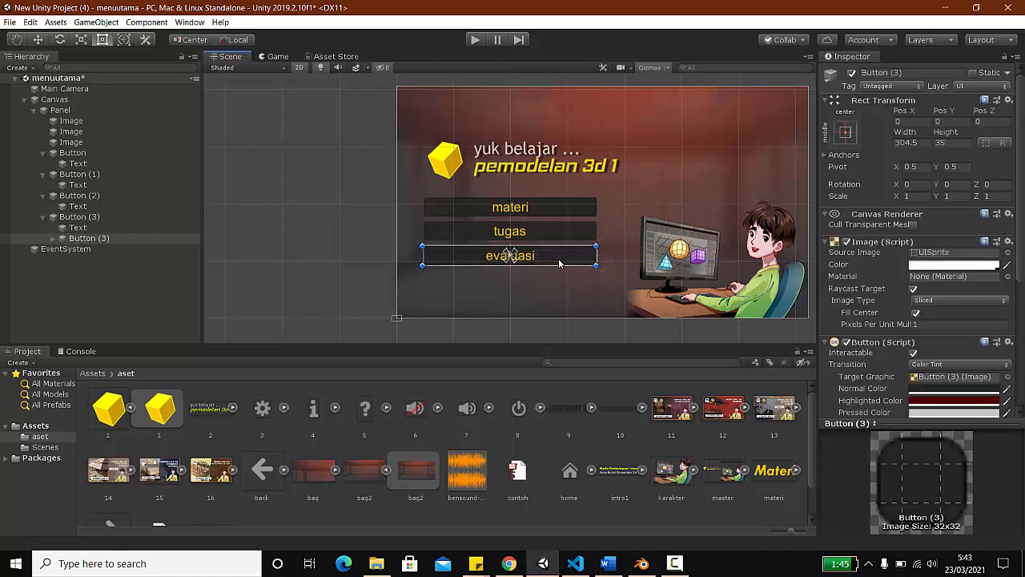
pyautogui.moveTo(554, 259); pyautogui.dragTo(561, 282)
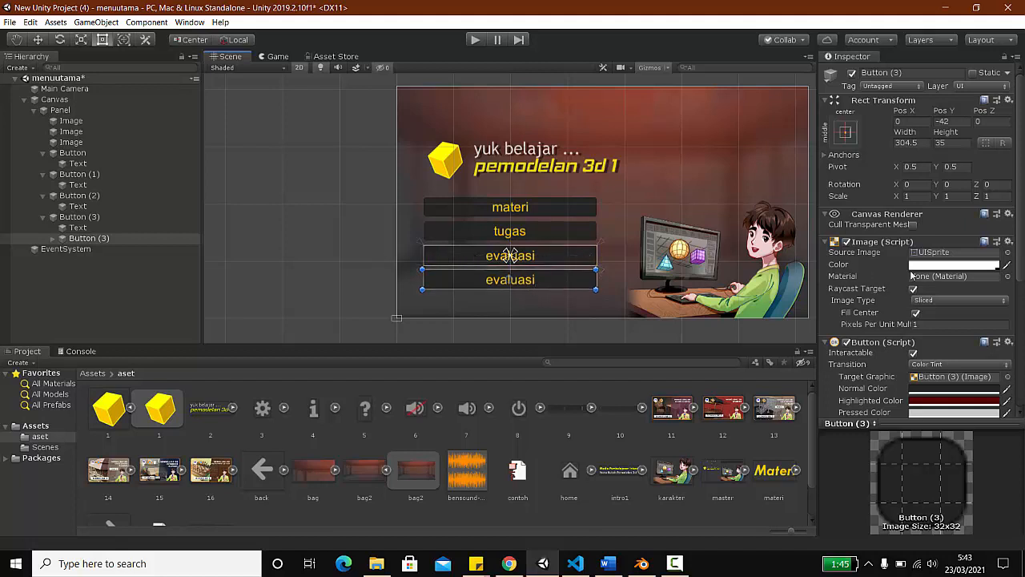
# Step: Change the fourth button's label text to "exit" and test the menu button highlights in Play mode
pyautogui.click(53, 239)
pyautogui.click(86, 249)
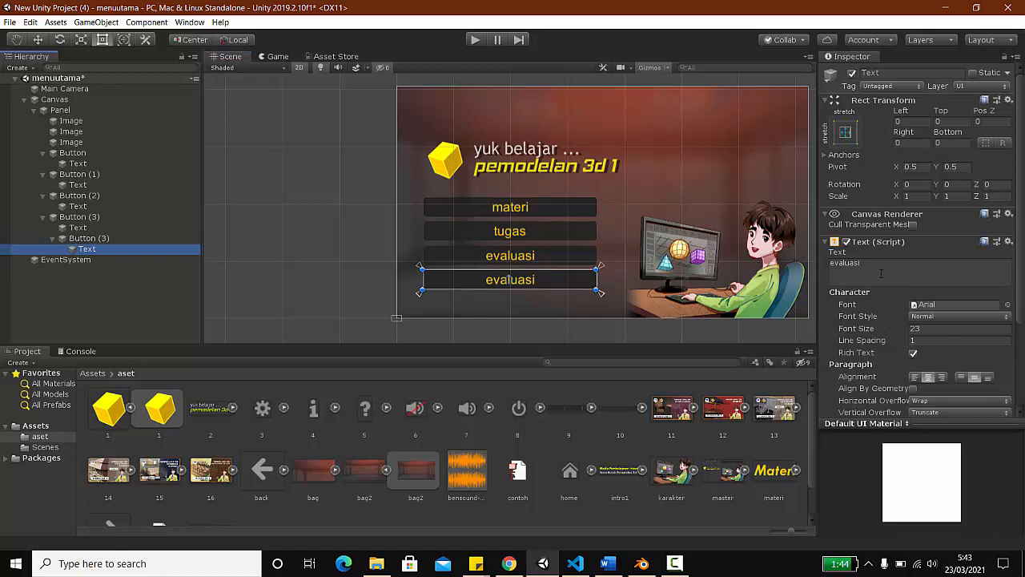
pyautogui.click(881, 273)
pyautogui.write('ex')
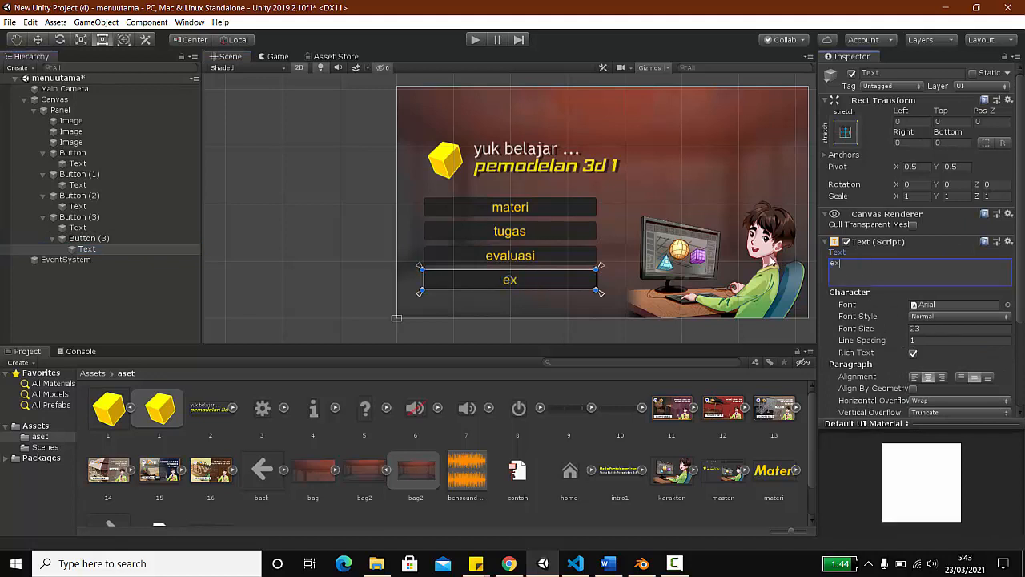
pyautogui.write('it')
pyautogui.click(358, 213)
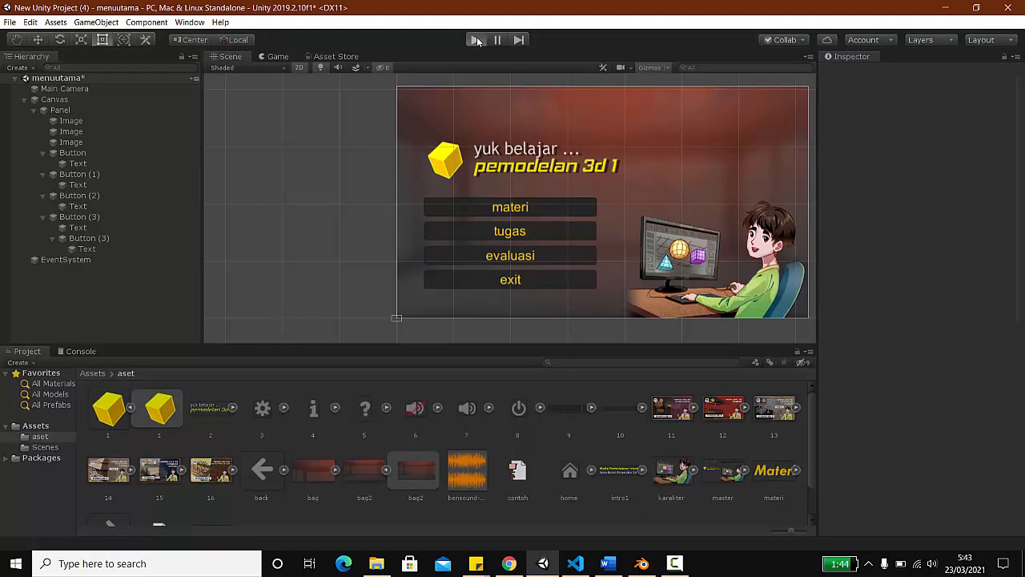
pyautogui.click(476, 40)
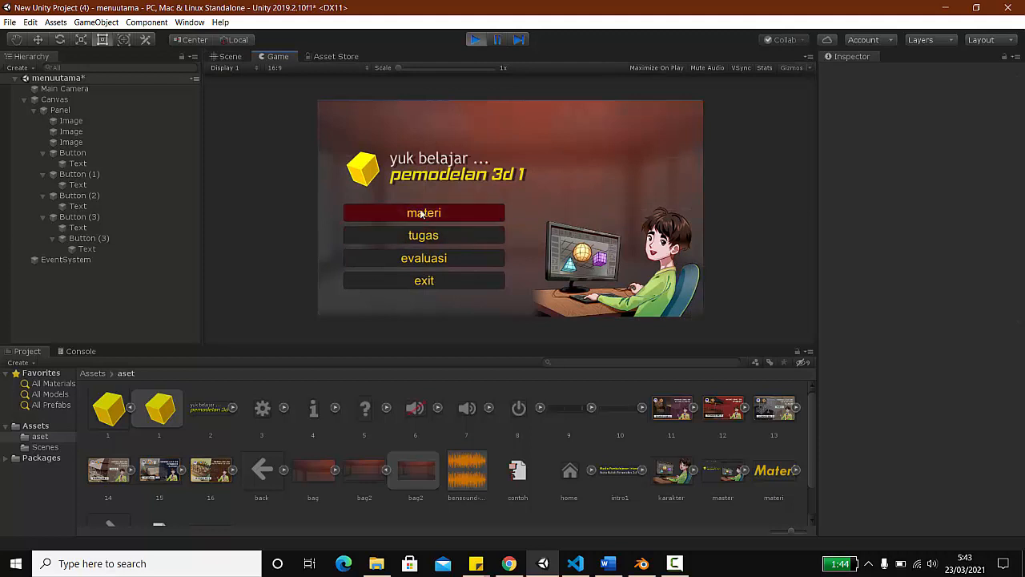
# Step: Stretch the Panel's upper edge slightly above the canvas to Top about -5.85 and check the result in Play mode
pyautogui.click(475, 39)
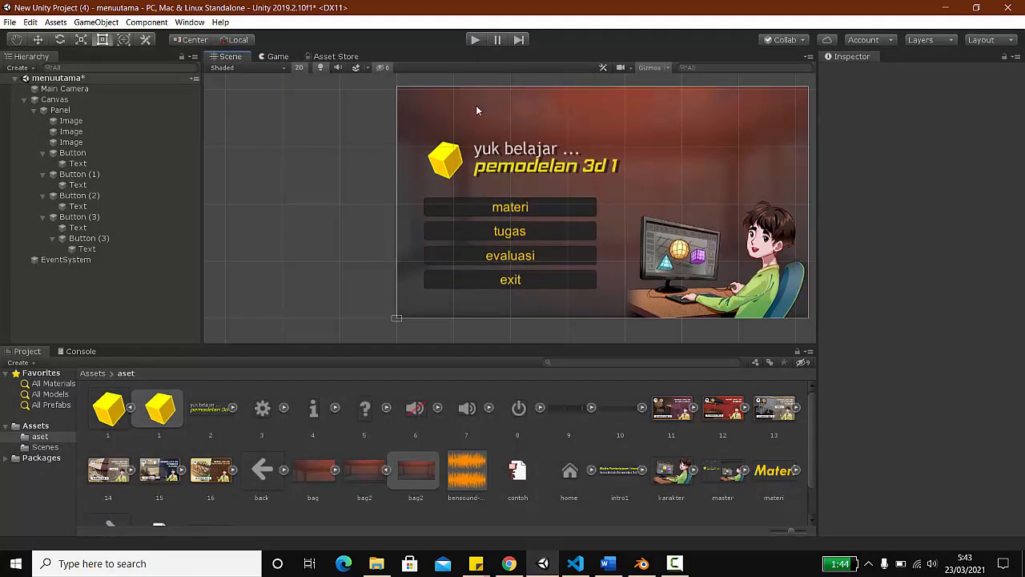
pyautogui.click(535, 100)
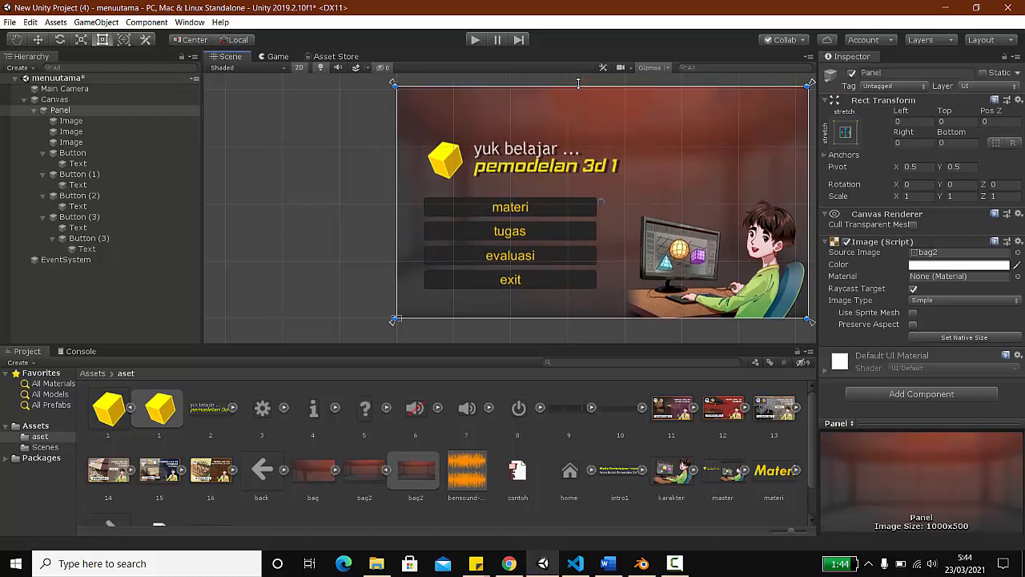
pyautogui.moveTo(577, 85); pyautogui.dragTo(577, 81)
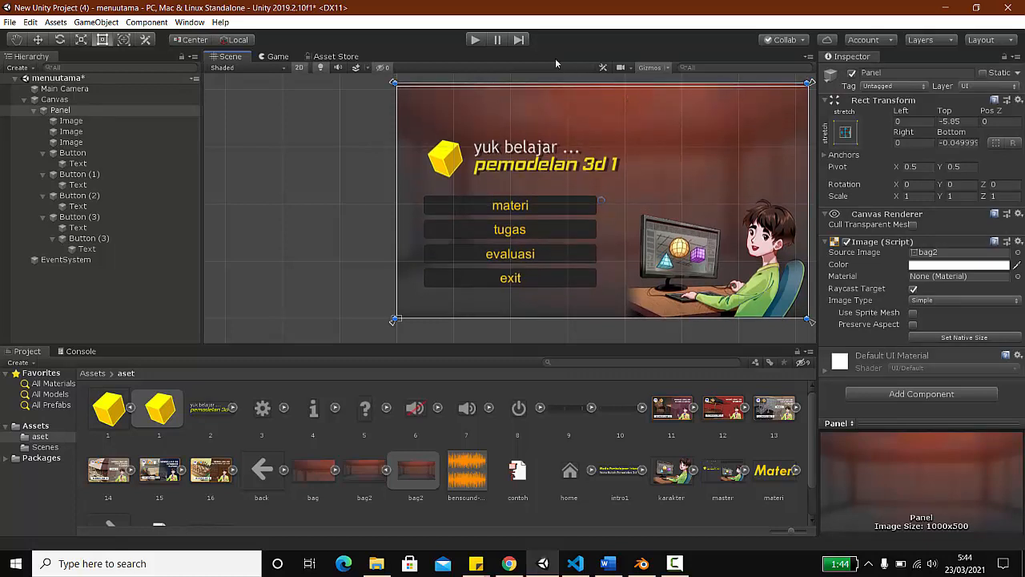
pyautogui.click(480, 41)
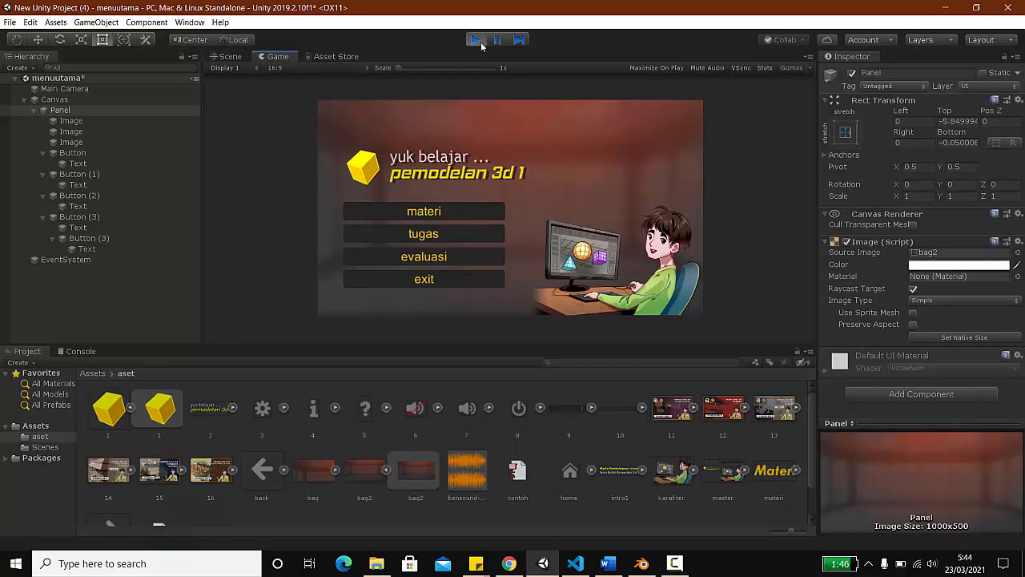
pyautogui.click(480, 42)
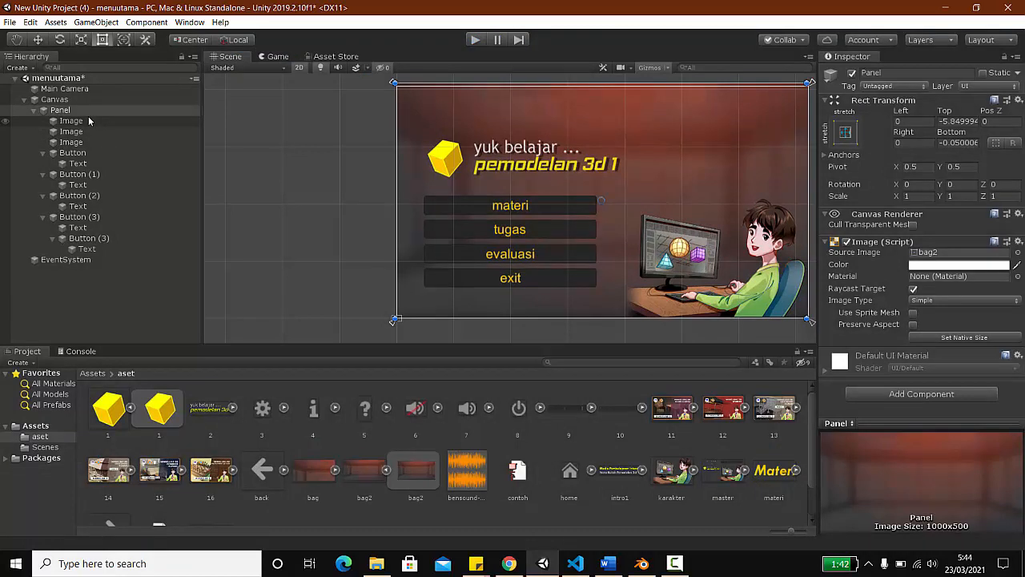
# Step: Save the menuutama scene and save a copy of it as materifix in the Assets folder
pyautogui.hotkey('ctrl', 's')
pyautogui.click(10, 24)
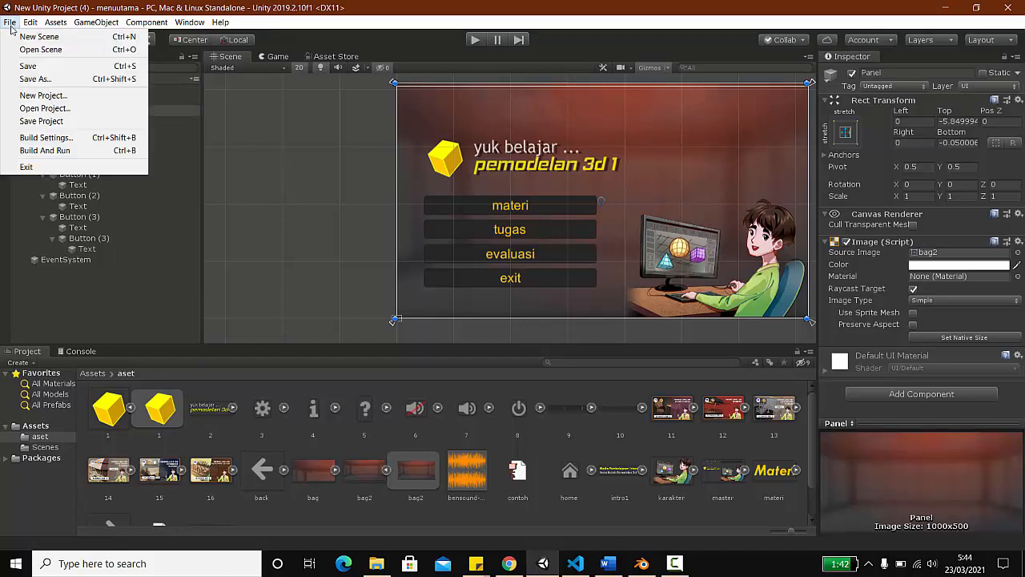
pyautogui.click(35, 80)
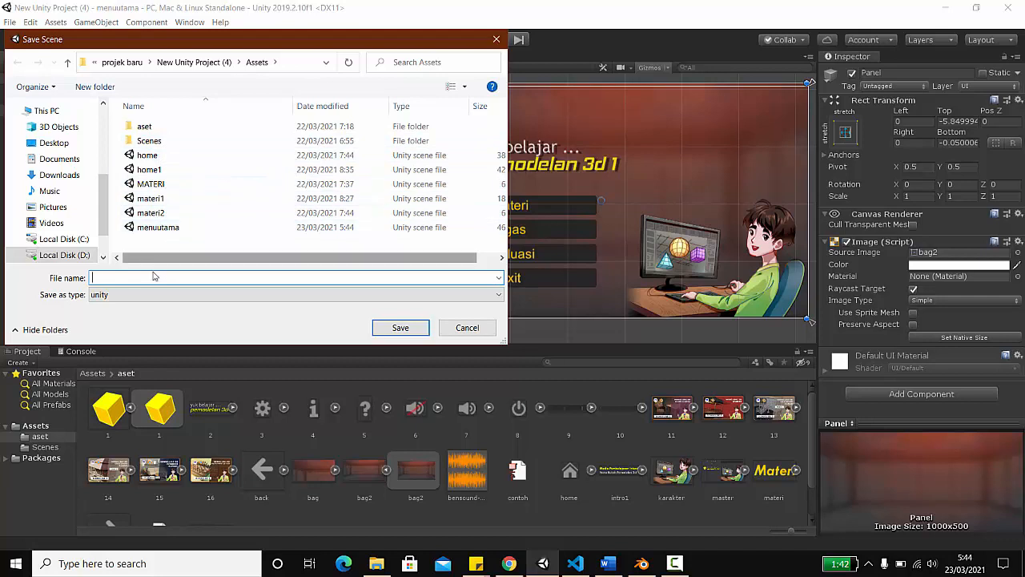
pyautogui.write('mate')
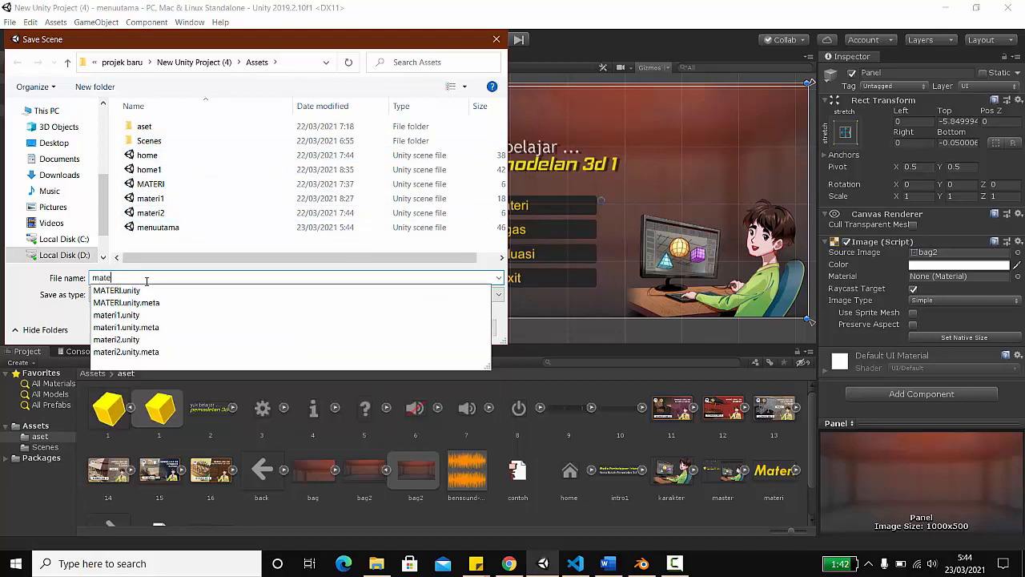
pyautogui.write('rific')
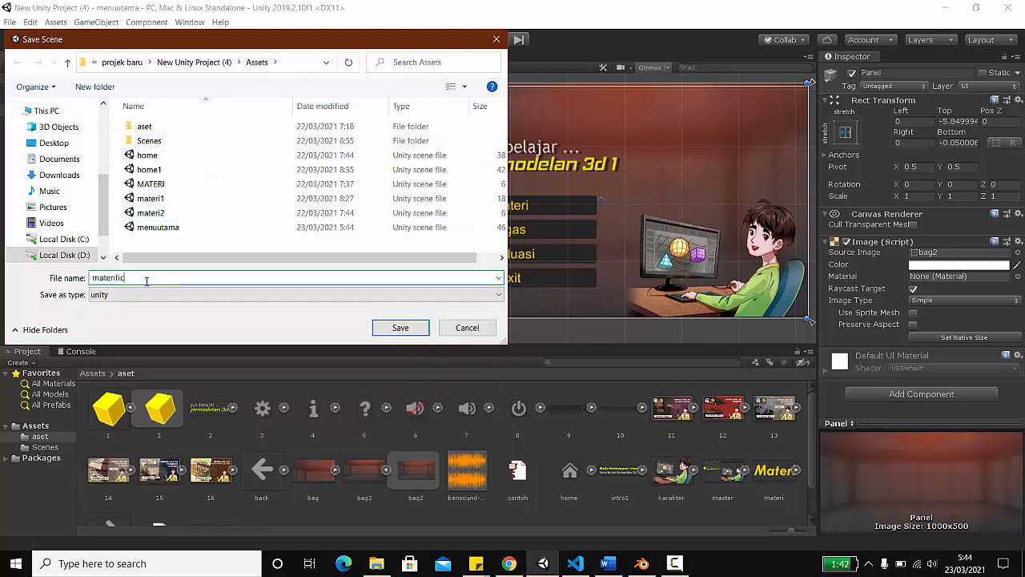
pyautogui.press('BackSpace')
pyautogui.write('x')
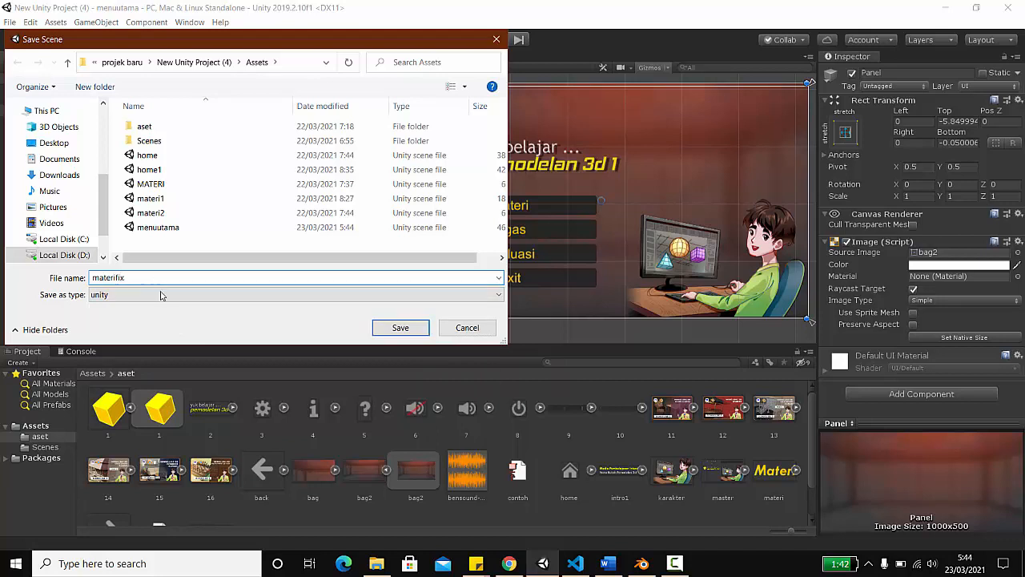
pyautogui.click(400, 328)
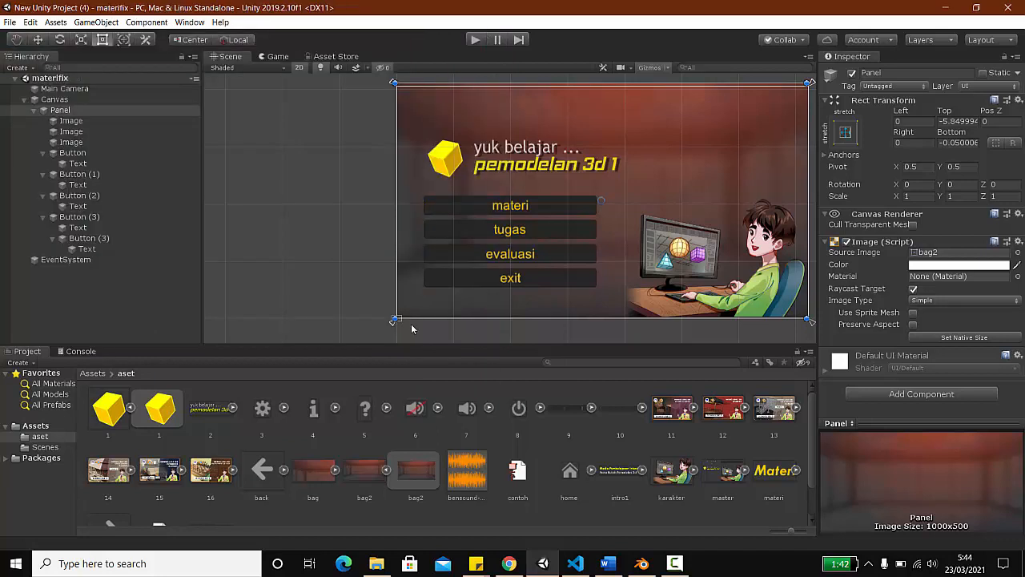
# Step: Delete the title, cube and character images and the tugas, evaluasi and exit buttons from the materifix scene
pyautogui.click(499, 160)
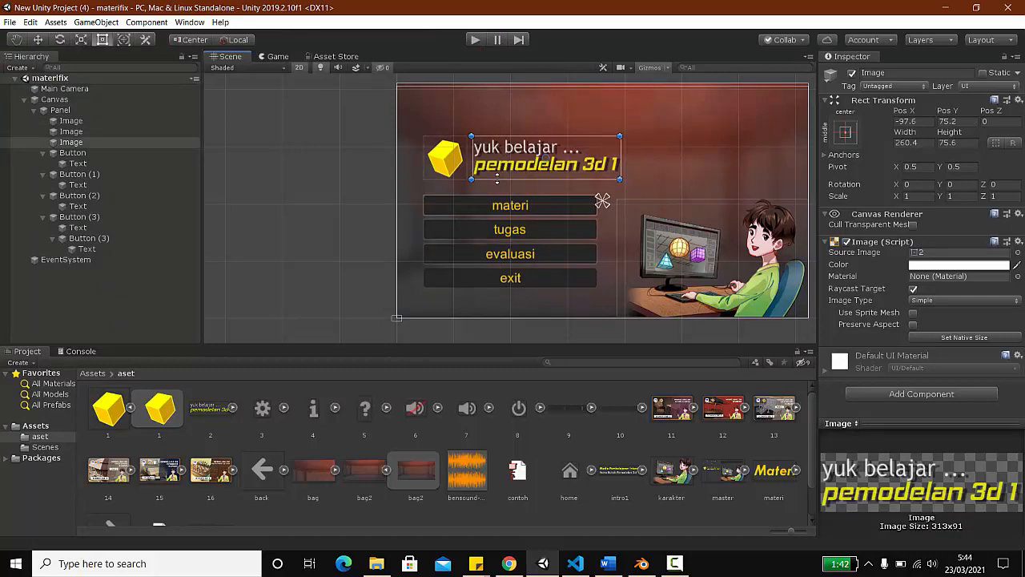
pyautogui.press('Delete')
pyautogui.click(437, 160)
pyautogui.press('Delete')
pyautogui.click(653, 231)
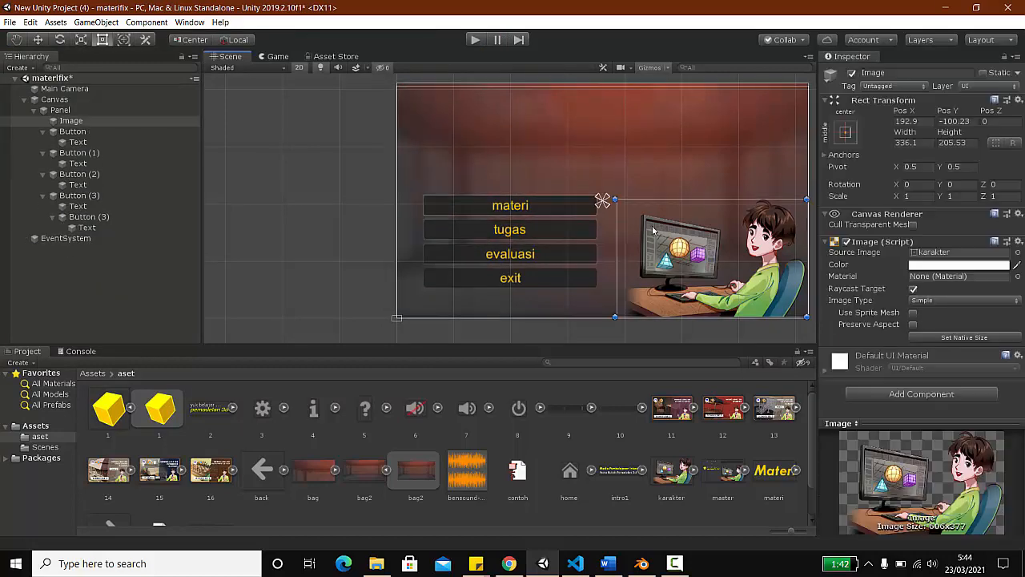
pyautogui.press('Delete')
pyautogui.click(549, 229)
pyautogui.press('Delete')
pyautogui.click(553, 253)
pyautogui.press('Delete')
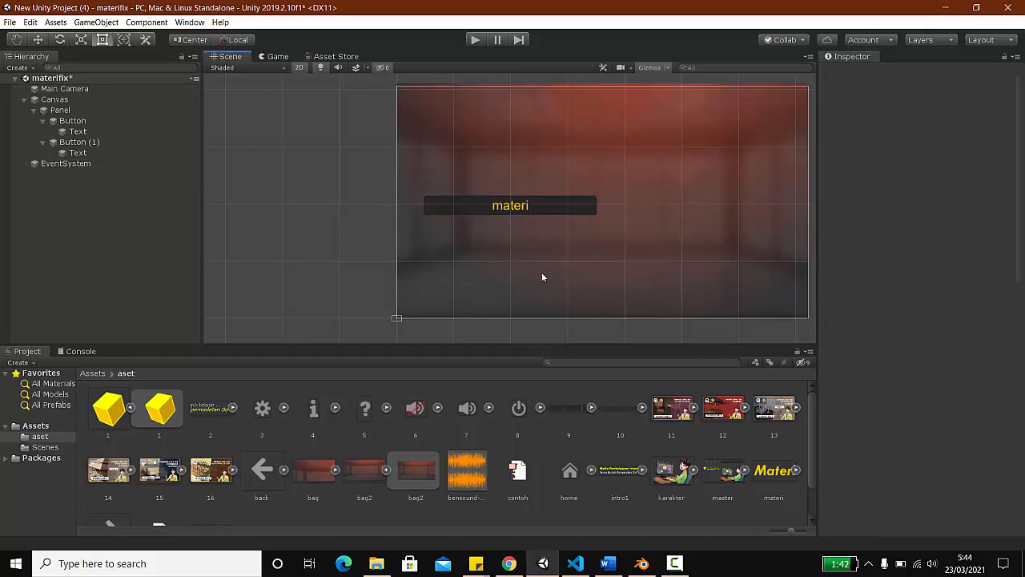
# Step: Move the front materi button to the panel's upper edge and delete the duplicate materi button left underneath
pyautogui.click(531, 209)
pyautogui.moveTo(530, 208); pyautogui.dragTo(515, 102)
pyautogui.click(339, 134)
pyautogui.click(477, 209)
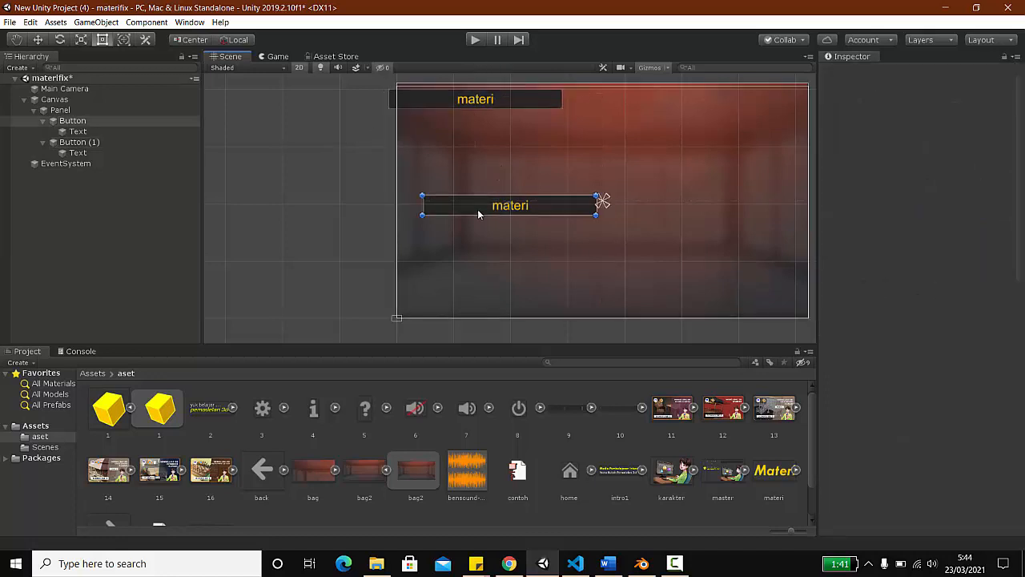
pyautogui.press('Delete')
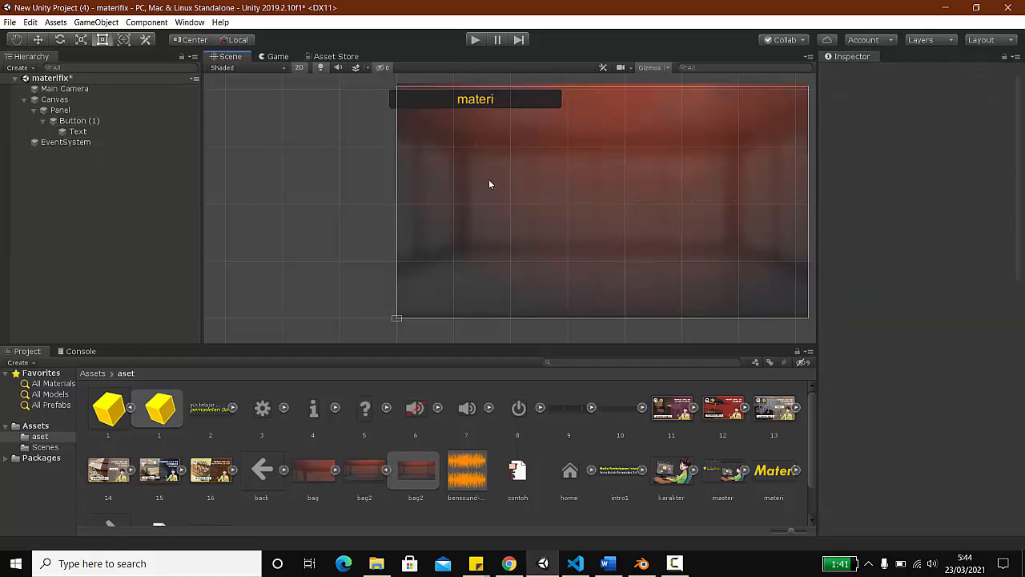
# Step: Check the scene in Play mode and shift the materi button to the upper centre at Pos X -9, Pos Y 178
pyautogui.click(475, 40)
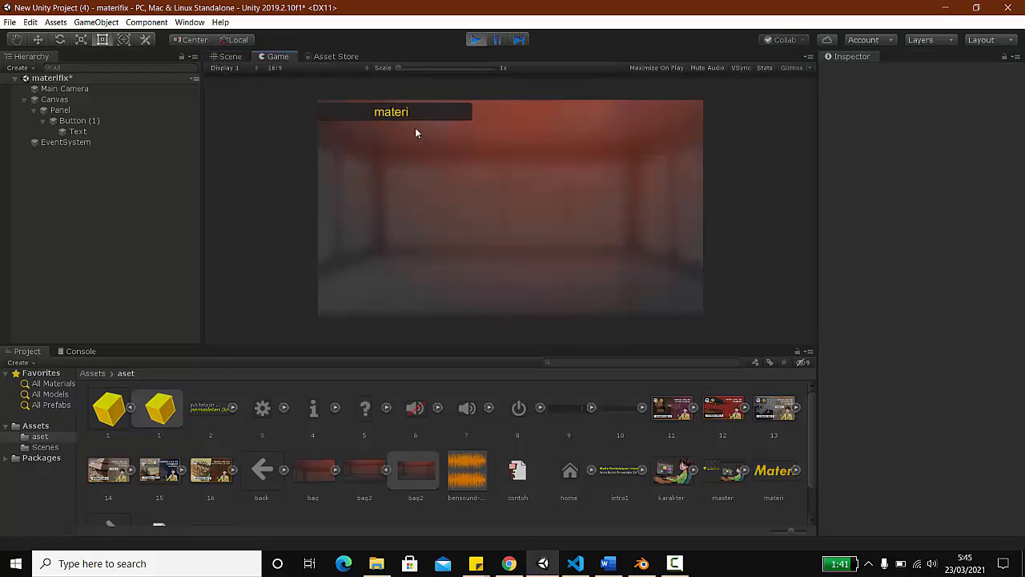
pyautogui.click(473, 40)
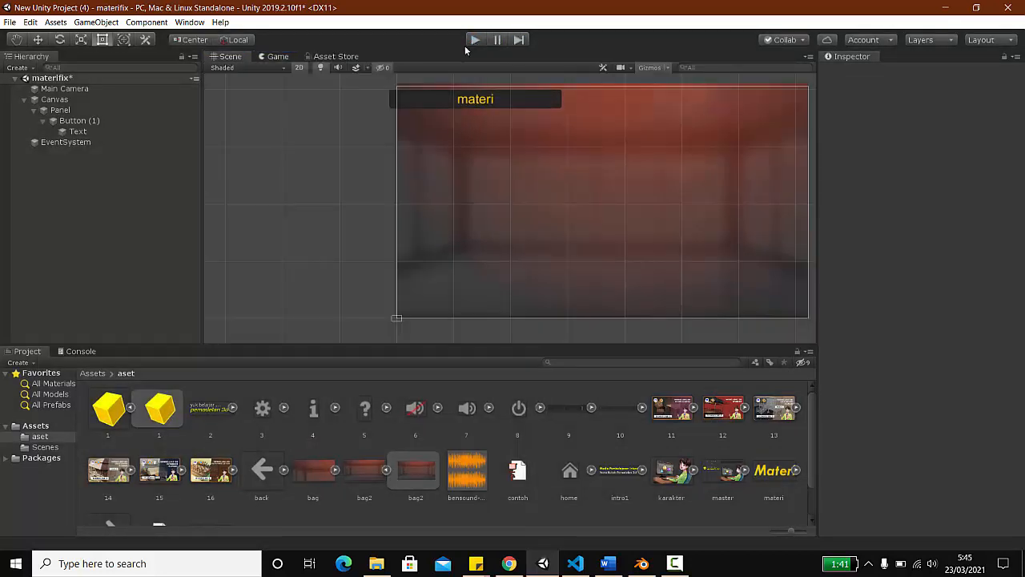
pyautogui.click(554, 96)
pyautogui.moveTo(534, 98); pyautogui.dragTo(660, 104)
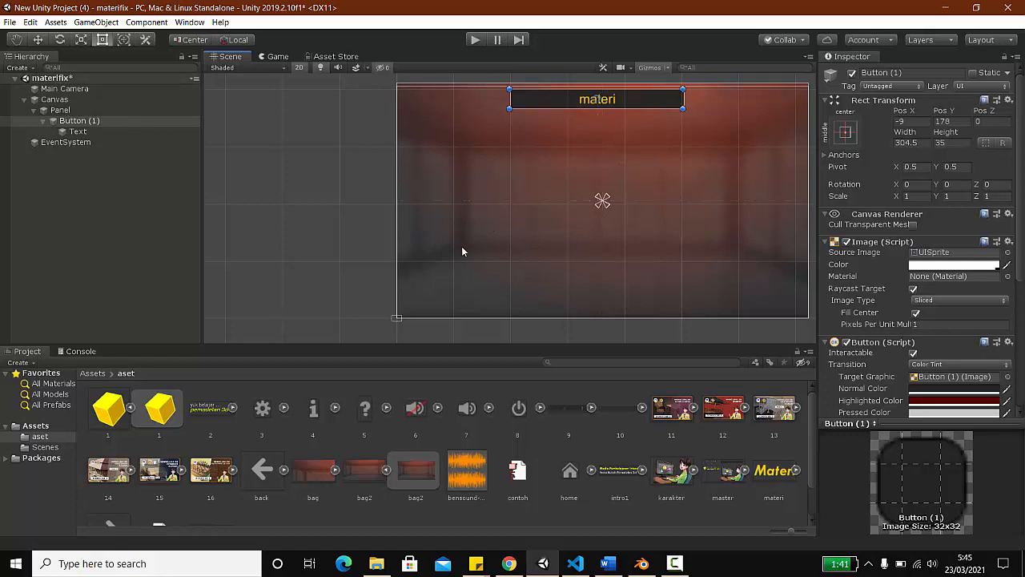
# Step: Reload the materifix scene from the Assets folder, saving its changes, and expand the Canvas and Panel in the hierarchy
pyautogui.click(40, 425)
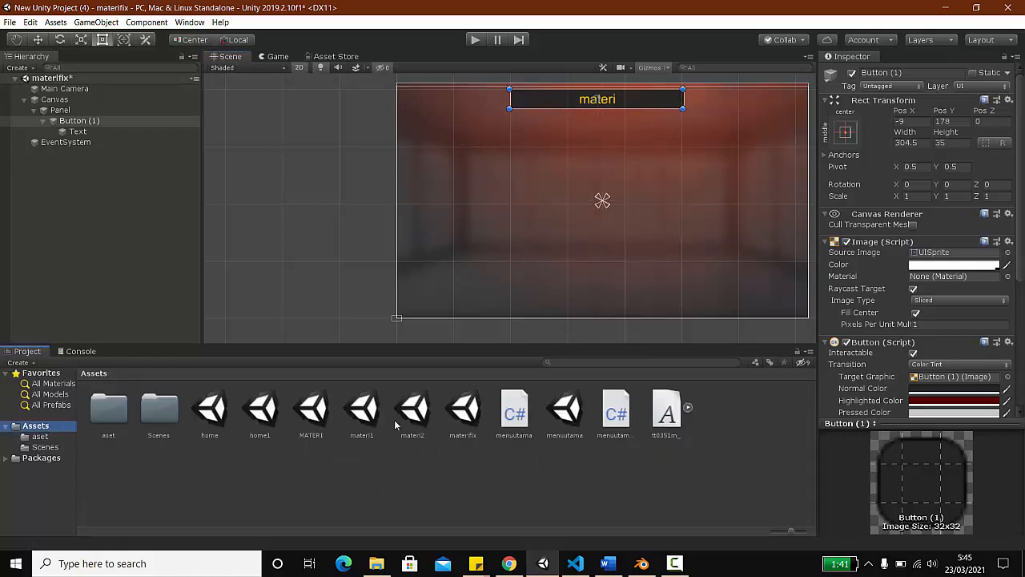
pyautogui.doubleClick(464, 410)
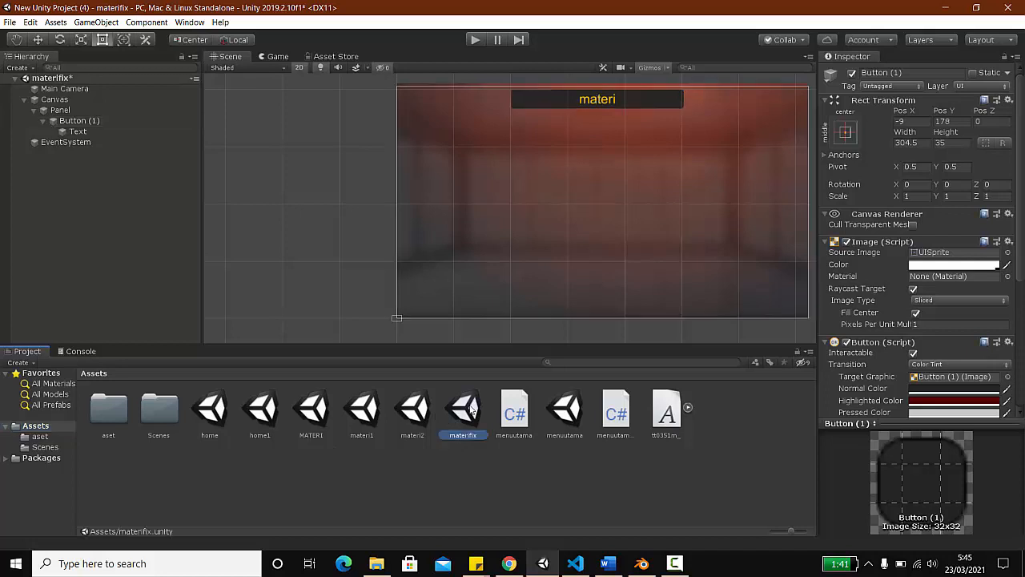
pyautogui.click(494, 310)
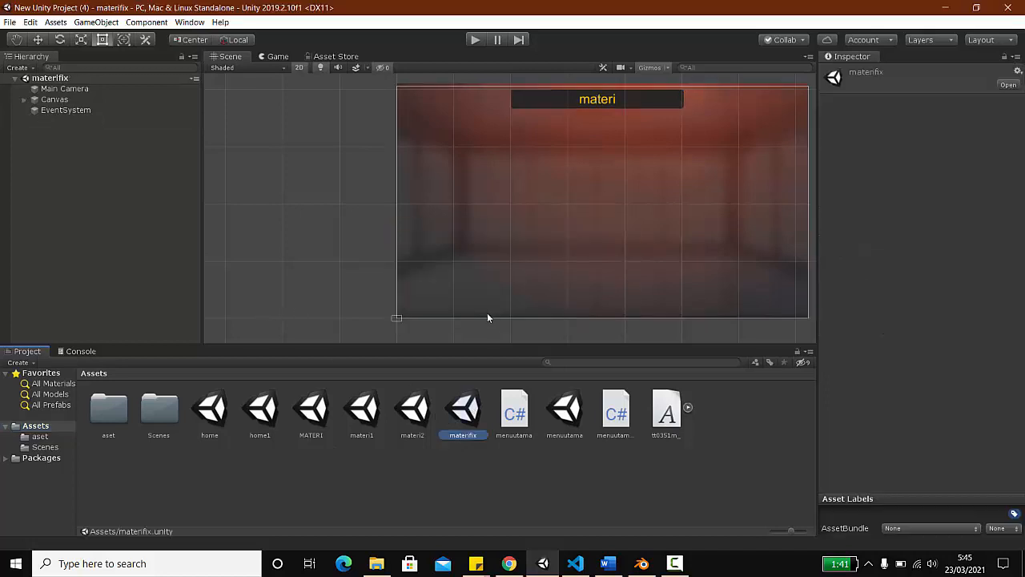
pyautogui.click(56, 143)
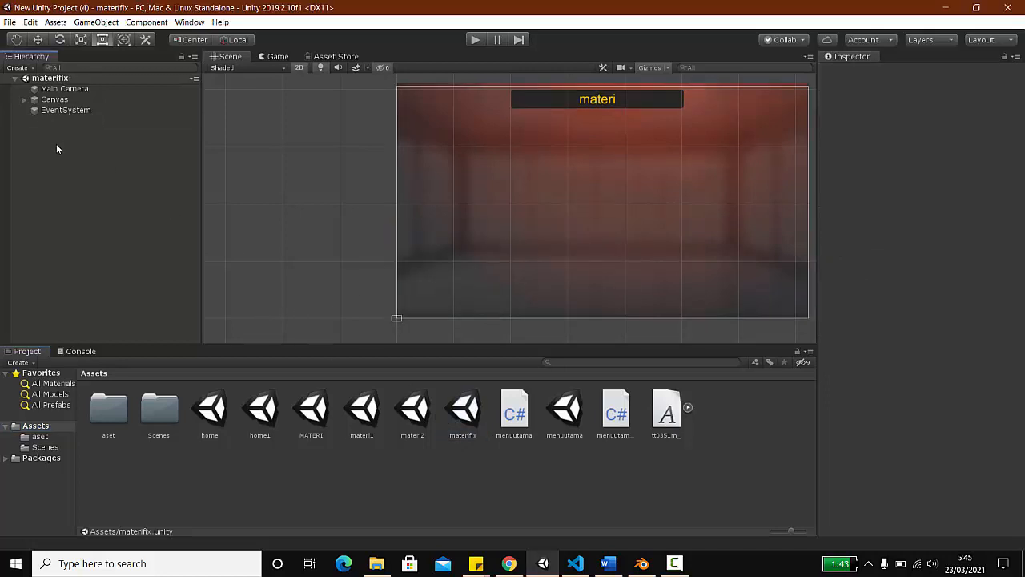
pyautogui.click(25, 99)
pyautogui.click(34, 110)
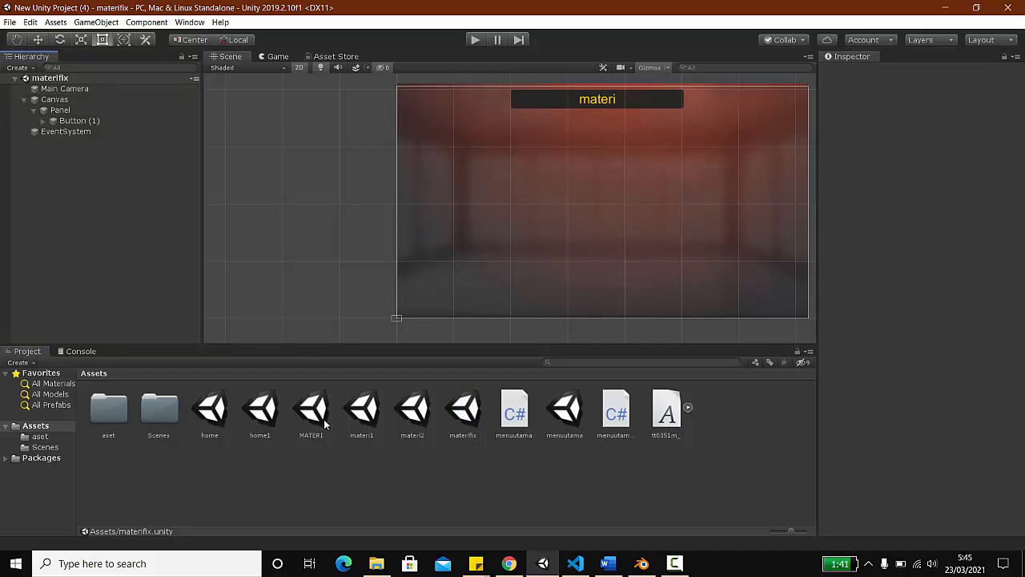
# Step: Open the menuutama scene and add an empty GameObject to its hierarchy
pyautogui.doubleClick(559, 422)
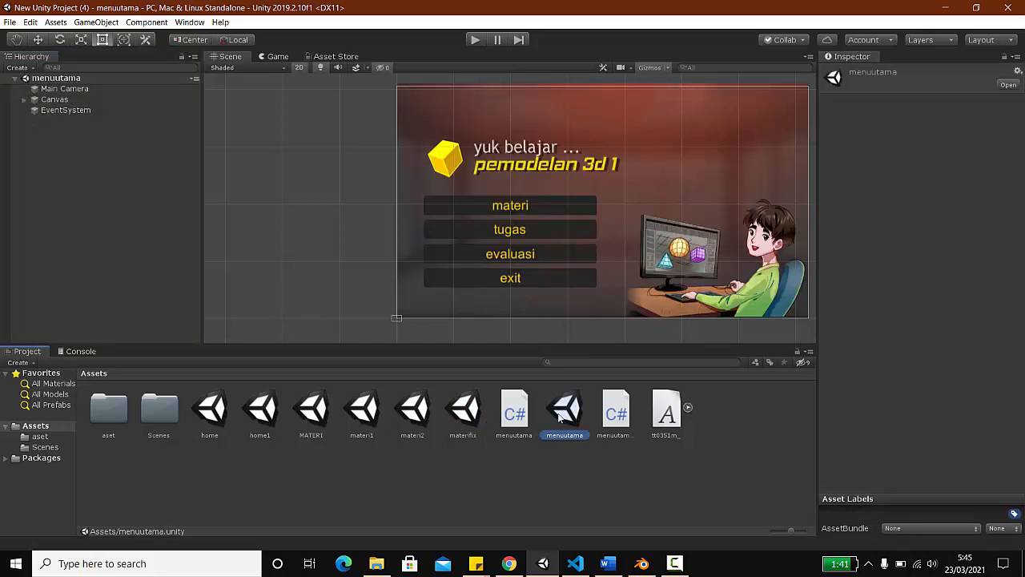
pyautogui.rightClick(58, 128)
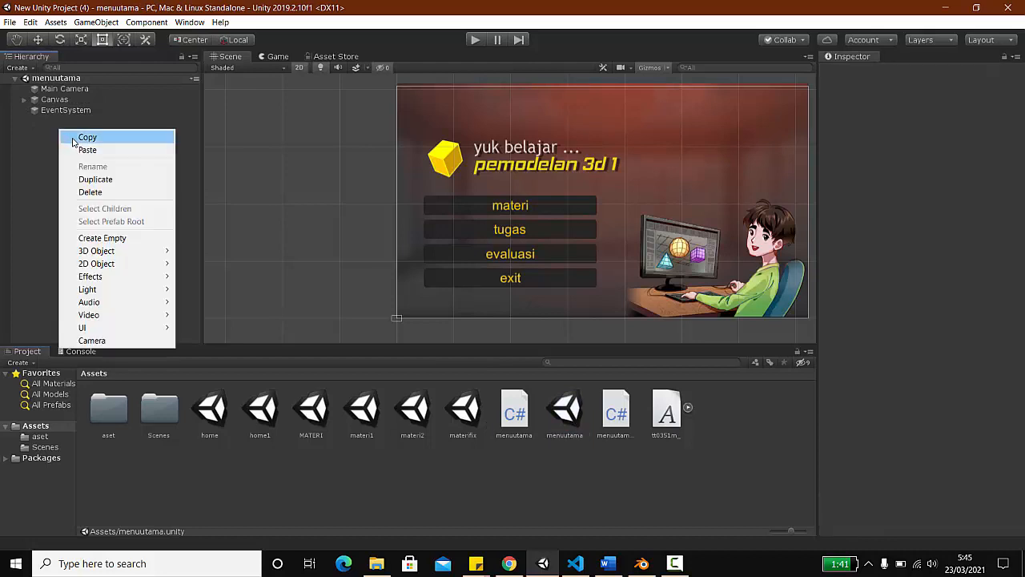
pyautogui.click(103, 238)
pyautogui.click(83, 147)
pyautogui.click(71, 121)
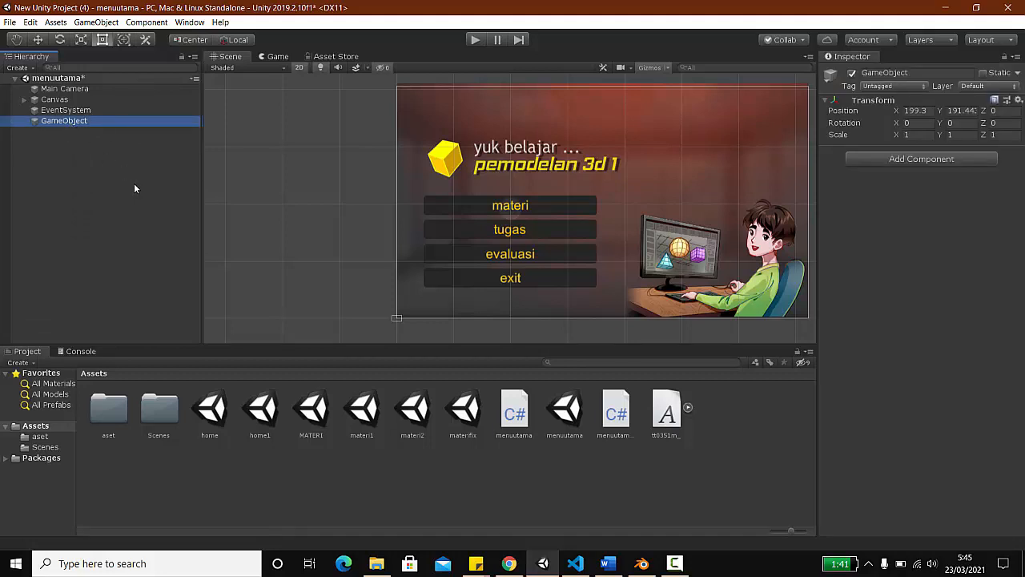
# Step: Create a C# script named menuutamafix in the Assets folder
pyautogui.rightClick(457, 467)
pyautogui.moveTo(530, 200)
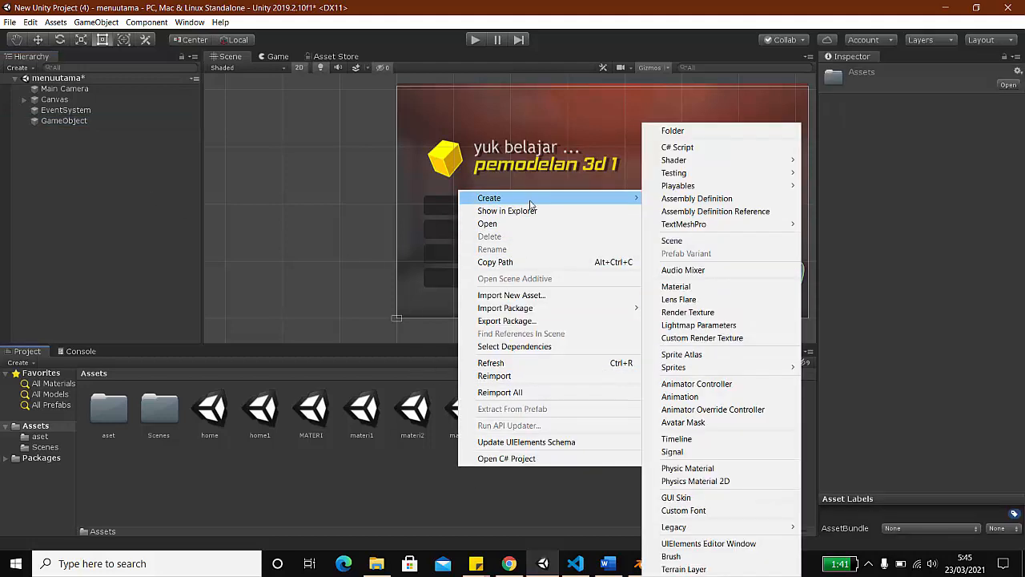
pyautogui.click(676, 146)
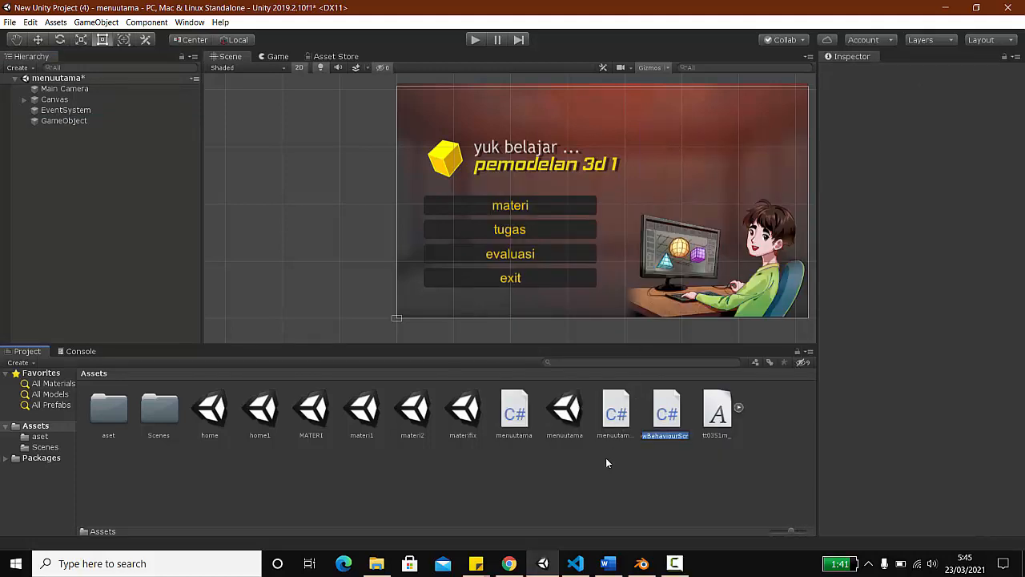
pyautogui.write('h')
pyautogui.press('BackSpace')
pyautogui.write('menuutamafix')
pyautogui.press('Return')
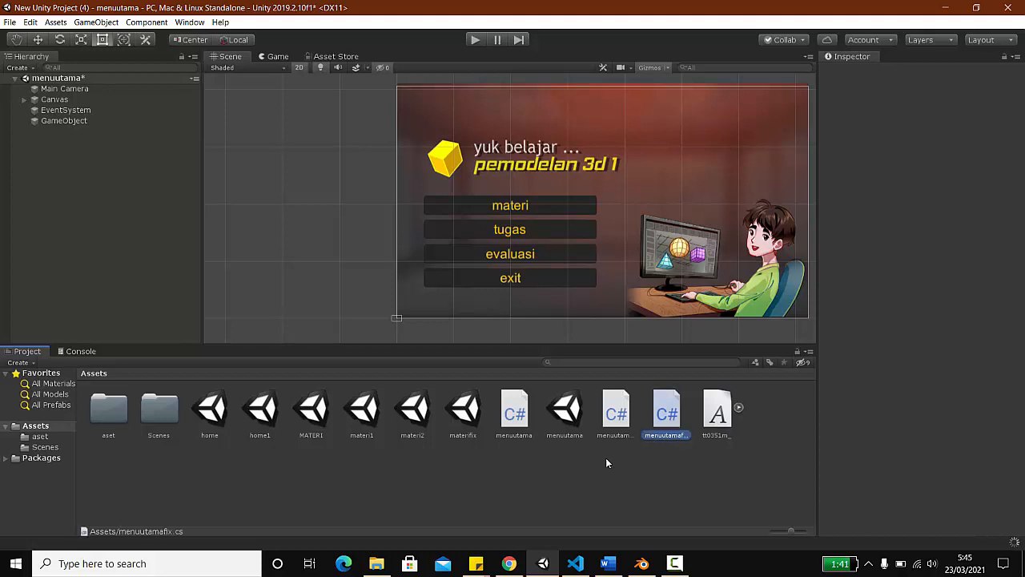
pyautogui.click(649, 454)
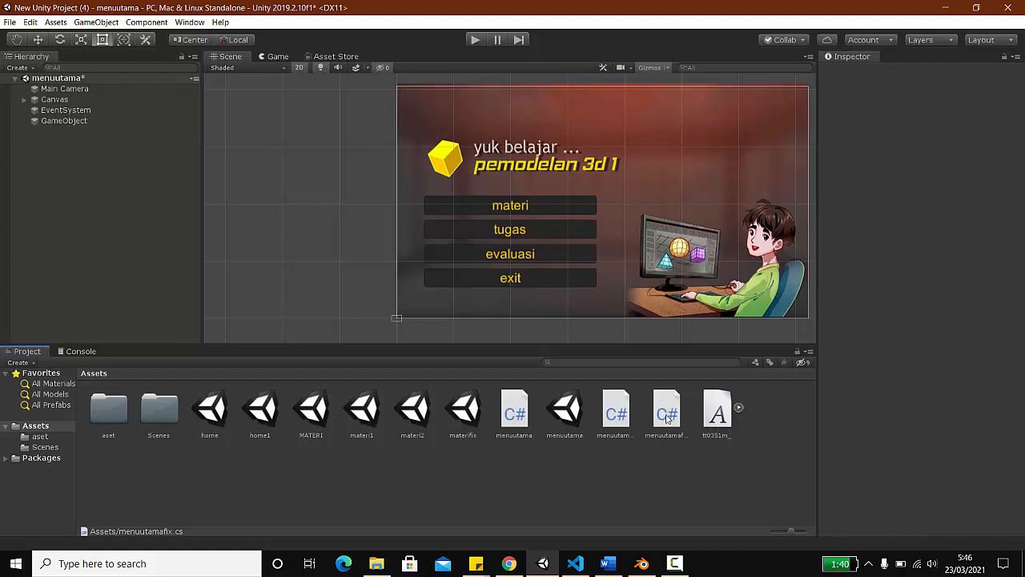
# Step: Open the menuutamafix script in Visual Studio Code and add the line "using UnityEngine.SceneManagement;" below the other using directives
pyautogui.click(667, 413)
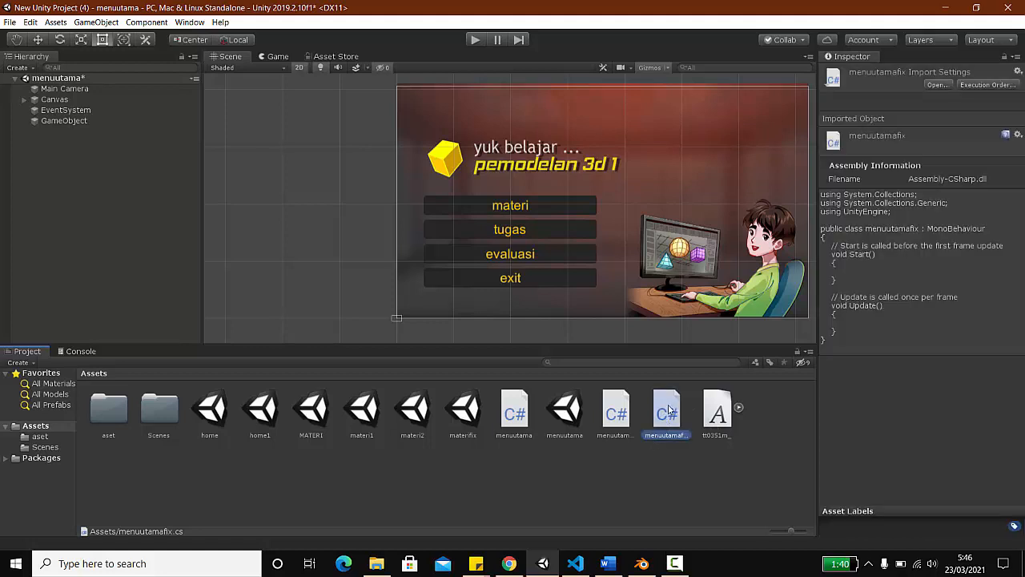
pyautogui.doubleClick(668, 411)
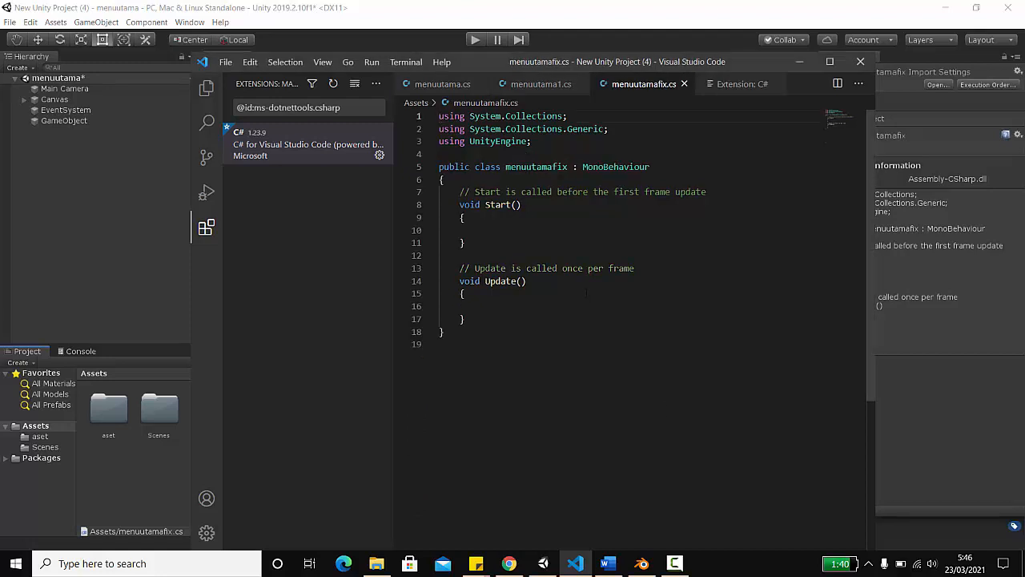
pyautogui.click(552, 143)
pyautogui.press('Return')
pyautogui.write('usi')
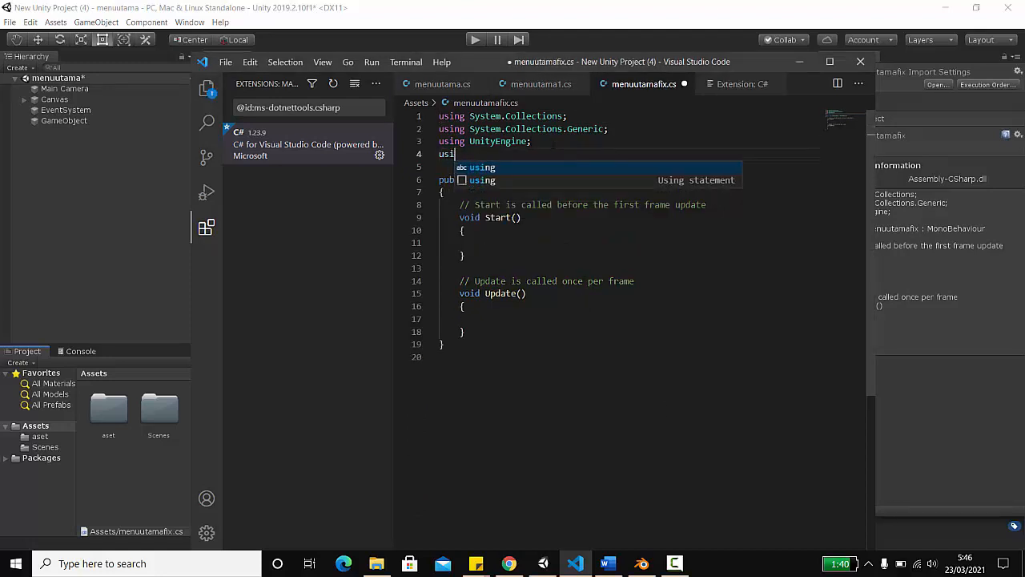
pyautogui.write('ng UNi')
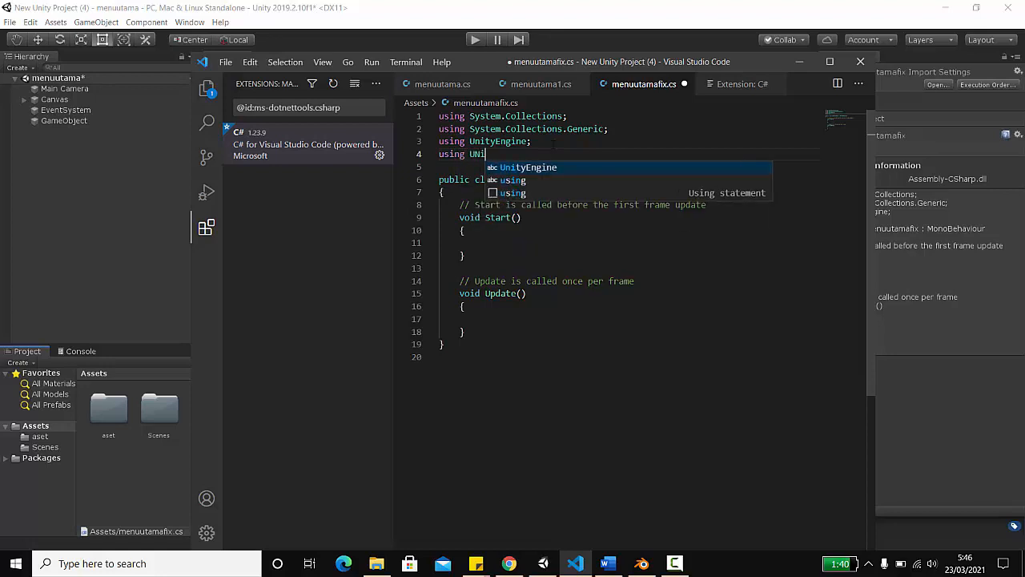
pyautogui.press('Return')
pyautogui.write('.Sc')
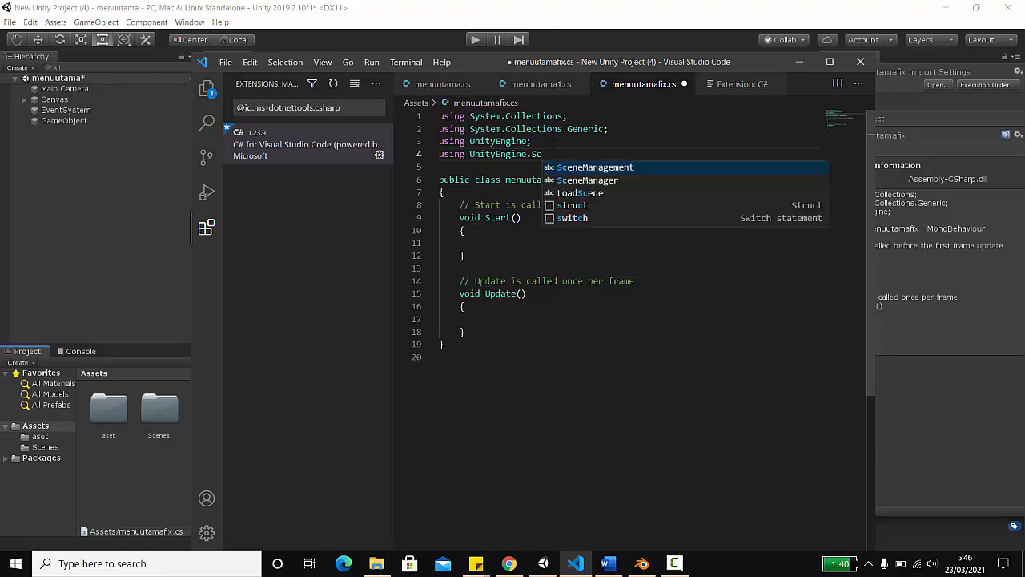
pyautogui.click(597, 168)
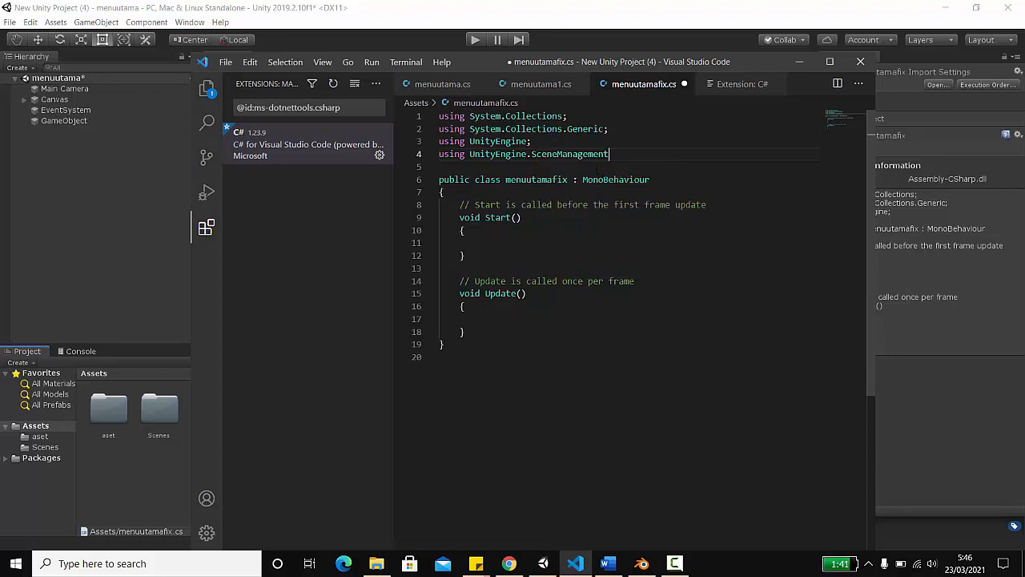
pyautogui.write(';')
# Step: Declare the method "public void kemateri()" below Update, separated from it by blank lines
pyautogui.click(484, 332)
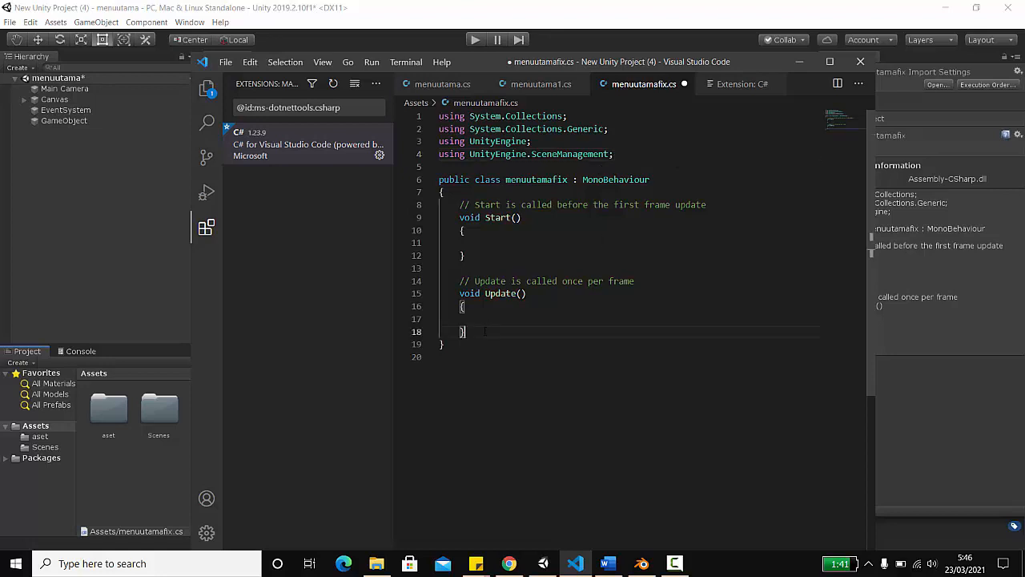
pyautogui.press('Return')
pyautogui.press('Return')
pyautogui.press('Return')
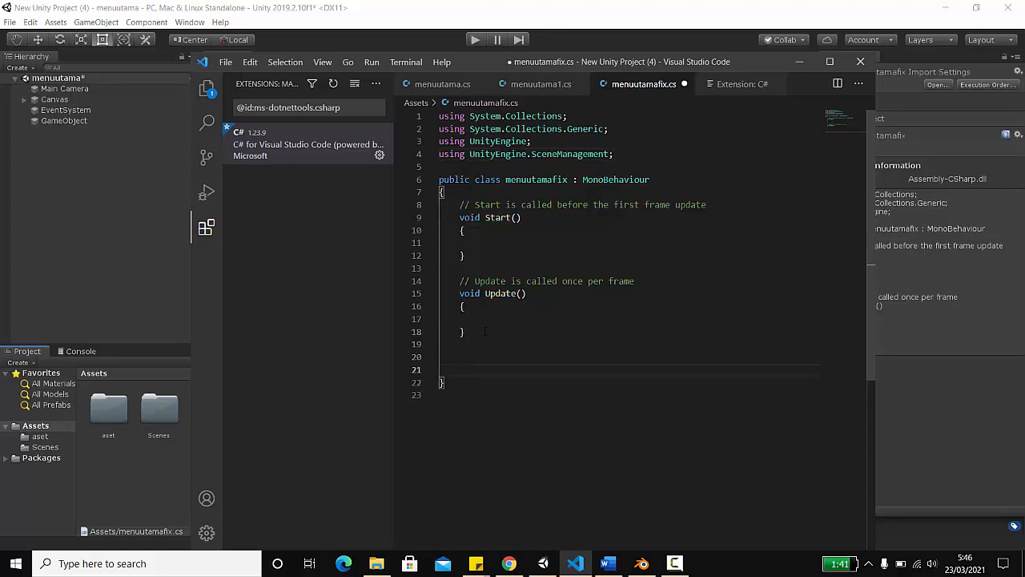
pyautogui.write('v')
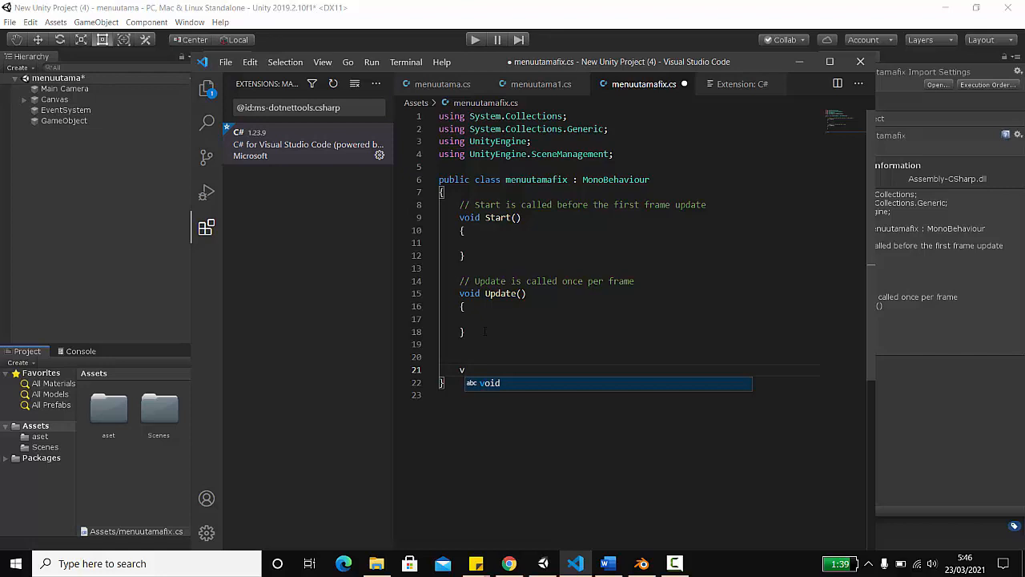
pyautogui.press('BackSpace')
pyautogui.write('pub')
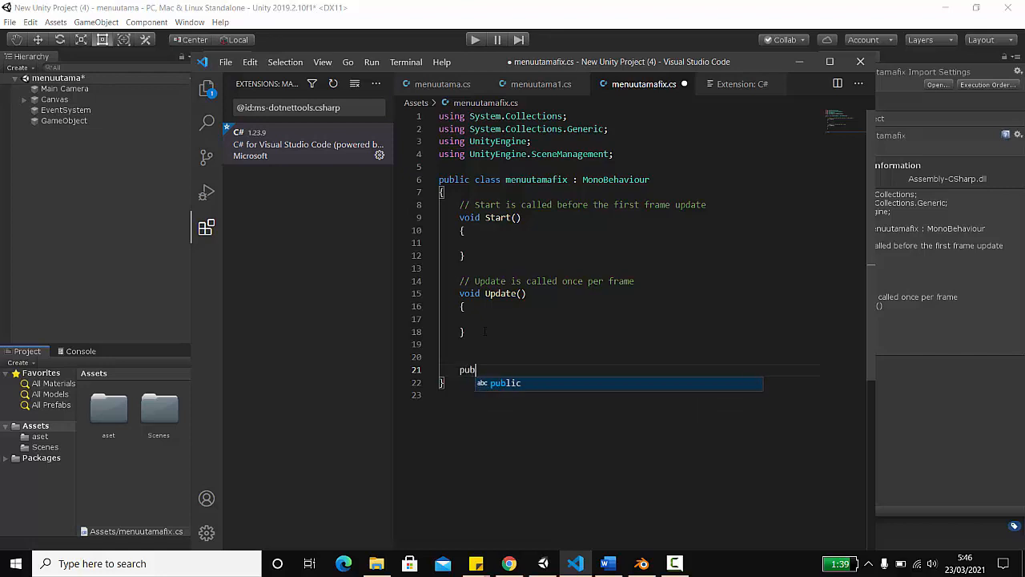
pyautogui.press('Tab')
pyautogui.write('vod')
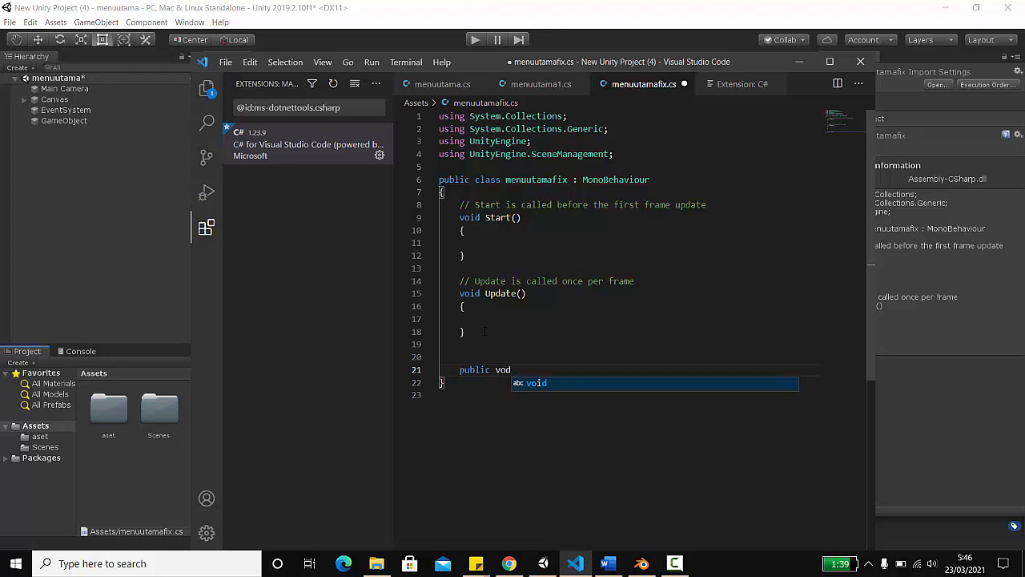
pyautogui.press('BackSpace')
pyautogui.write('id')
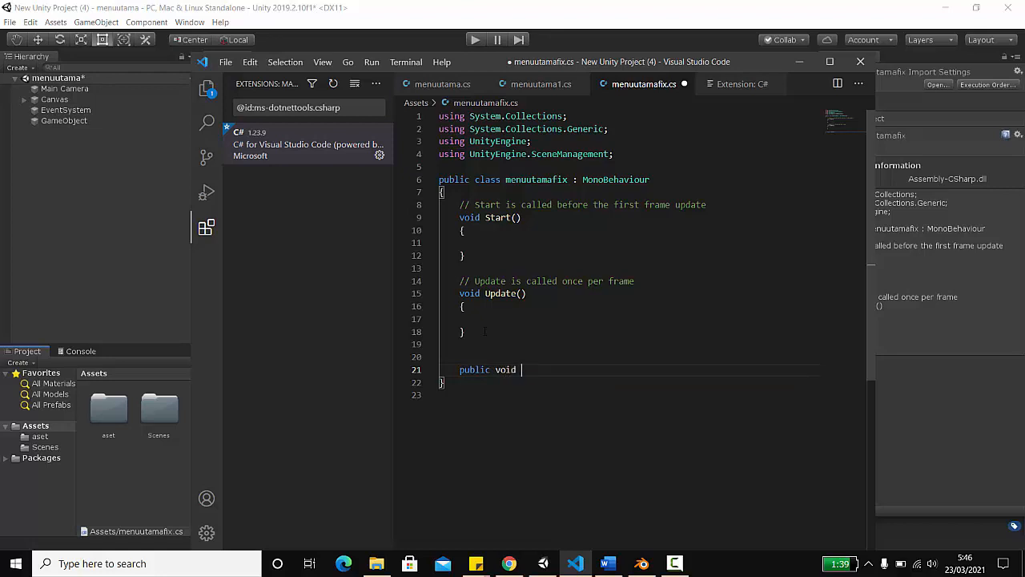
pyautogui.write(' kemateri')
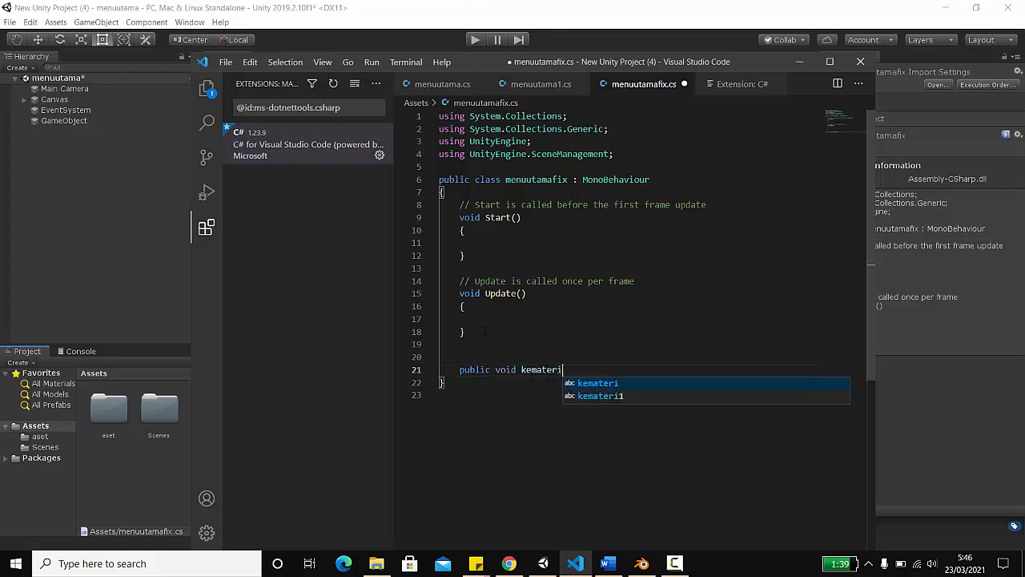
pyautogui.write('(')
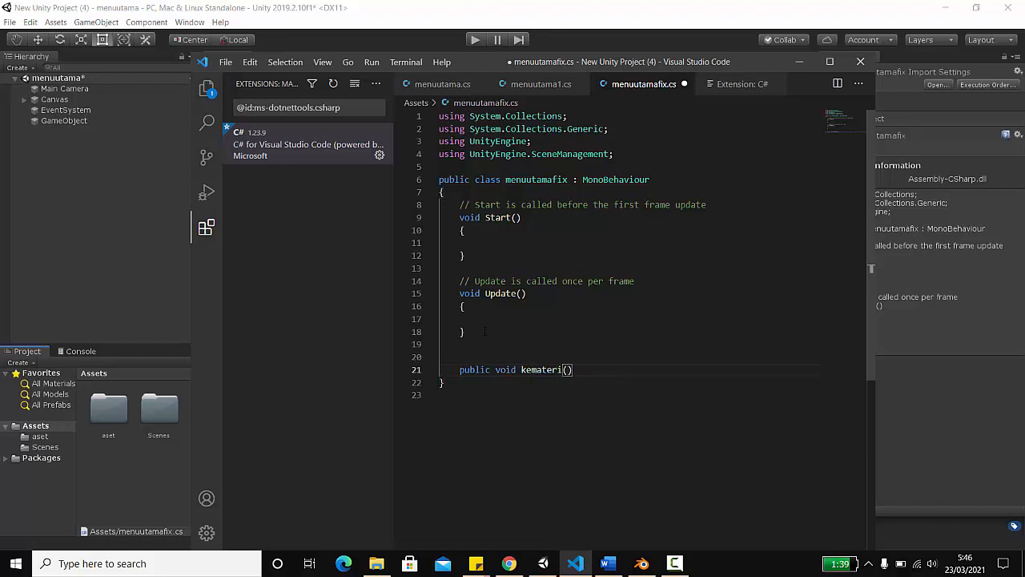
pyautogui.press('Return')
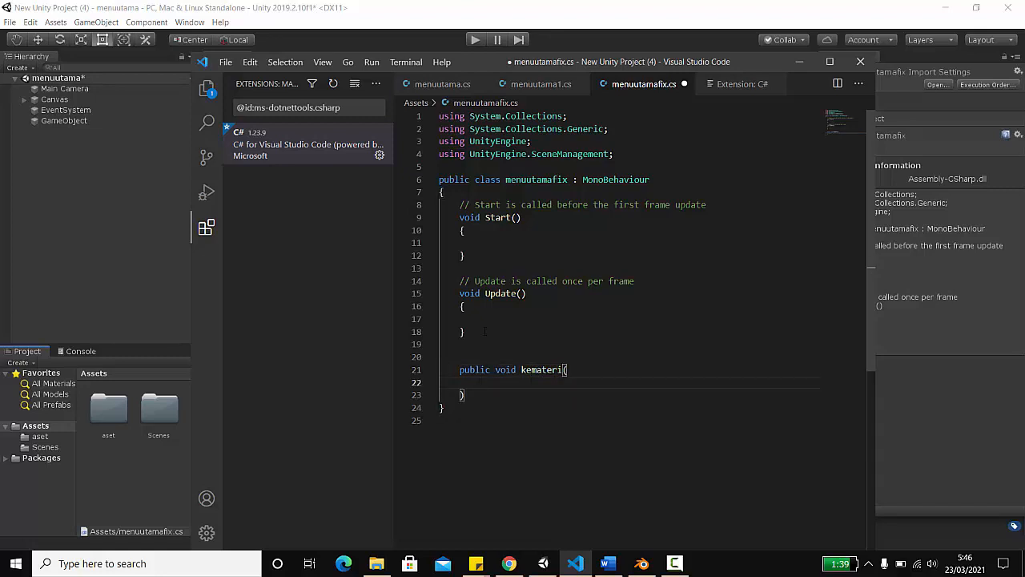
pyautogui.press('BackSpace')
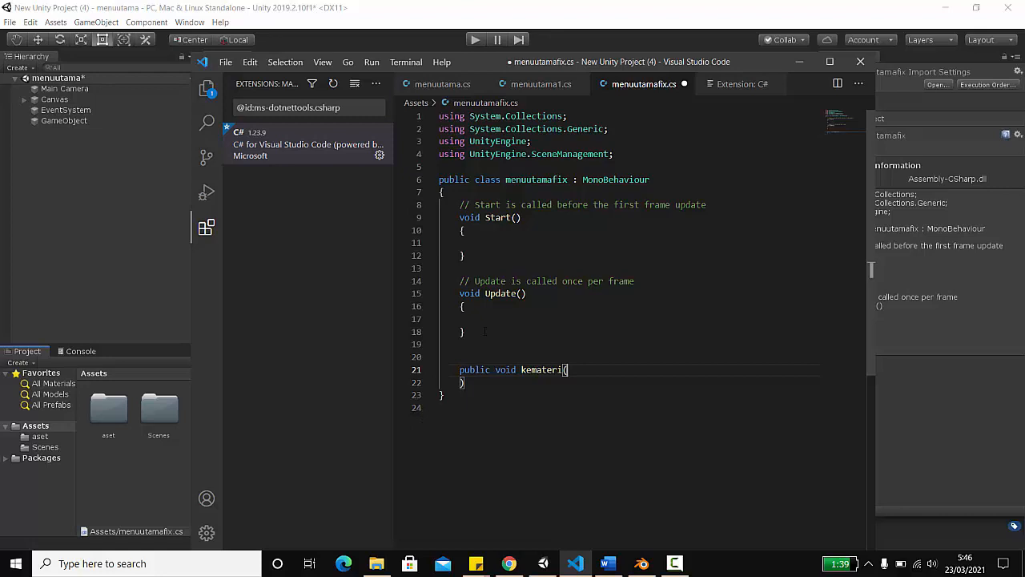
pyautogui.press('Delete')
pyautogui.hotkey('shift', 'Right')
pyautogui.hotkey('shift', 'Right')
pyautogui.hotkey('shift', 'Right')
pyautogui.hotkey('shift', 'Right')
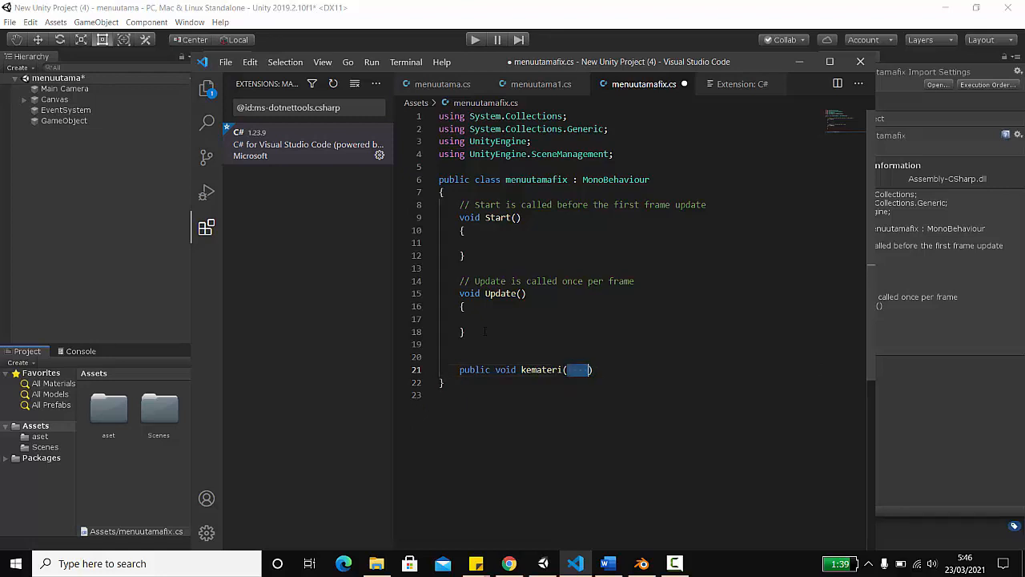
pyautogui.press('BackSpace')
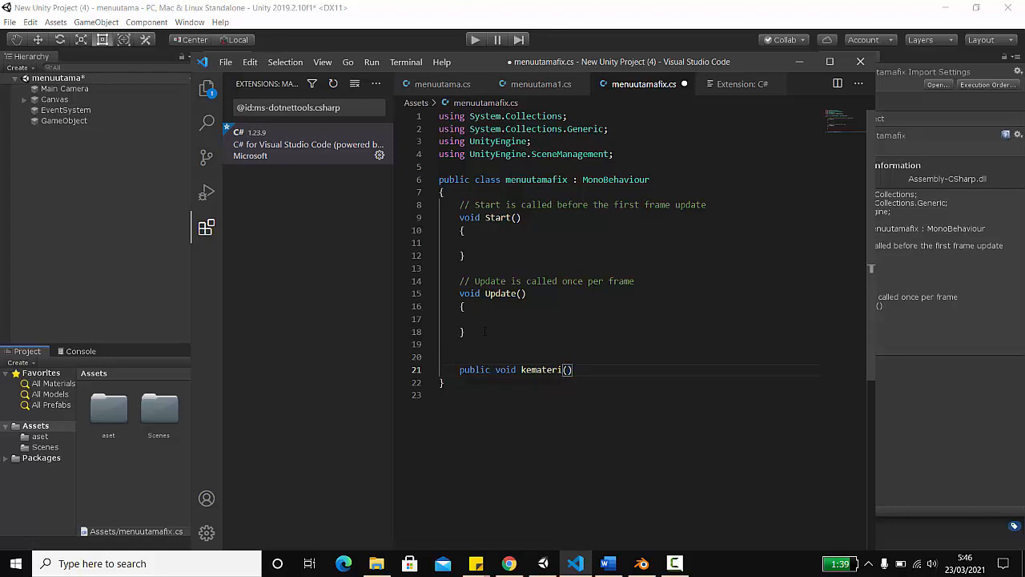
# Step: Give kemateri a braced body containing SceneManager.LoadScene("materifix"); and save the script
pyautogui.press('Return')
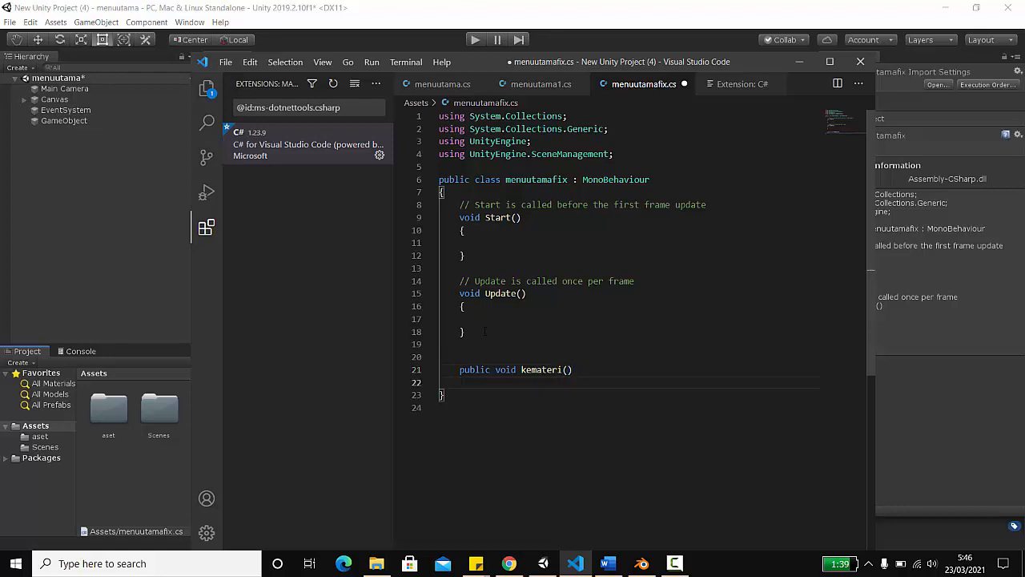
pyautogui.write('{')
pyautogui.press('Return')
pyautogui.press('Return')
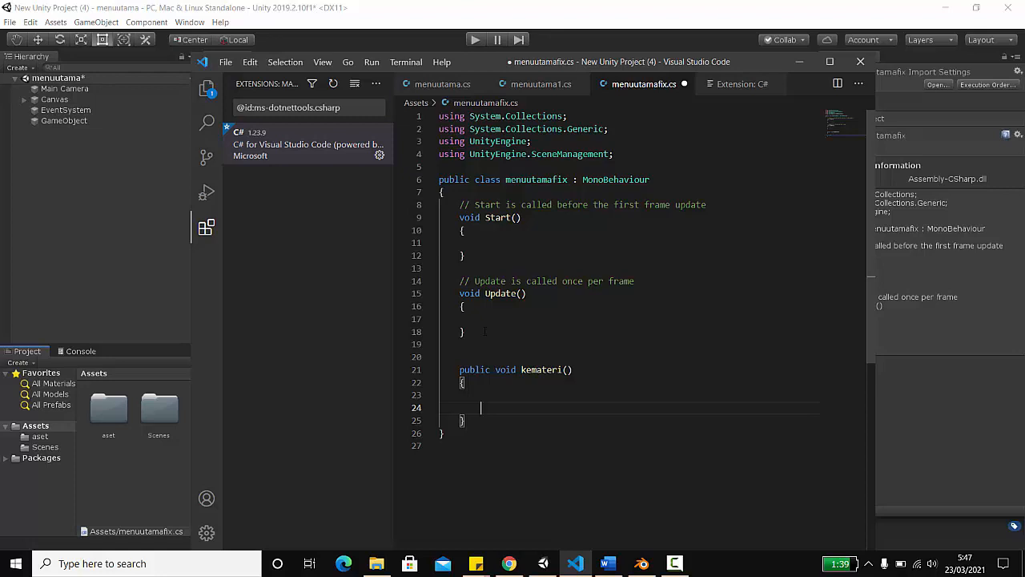
pyautogui.write('Sc')
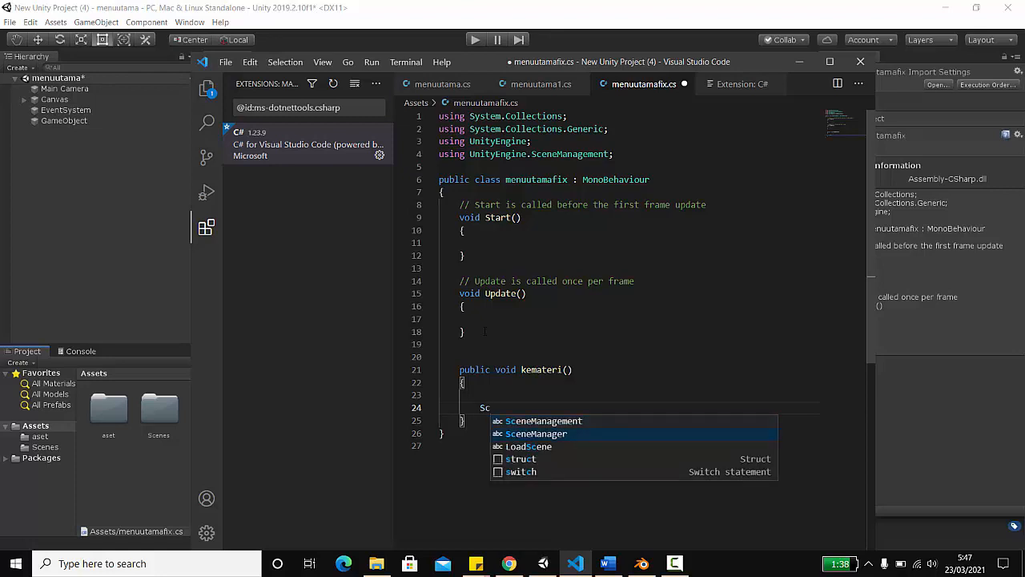
pyautogui.write('eneManager.')
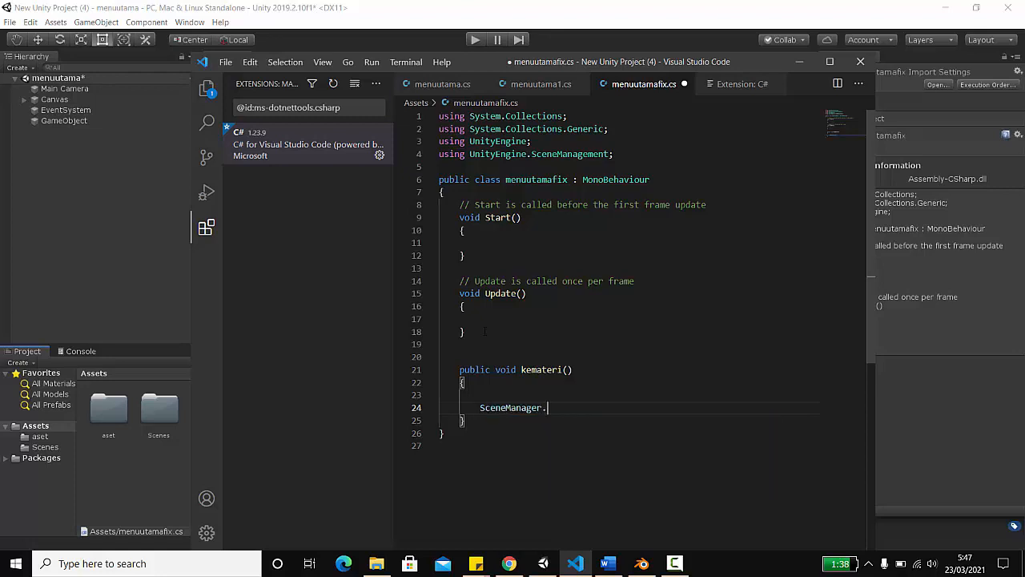
pyautogui.write('Load')
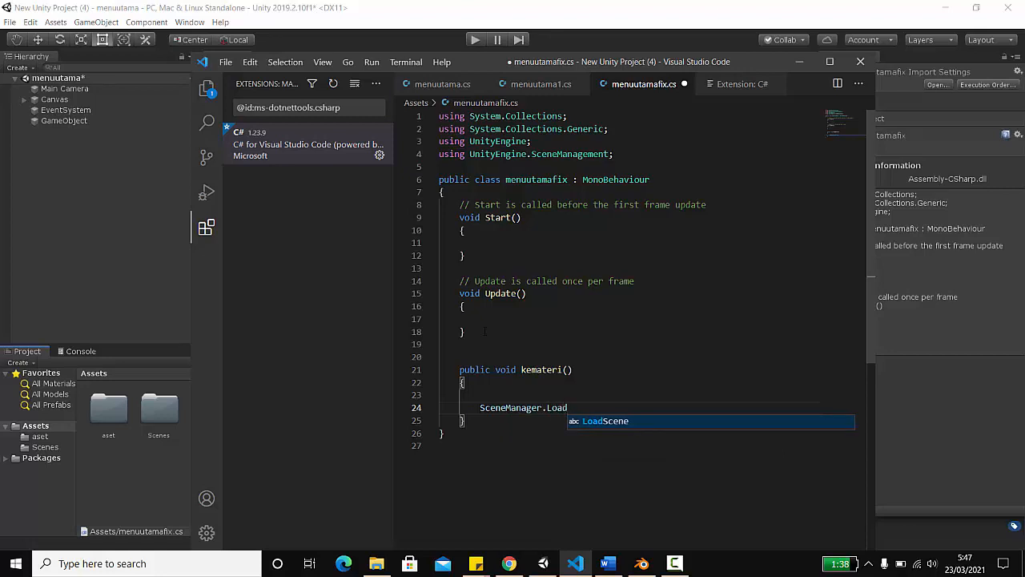
pyautogui.write('Scene(')
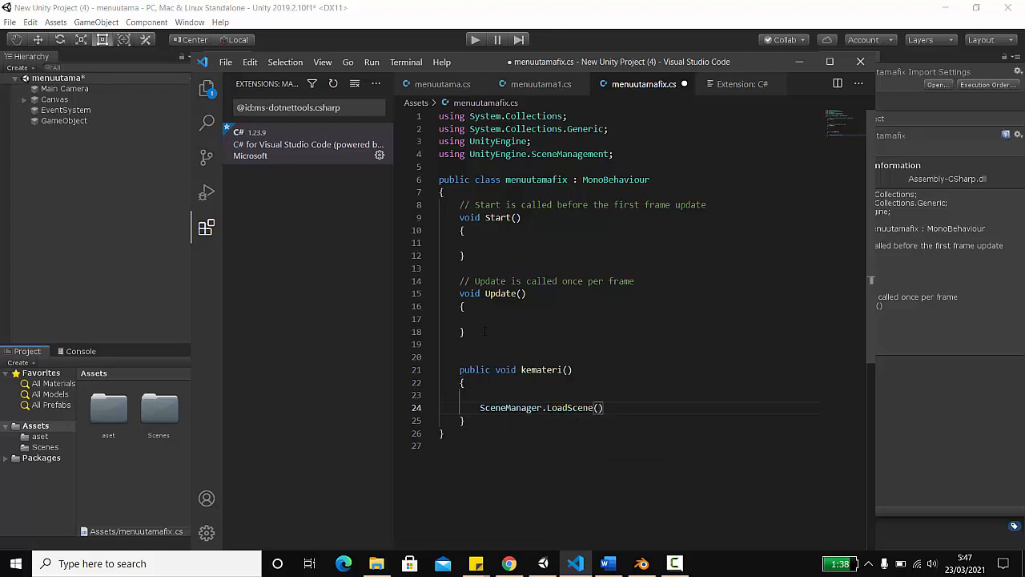
pyautogui.write('"materifix')
pyautogui.press('End')
pyautogui.write(';')
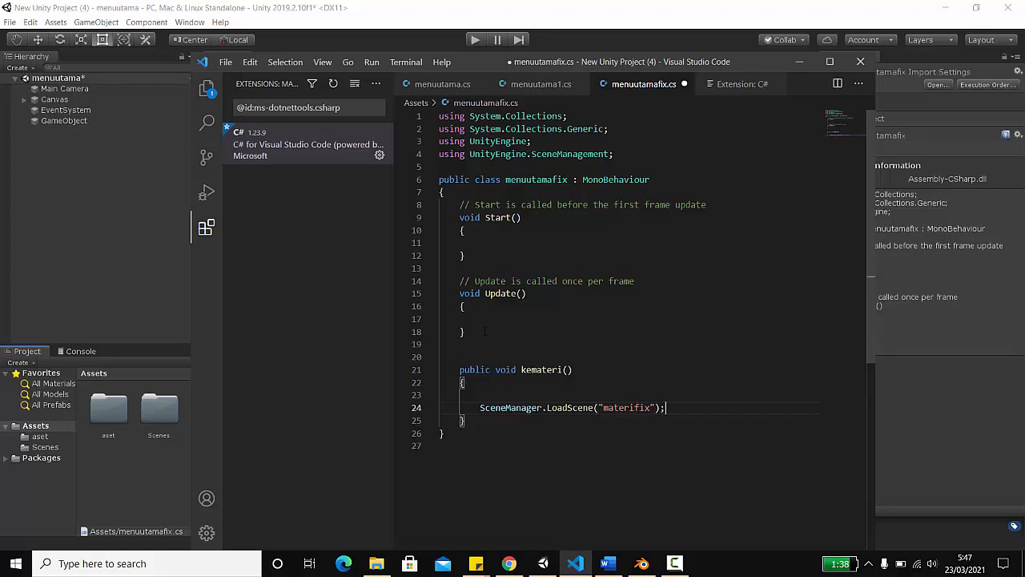
pyautogui.hotkey('ctrl', 's')
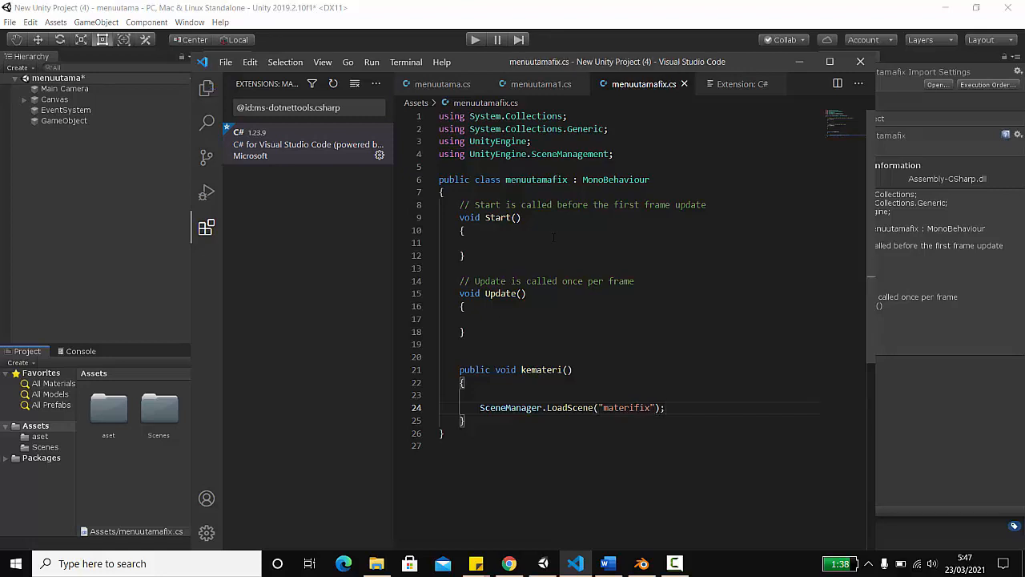
# Step: Insert three blank lines after the kemateri method, before the closing brace of the class
pyautogui.click(485, 243)
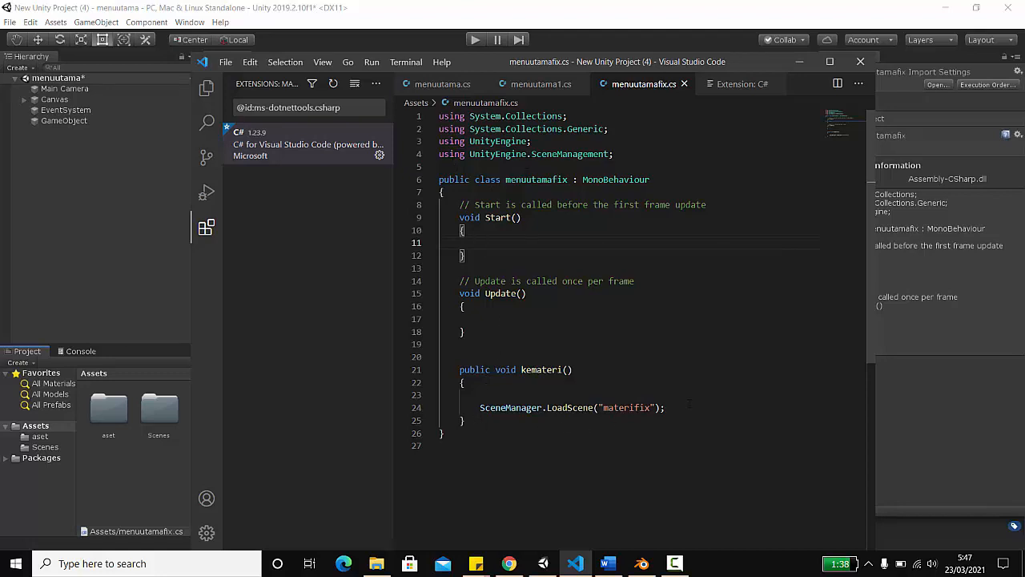
pyautogui.click(481, 420)
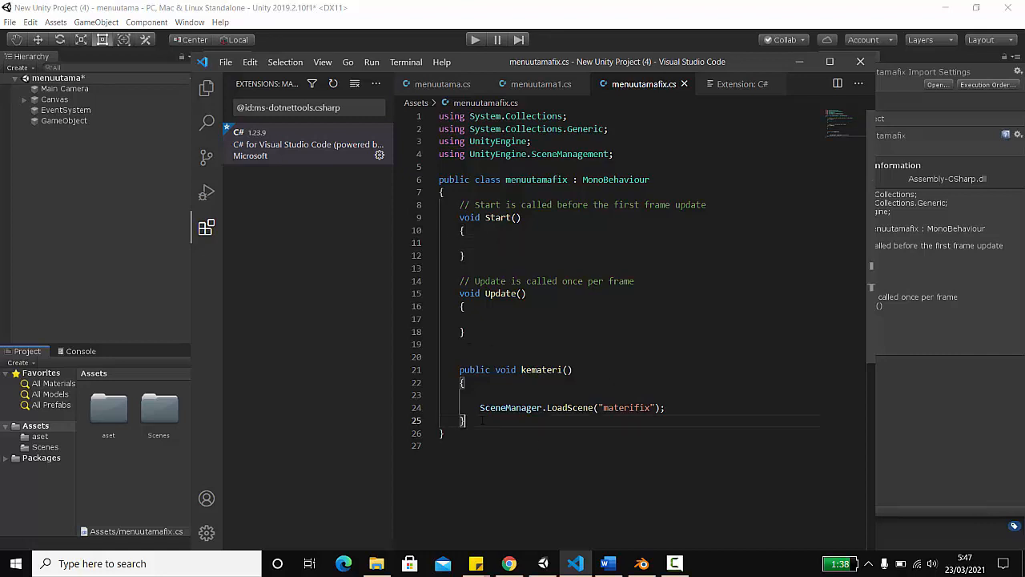
pyautogui.press('Return')
pyautogui.press('Return')
pyautogui.press('Return')
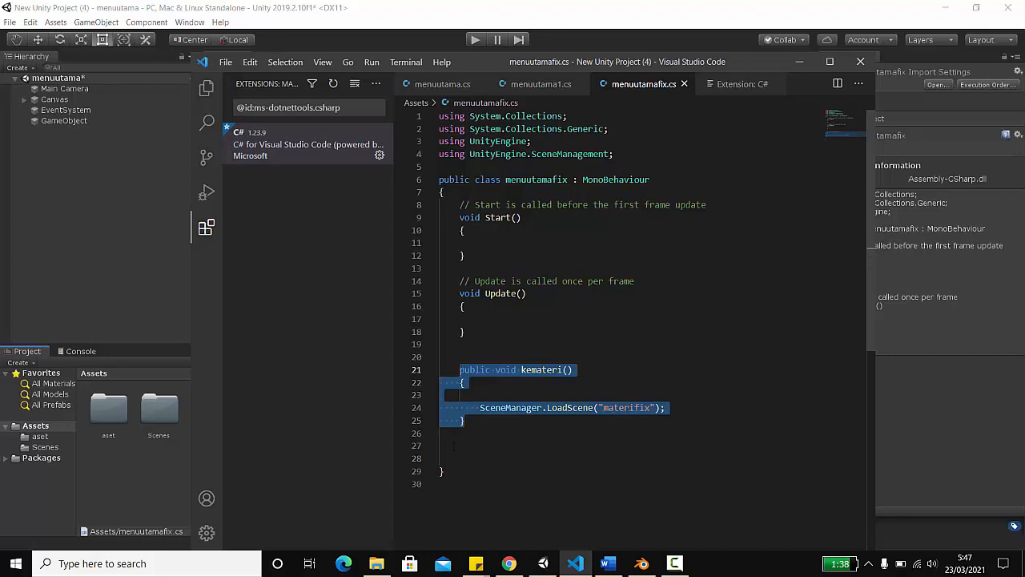
pyautogui.click(459, 450)
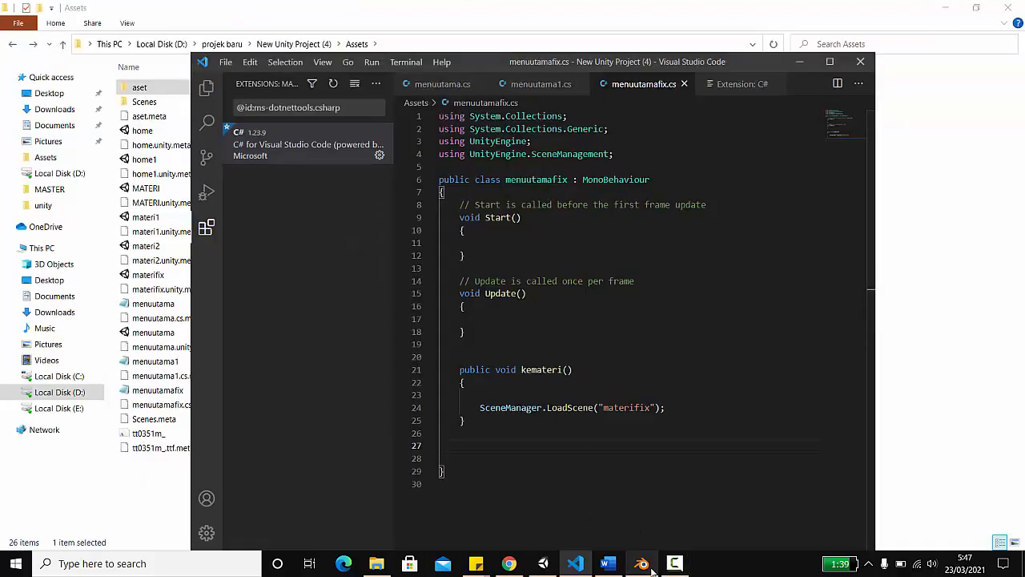
# Step: Switch back to Unity, save the menuutama scene and attach the menuutamafix script to the empty GameObject
pyautogui.click(543, 563)
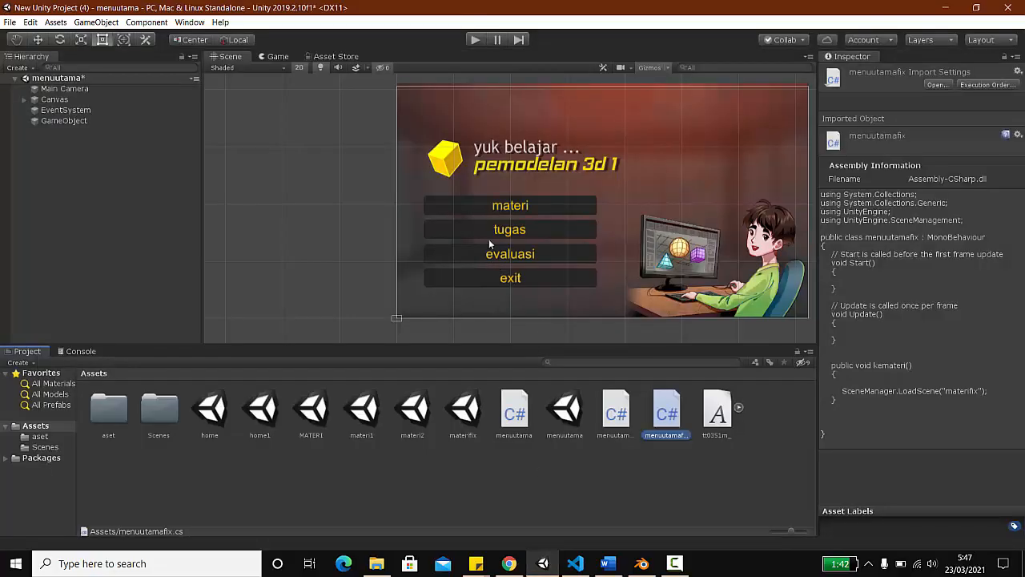
pyautogui.click(91, 148)
pyautogui.hotkey('ctrl', 's')
pyautogui.rightClick(91, 146)
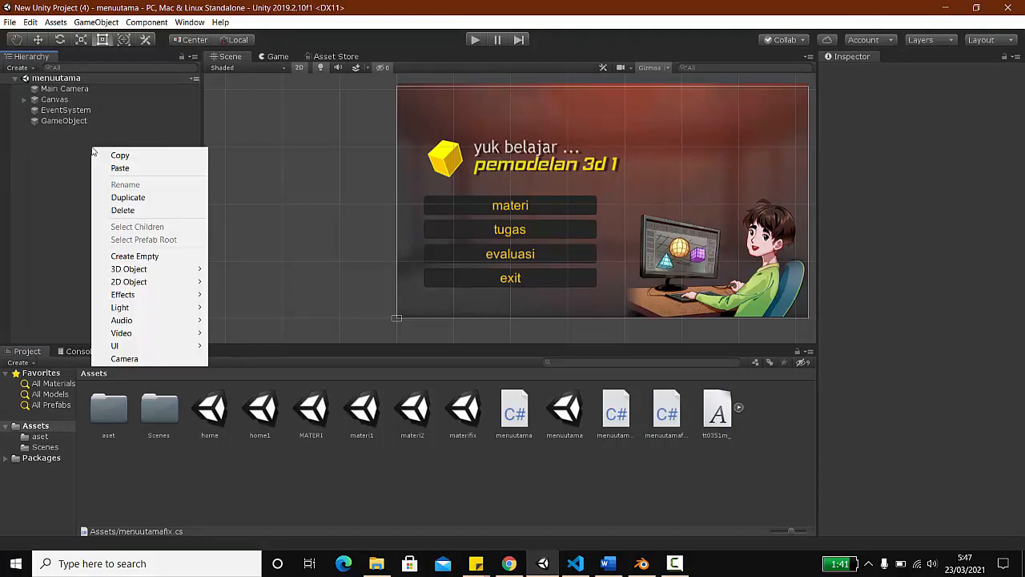
pyautogui.click(58, 123)
pyautogui.click(73, 120)
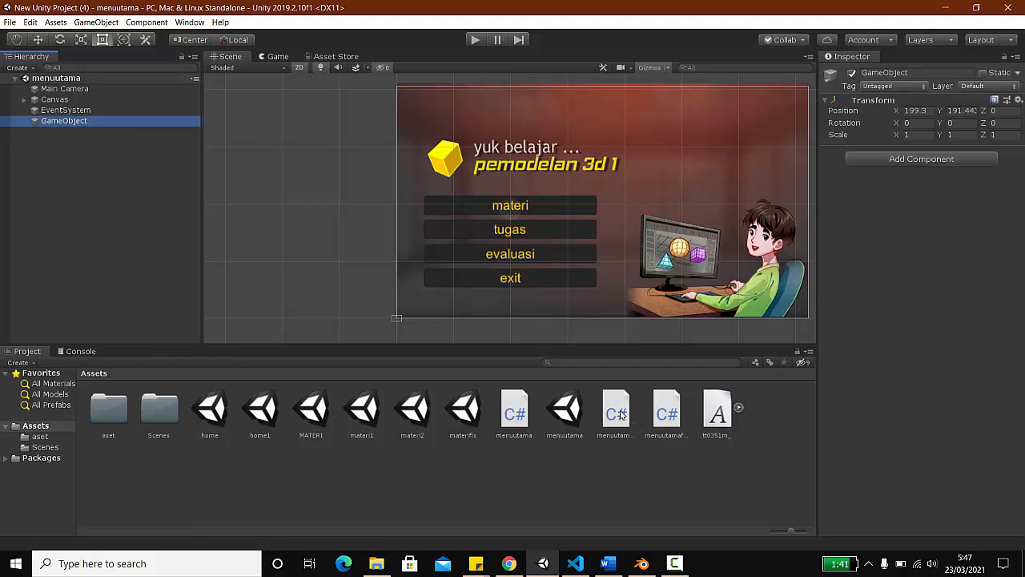
pyautogui.moveTo(675, 430); pyautogui.dragTo(923, 279)
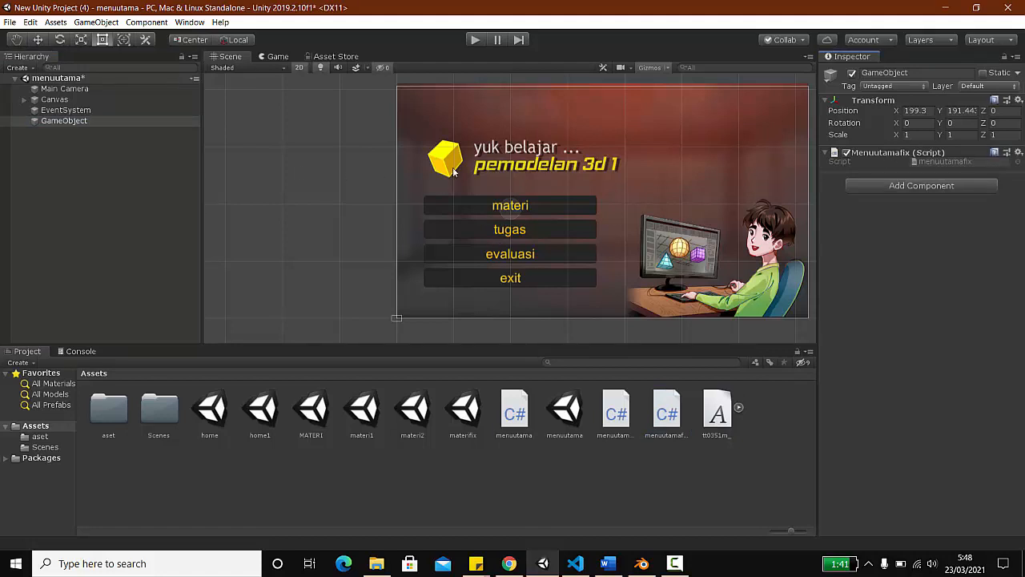
# Step: Add an On Click entry to the materi button and assign the scene's GameObject as its target
pyautogui.click(530, 210)
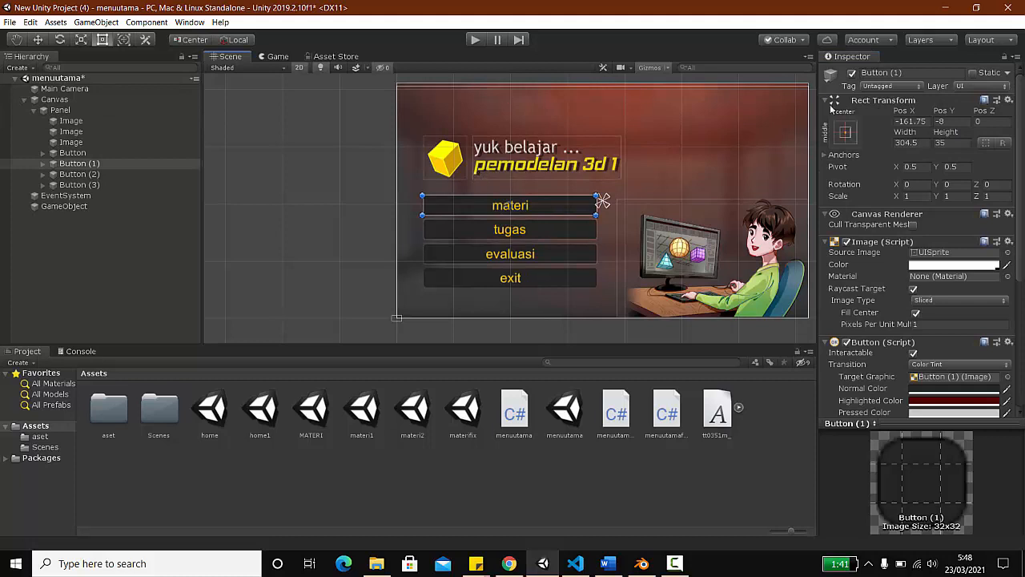
pyautogui.scroll(-5, 856, 188)
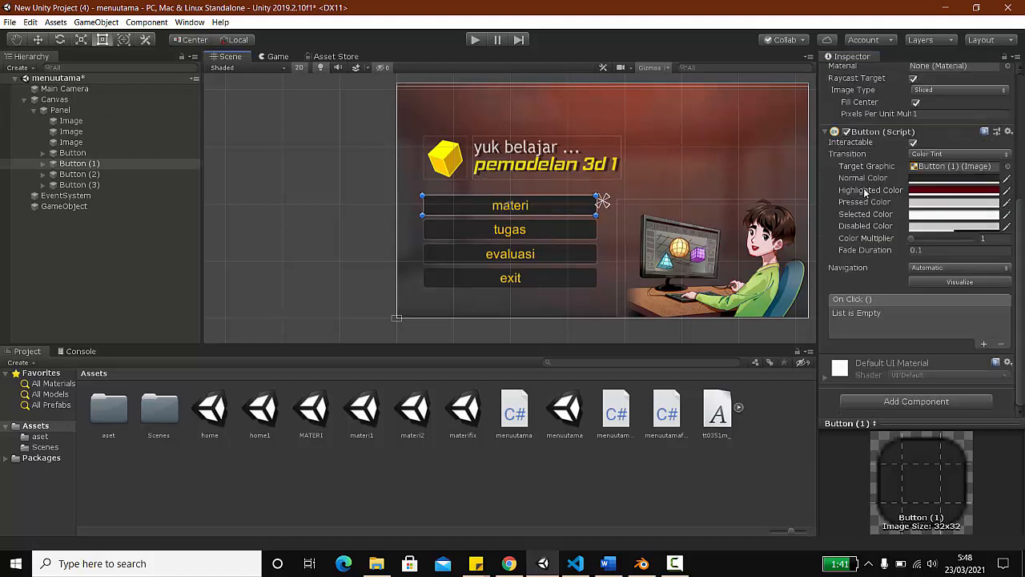
pyautogui.click(983, 345)
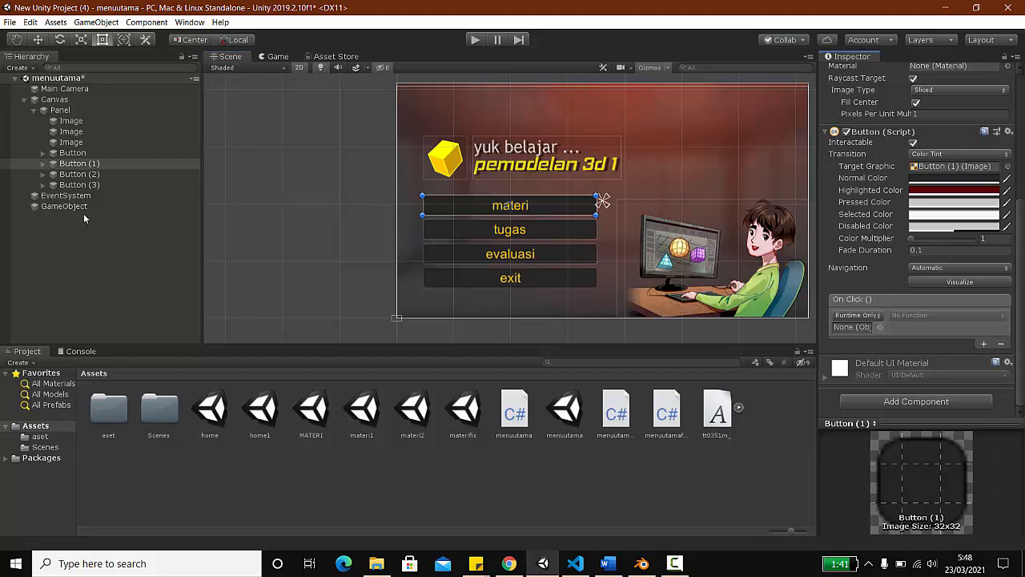
pyautogui.moveTo(72, 207); pyautogui.dragTo(858, 327)
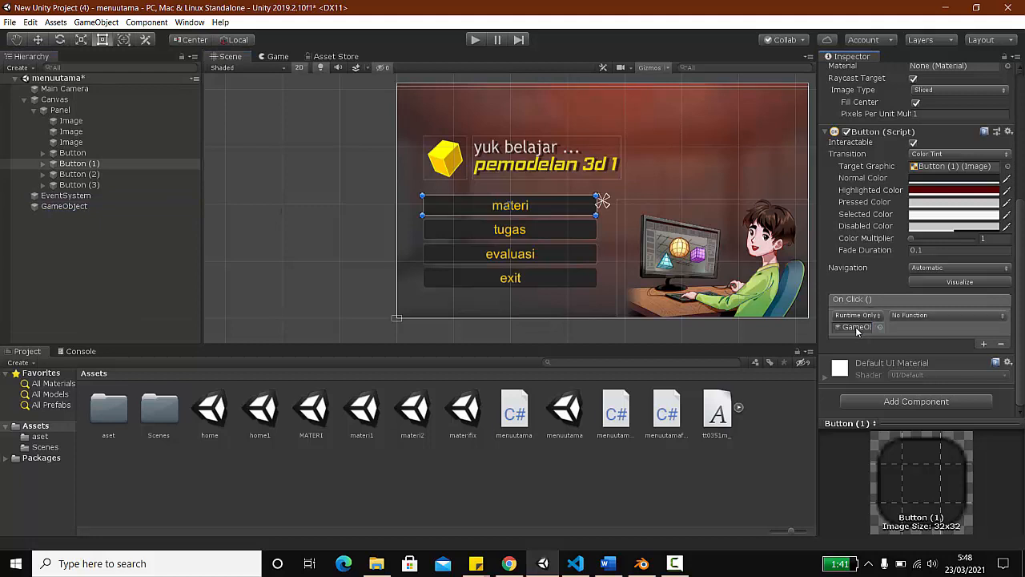
# Step: Set the materi button's On Click function to menuutamafix.kemateri and save the menuutama scene
pyautogui.click(911, 314)
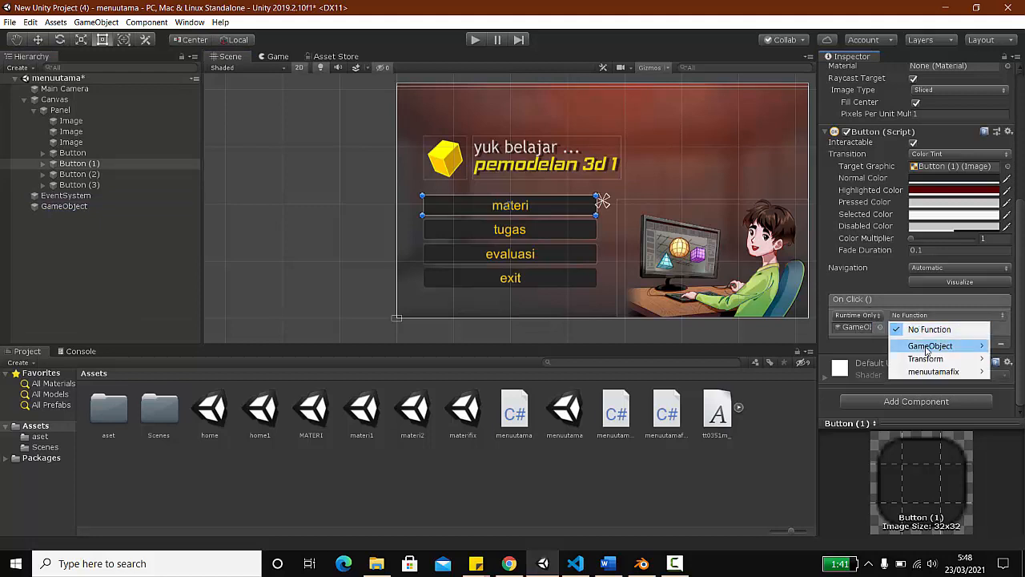
pyautogui.moveTo(927, 350)
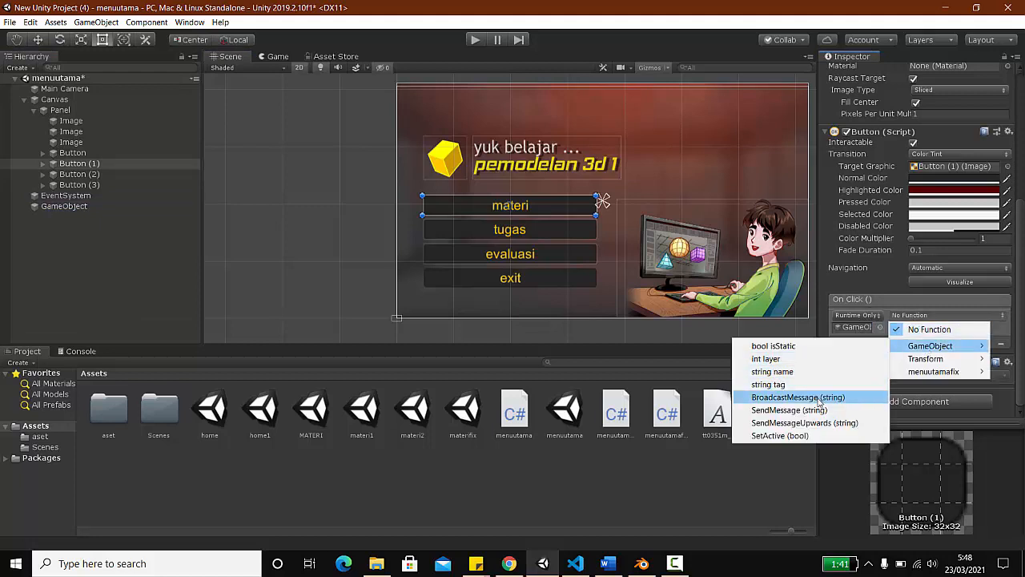
pyautogui.moveTo(930, 373)
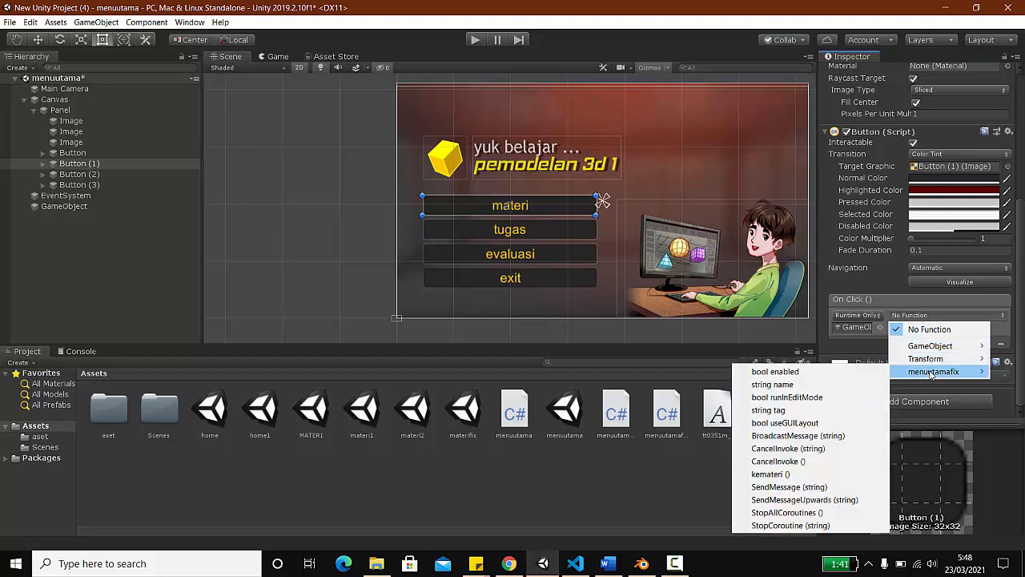
pyautogui.click(770, 474)
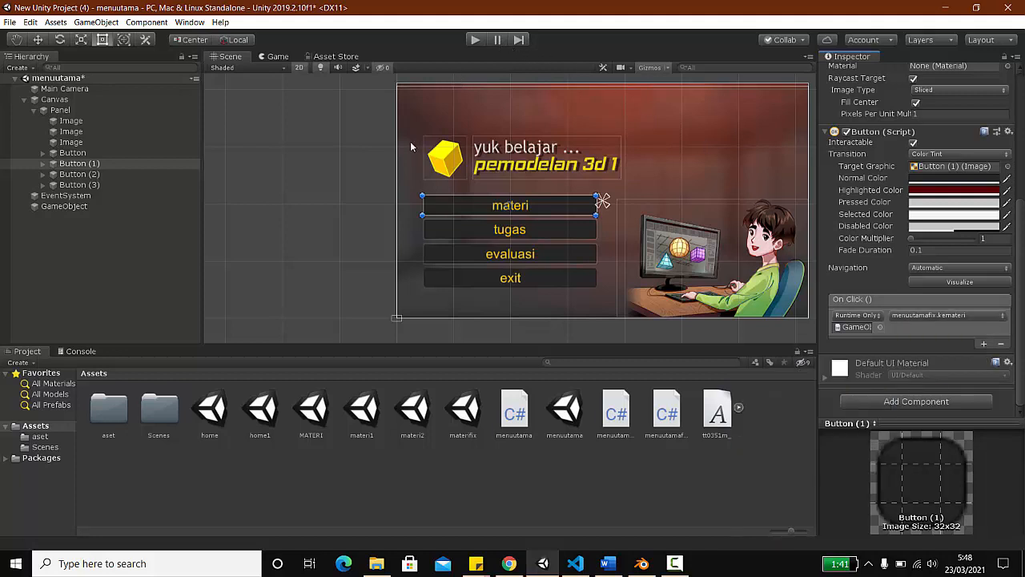
pyautogui.click(356, 146)
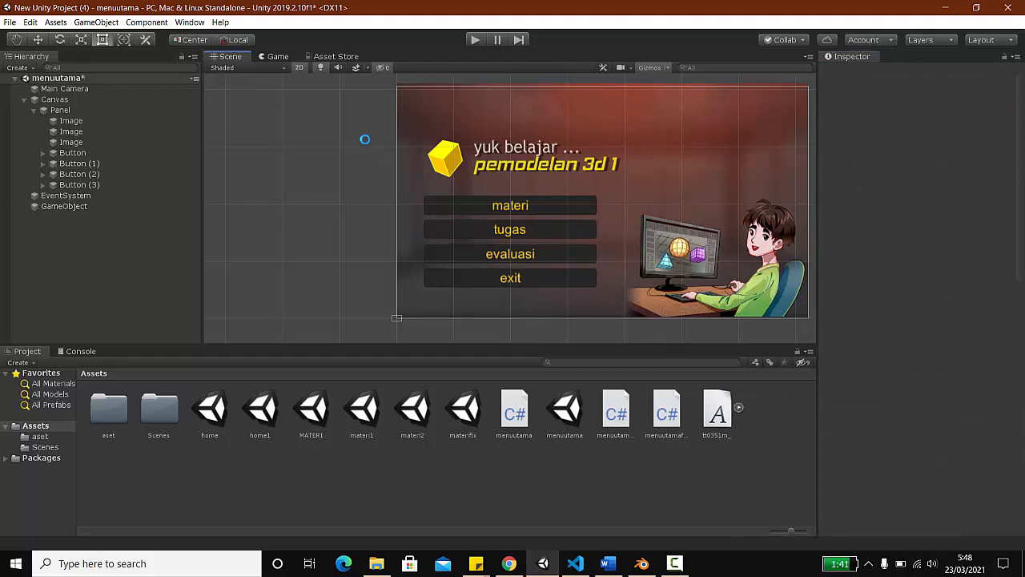
pyautogui.hotkey('ctrl', 's')
# Step: Replace the home1 and materi1 scenes in the build's scene list with the open menuutama scene
pyautogui.click(9, 22)
pyautogui.click(46, 137)
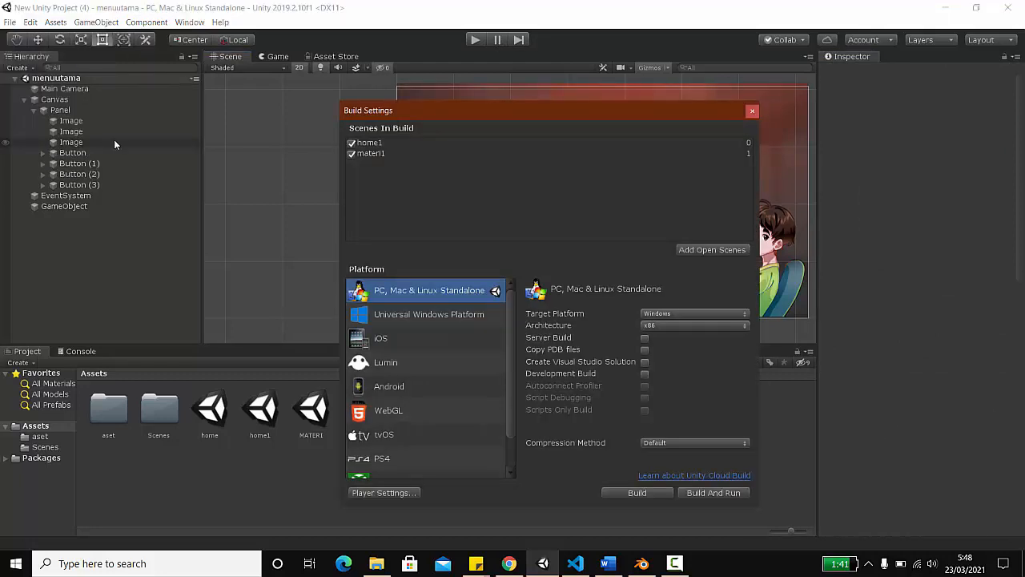
pyautogui.click(378, 144)
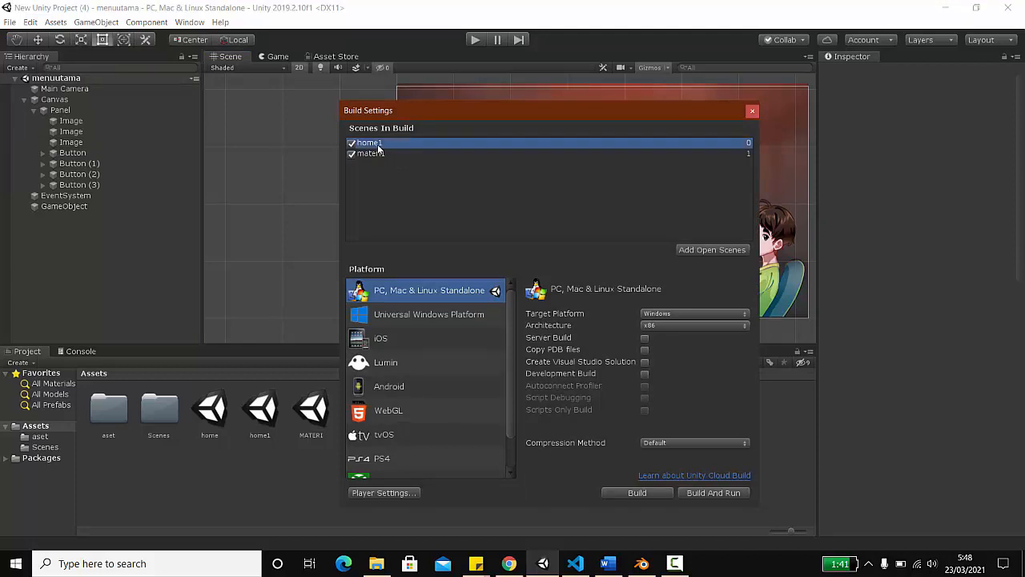
pyautogui.press('Delete')
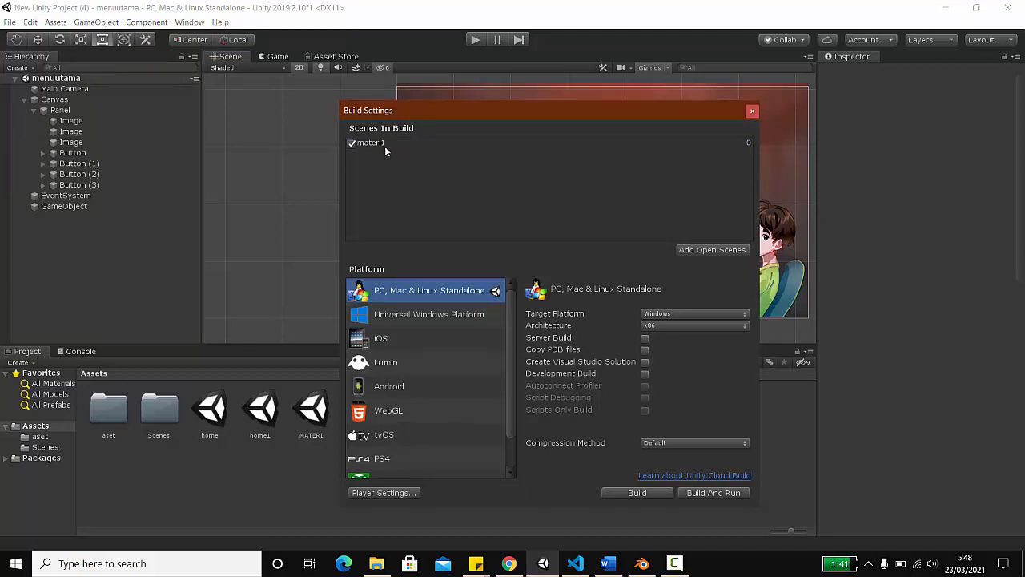
pyautogui.click(383, 144)
pyautogui.press('Delete')
pyautogui.click(695, 251)
pyautogui.click(752, 112)
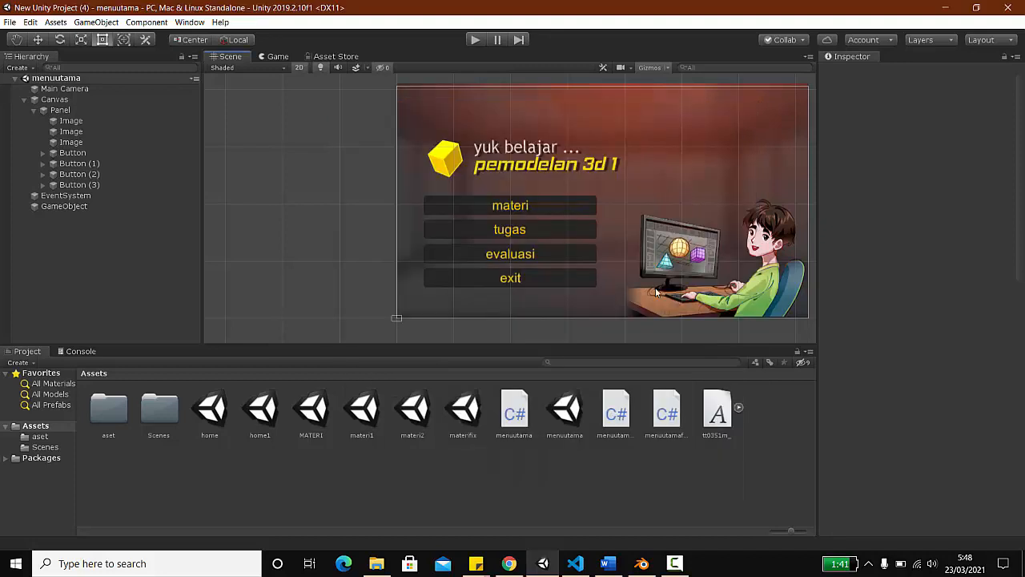
# Step: Open the materifix scene and add it to the scenes in the build
pyautogui.click(464, 411)
pyautogui.doubleClick(464, 411)
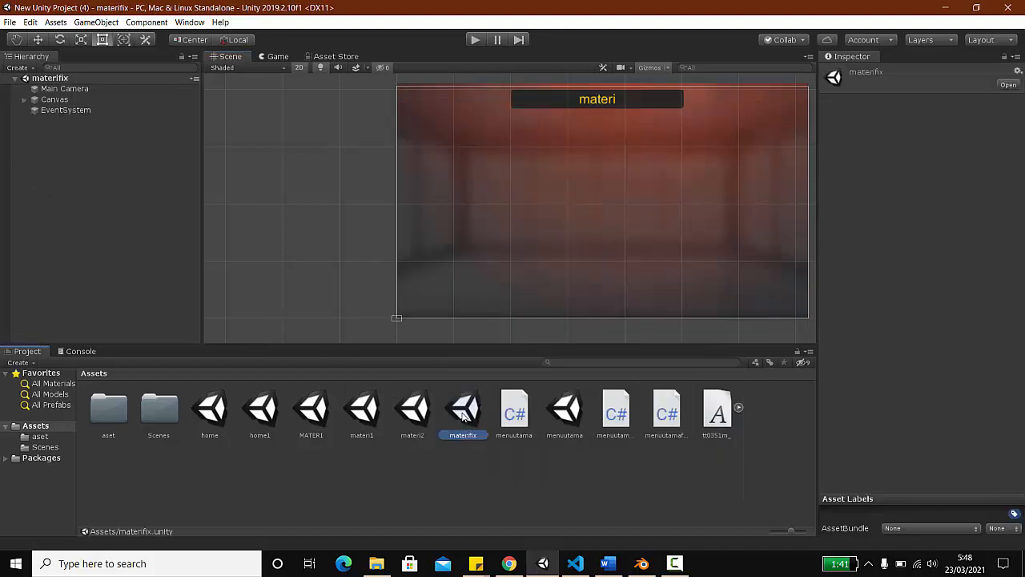
pyautogui.click(10, 22)
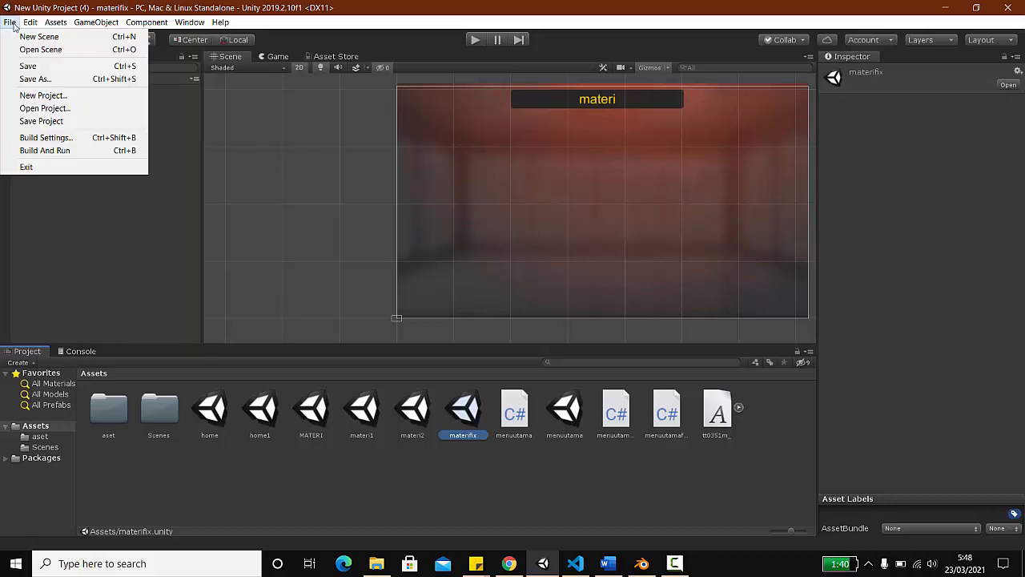
pyautogui.click(56, 138)
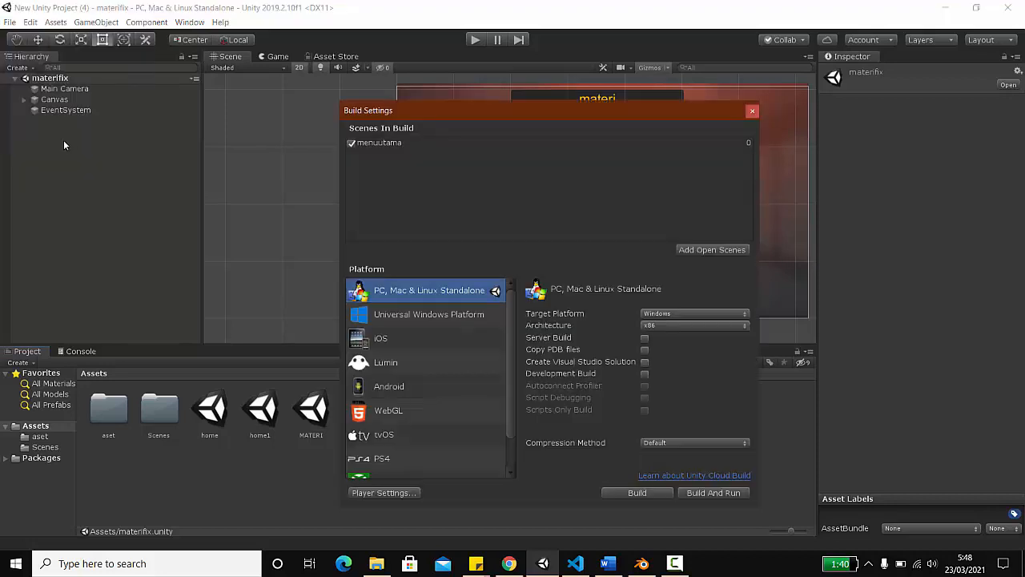
pyautogui.click(682, 250)
pyautogui.click(753, 111)
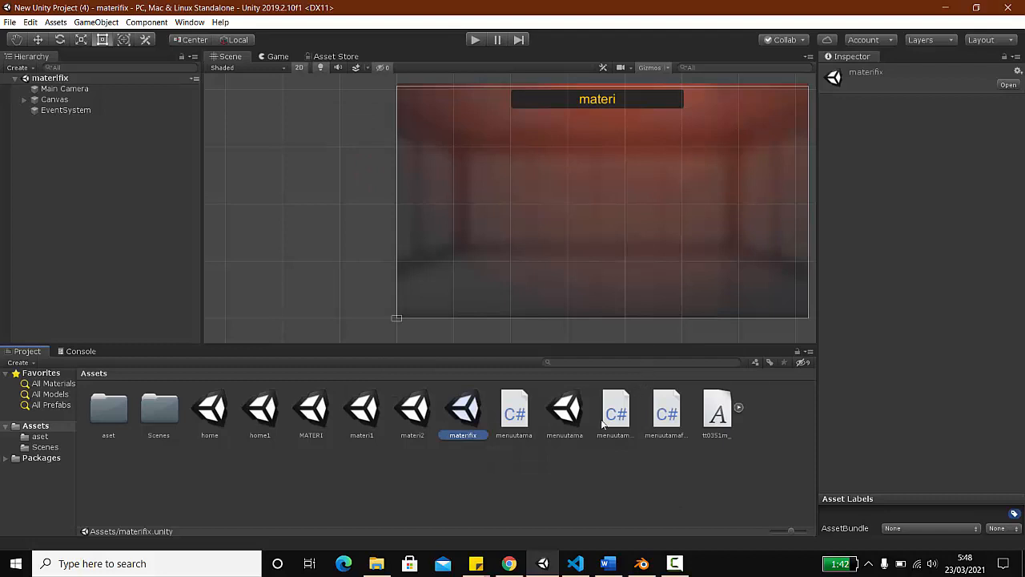
# Step: Reopen the menuutama scene, test the materi button in play mode, and stop playing
pyautogui.doubleClick(565, 410)
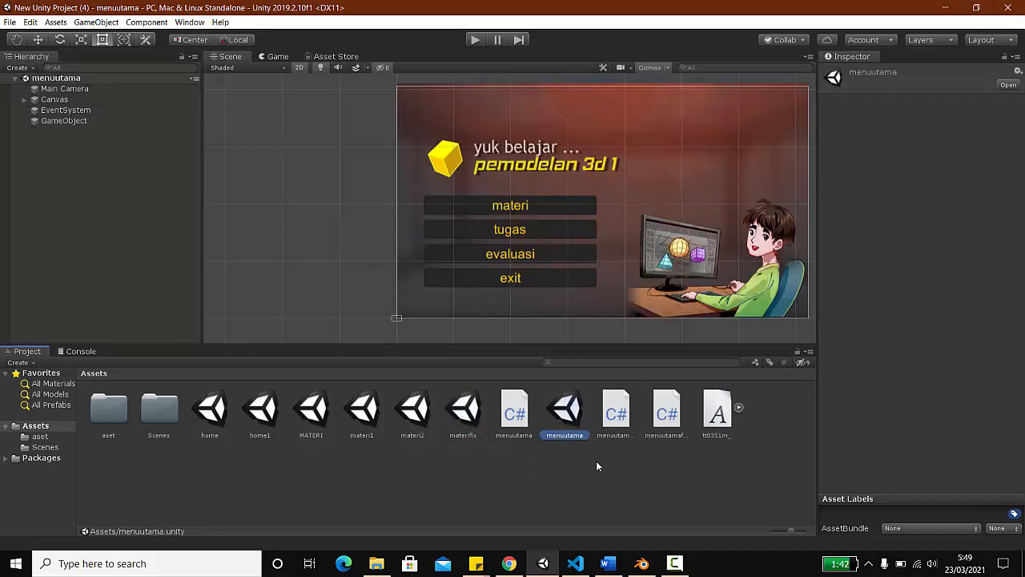
pyautogui.click(470, 44)
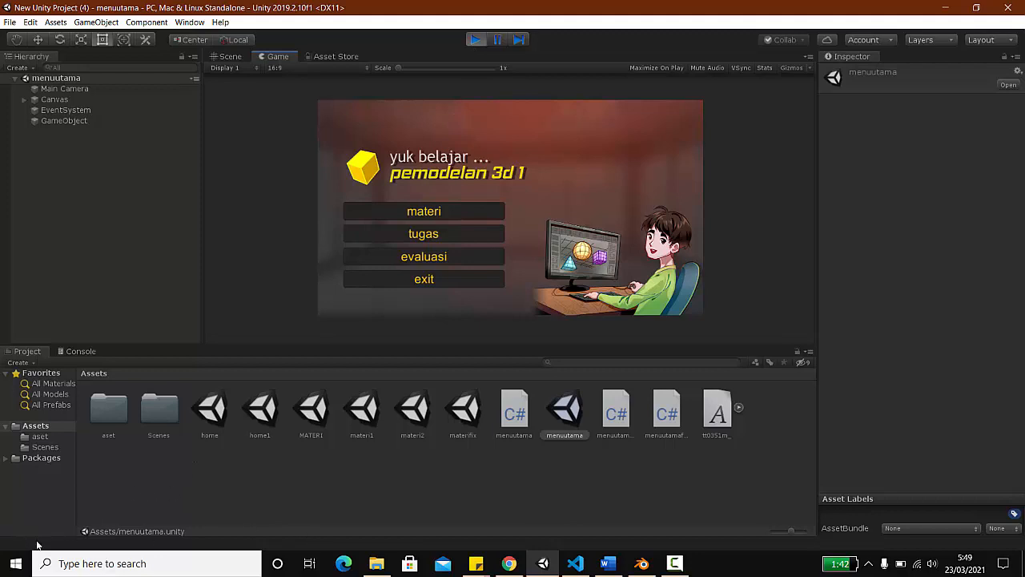
pyautogui.click(436, 211)
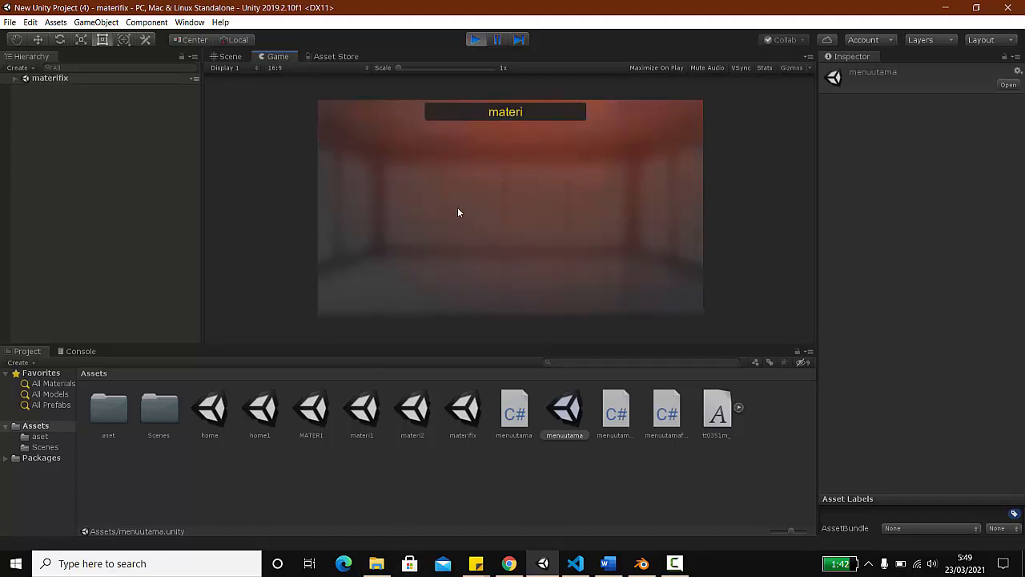
pyautogui.click(475, 39)
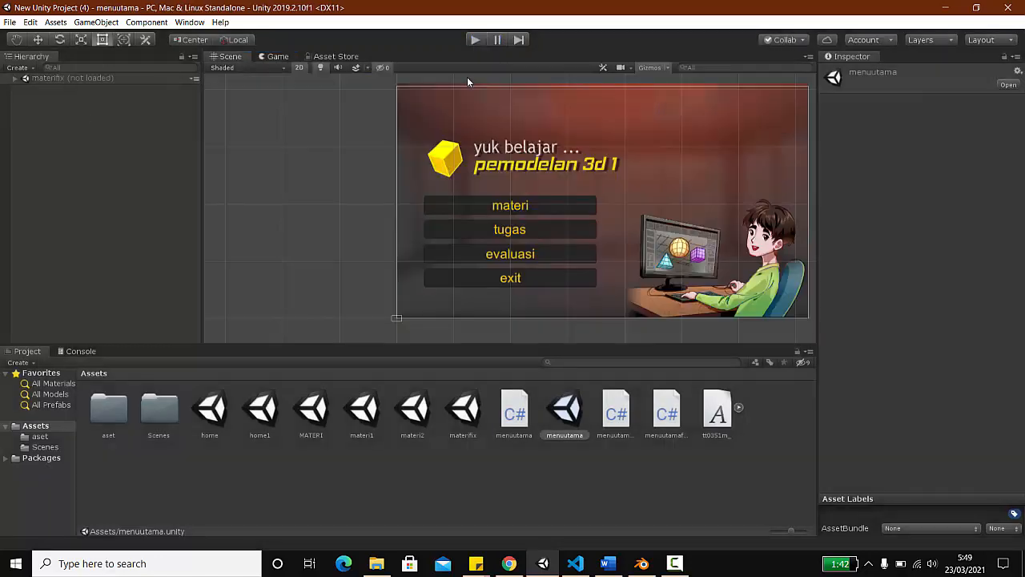
pyautogui.click(341, 262)
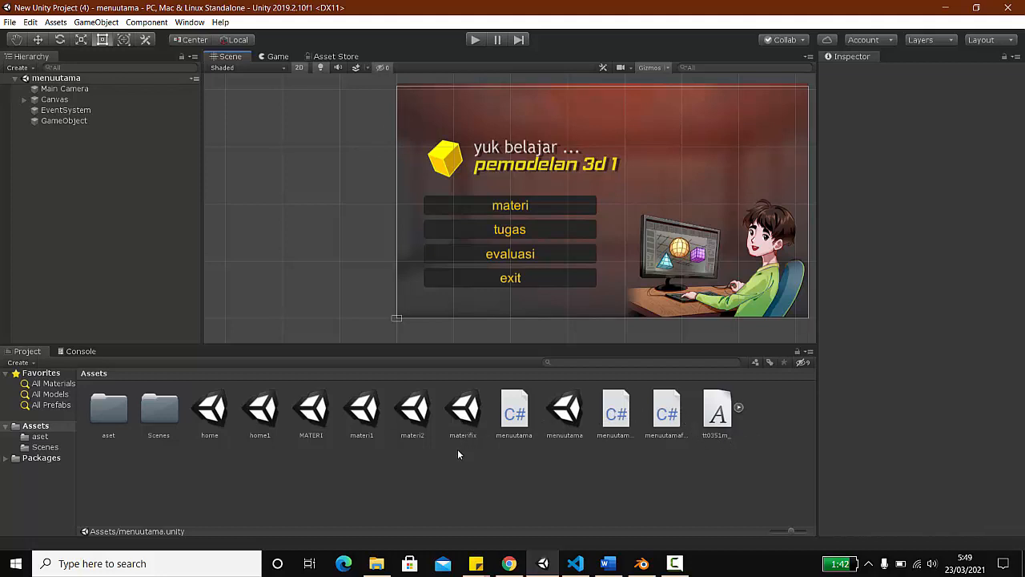
# Step: Open the home scene, and in the menuutamafix script paste a copy of the kemateri method below the original
pyautogui.doubleClick(211, 411)
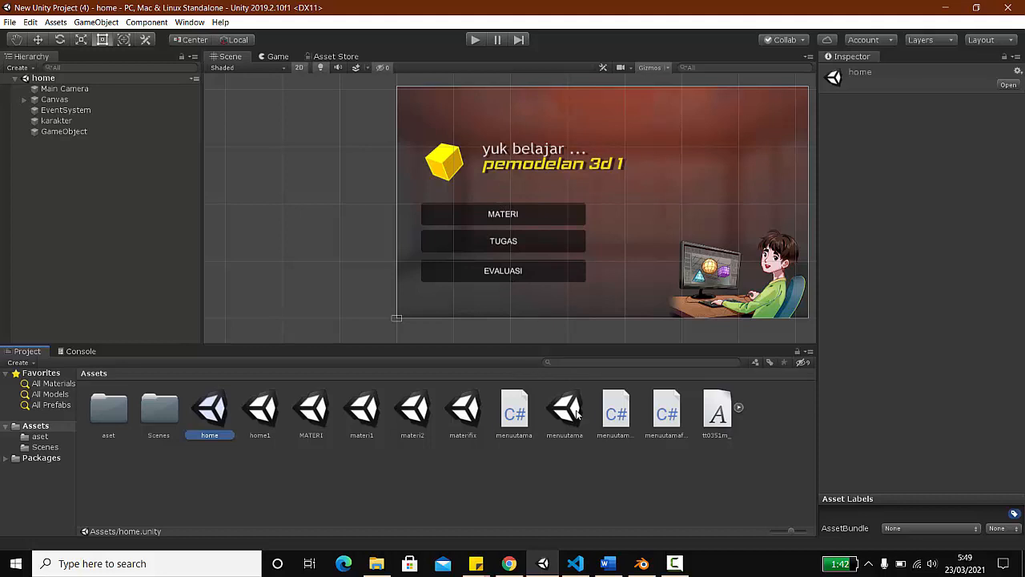
pyautogui.doubleClick(667, 410)
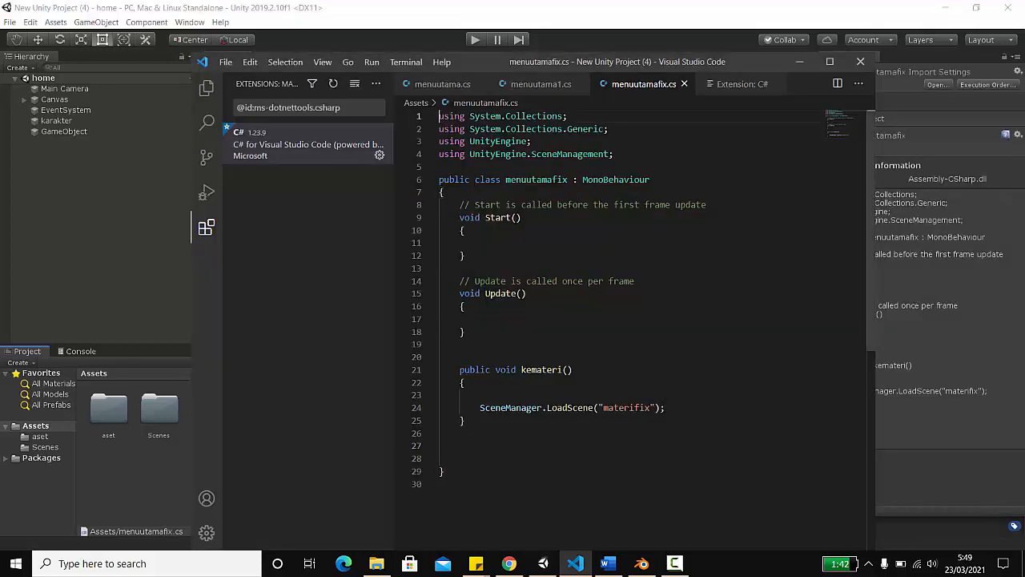
pyautogui.moveTo(469, 427); pyautogui.dragTo(455, 369)
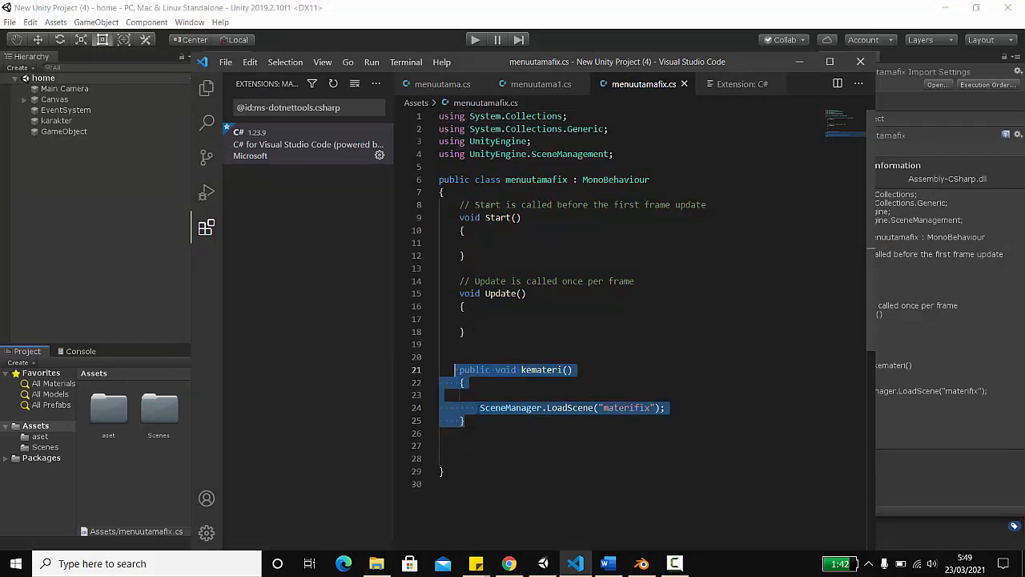
pyautogui.hotkey('ctrl', 'c')
pyautogui.click(470, 426)
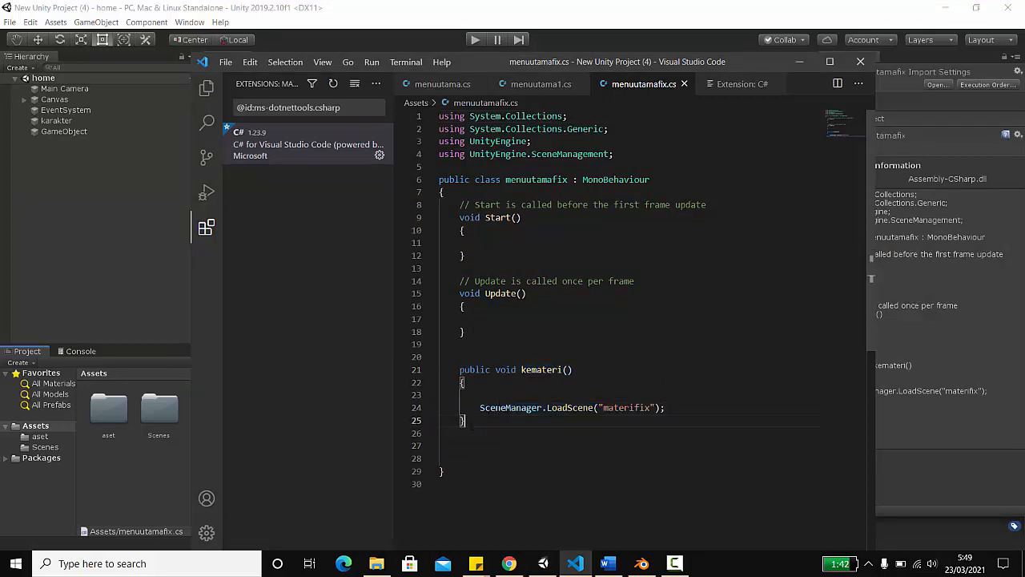
pyautogui.press('Return')
pyautogui.hotkey('ctrl', 'v')
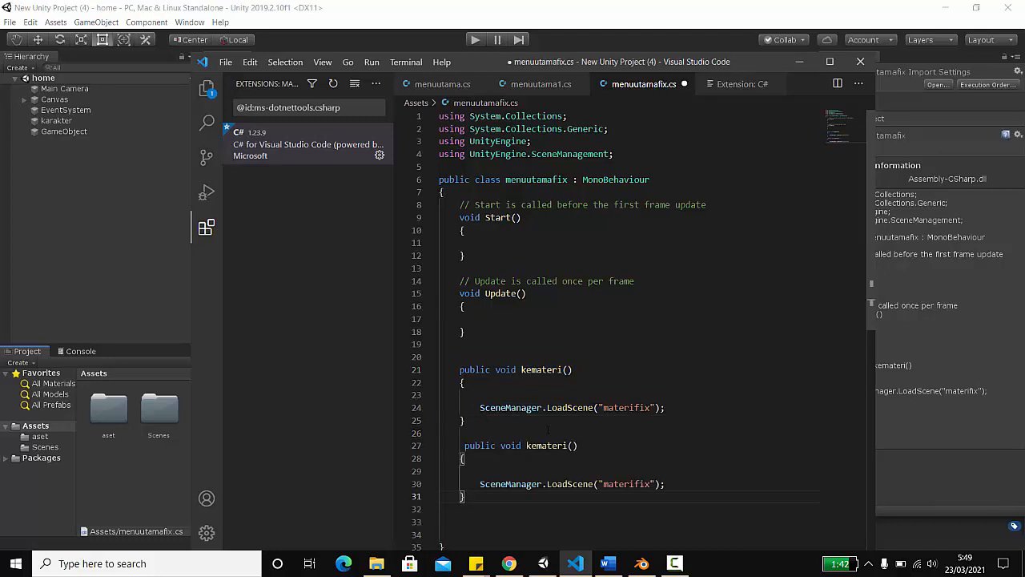
# Step: Rename the copied method to kehome, make its LoadScene call load "home", and save the script
pyautogui.moveTo(537, 445); pyautogui.dragTo(569, 445)
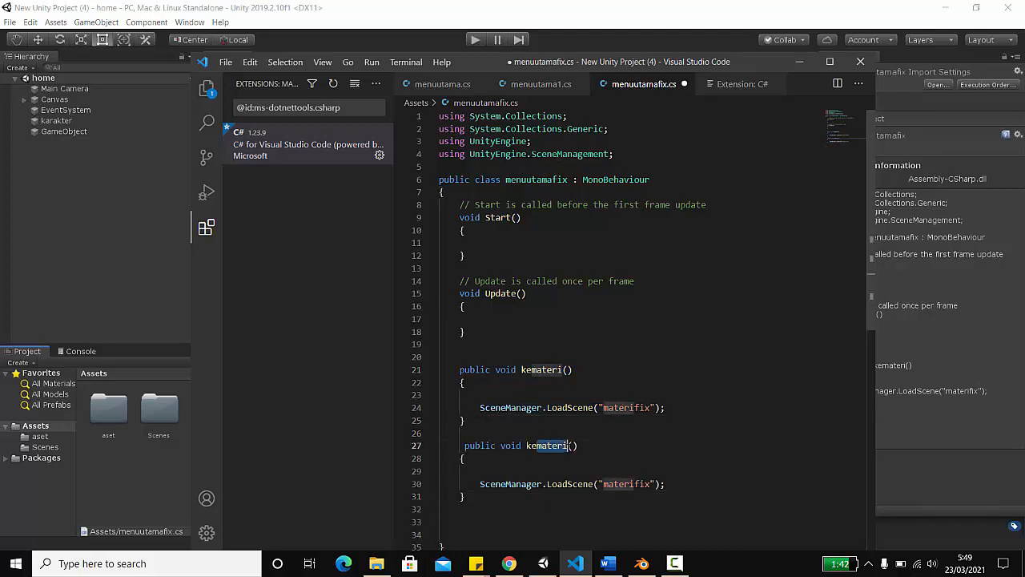
pyautogui.write('home')
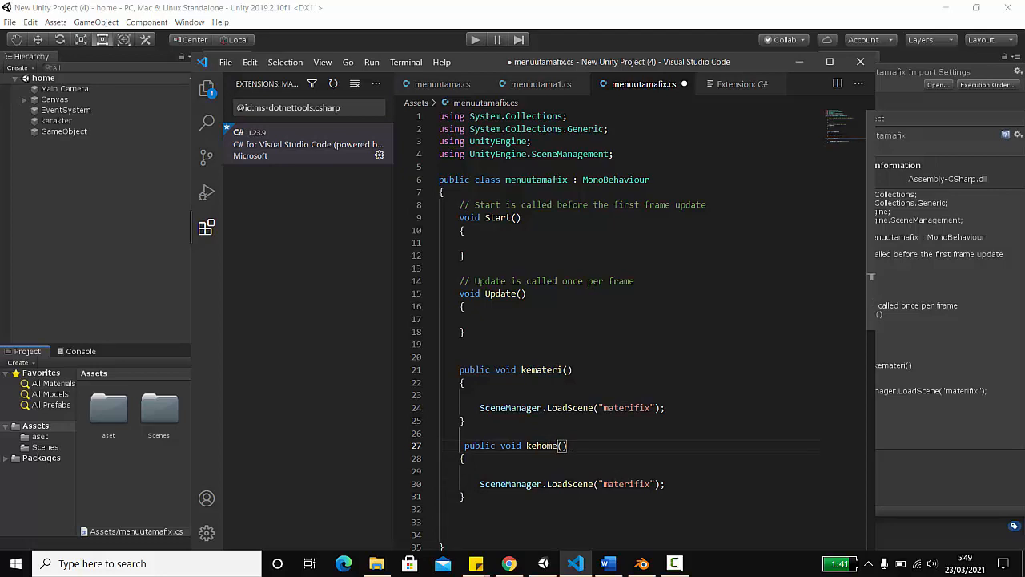
pyautogui.moveTo(603, 484); pyautogui.dragTo(652, 484)
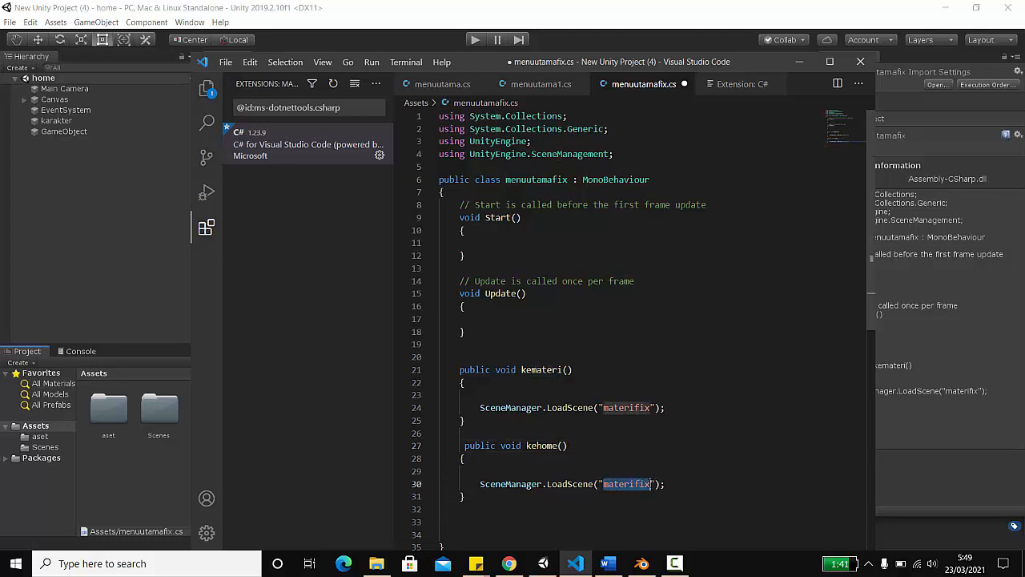
pyautogui.write('hpme\\\\')
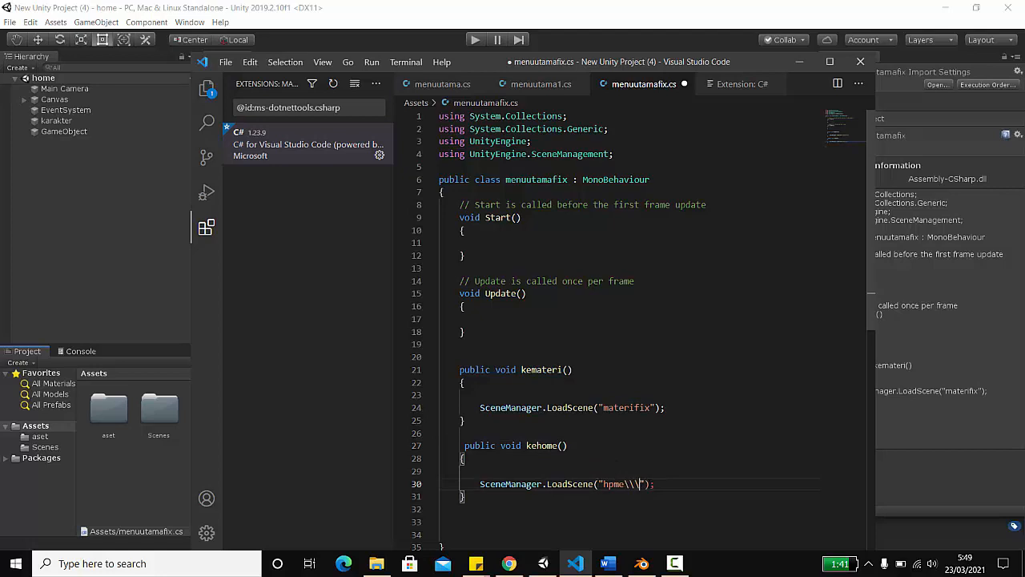
pyautogui.press('BackSpace')
pyautogui.press('BackSpace')
pyautogui.press('BackSpace')
pyautogui.press('BackSpace')
pyautogui.press('BackSpace')
pyautogui.press('BackSpace')
pyautogui.write('ome')
pyautogui.hotkey('ctrl', 's')
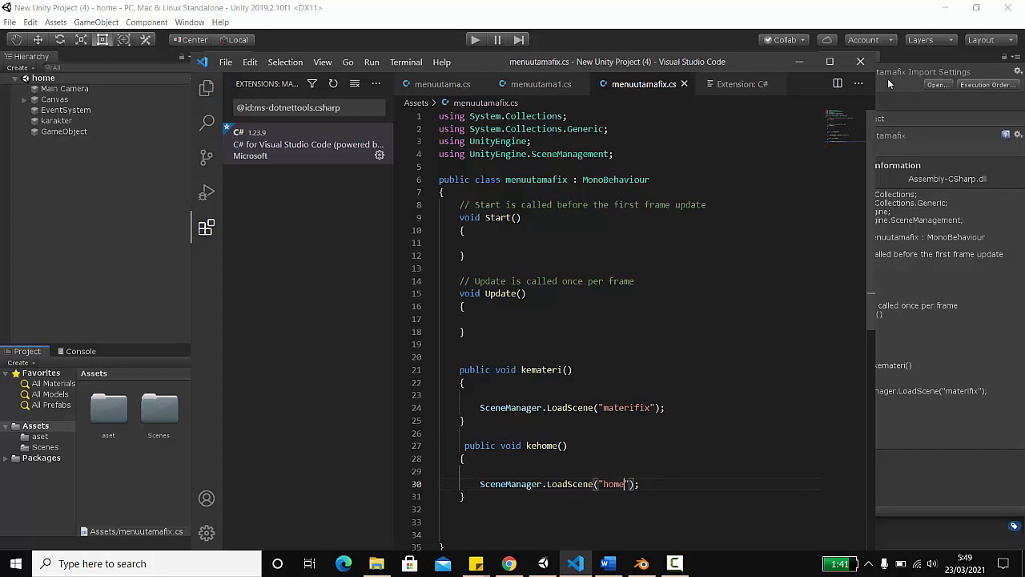
# Step: Close the code editor and add the open home scene to the scenes in the build
pyautogui.click(860, 62)
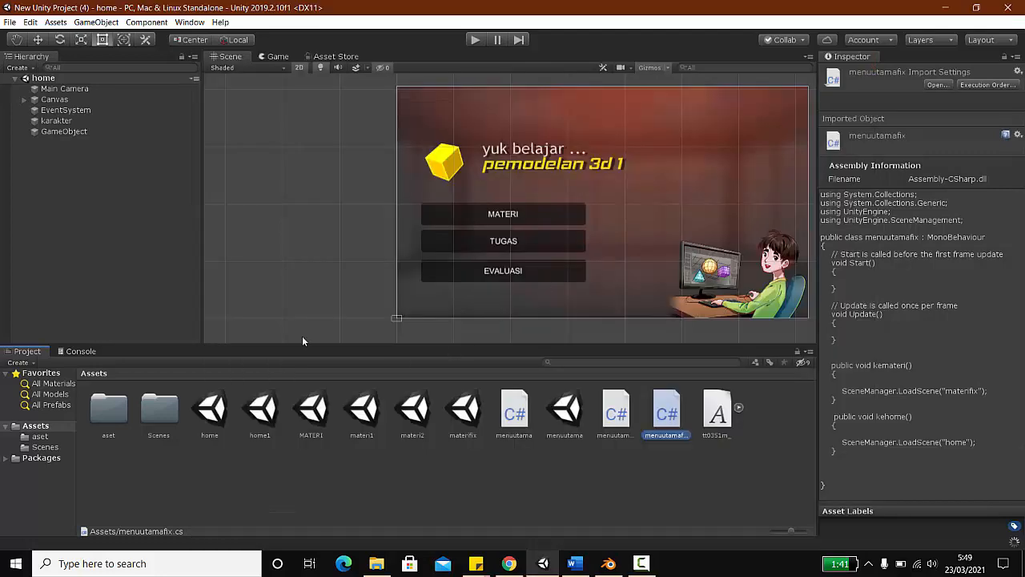
pyautogui.click(9, 21)
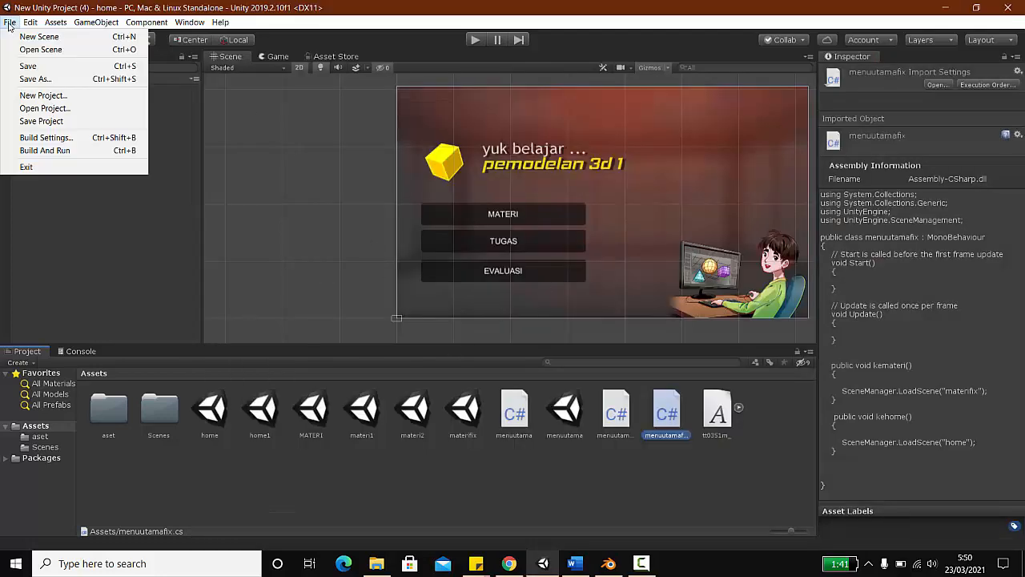
pyautogui.click(64, 138)
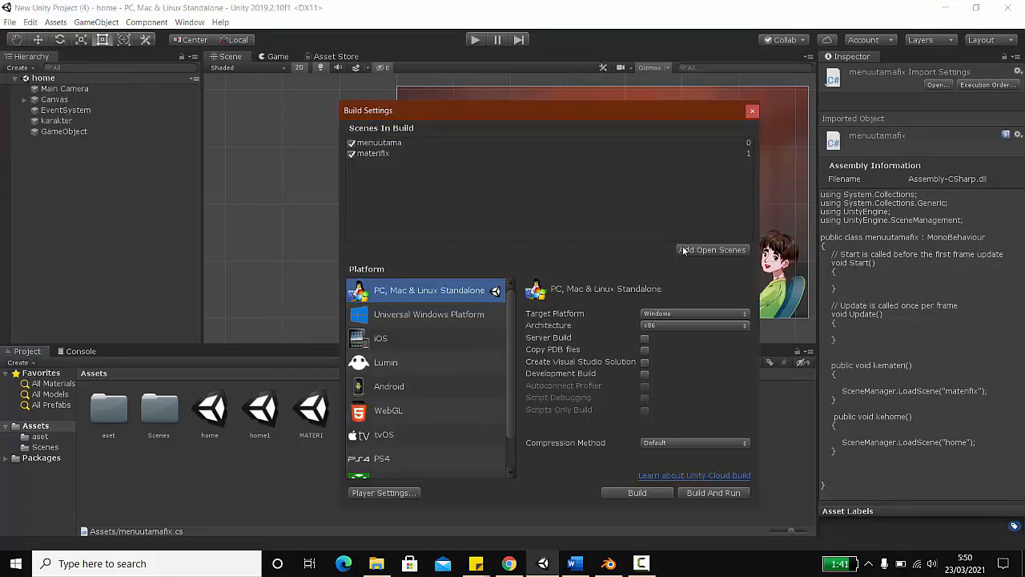
pyautogui.click(685, 250)
pyautogui.click(752, 112)
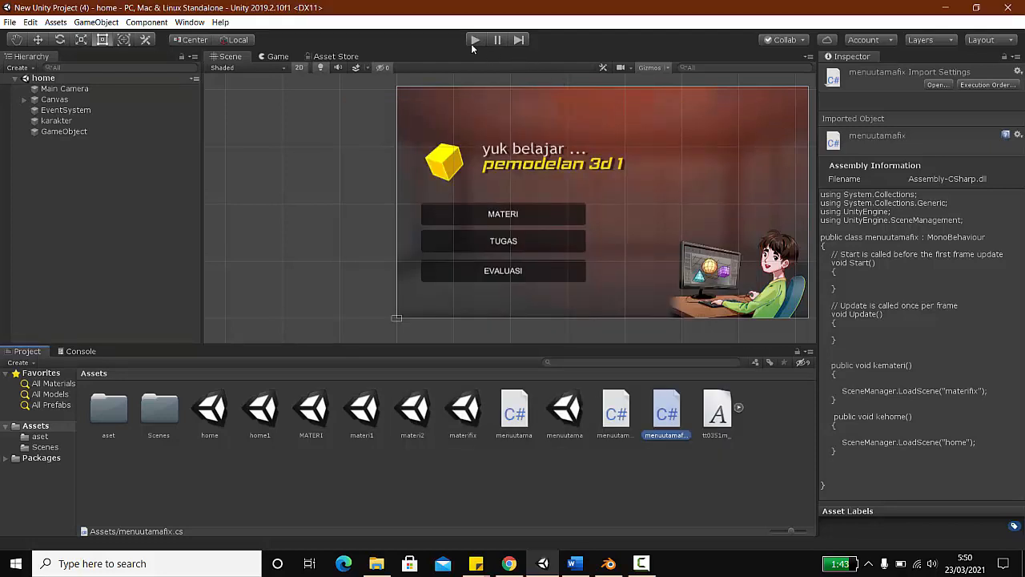
# Step: Reopen the menuutama scene, run it briefly in play mode, and stop playing
pyautogui.click(567, 410)
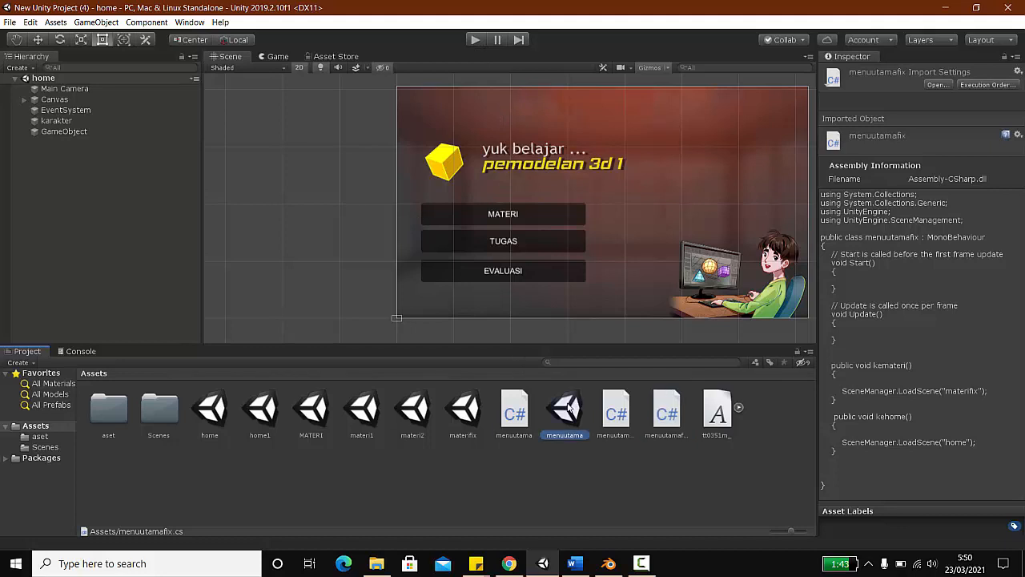
pyautogui.doubleClick(567, 410)
pyautogui.click(473, 41)
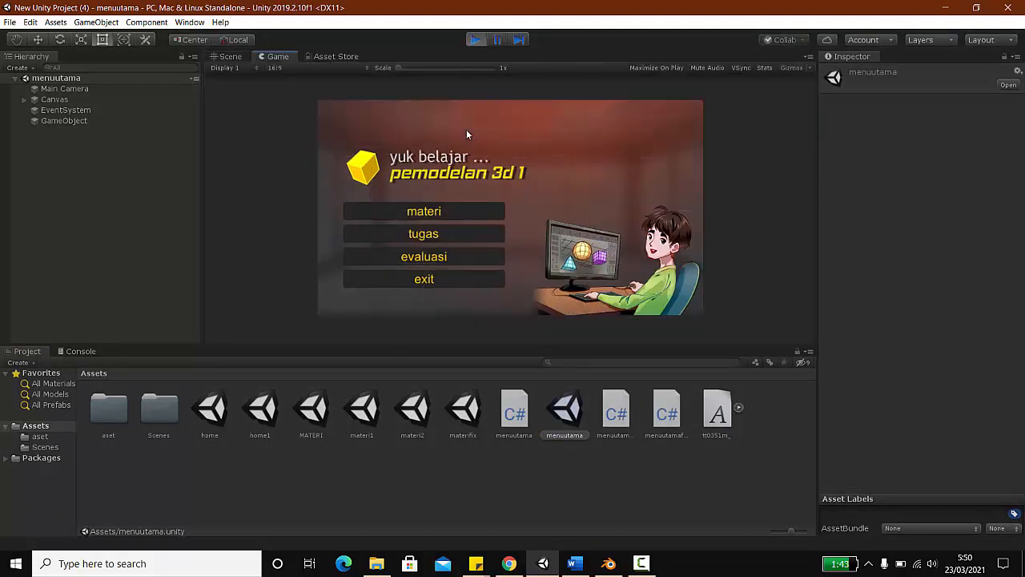
pyautogui.click(479, 41)
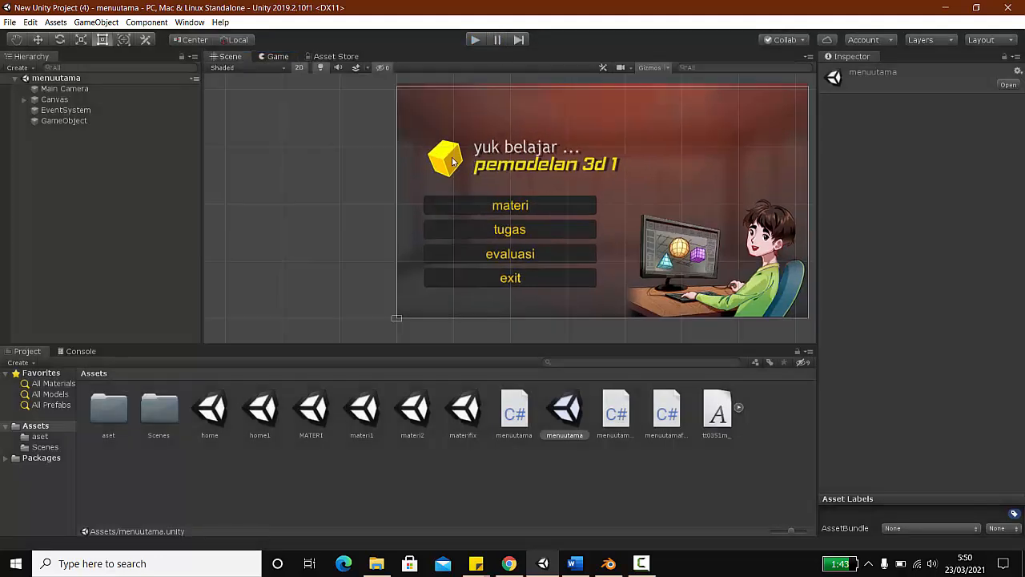
pyautogui.click(524, 230)
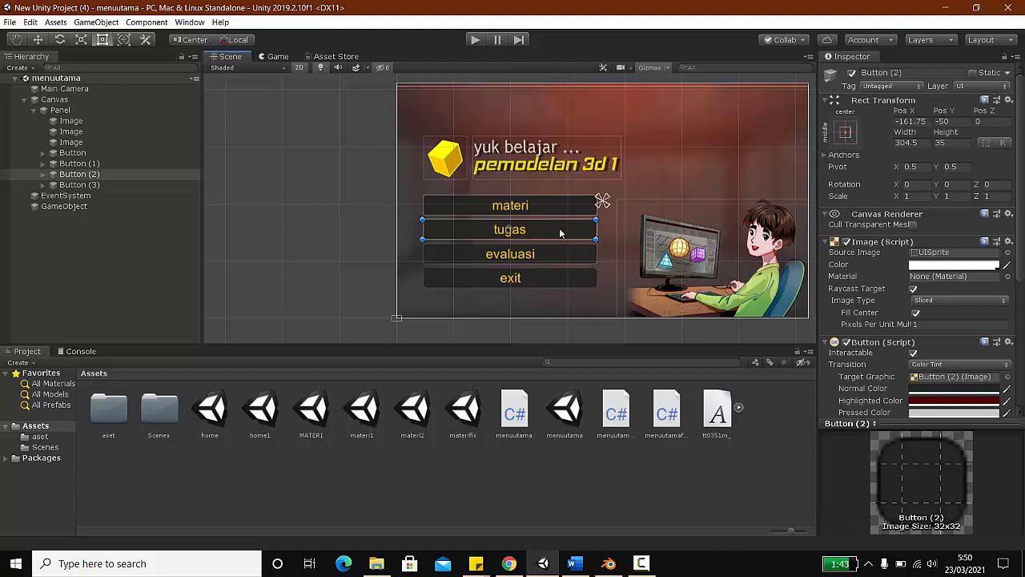
pyautogui.scroll(-5, 877, 329)
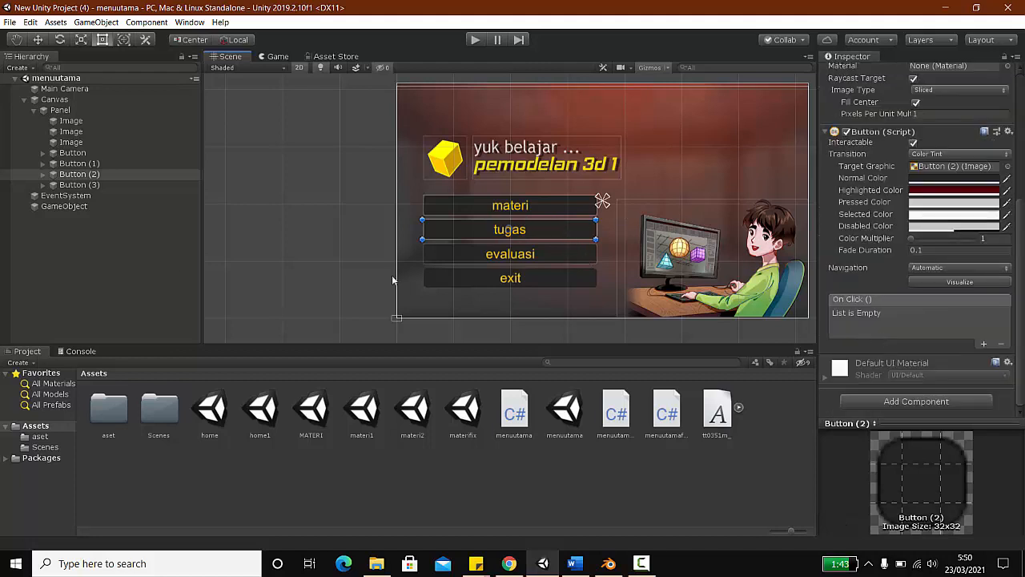
pyautogui.moveTo(55, 209); pyautogui.dragTo(859, 398)
pyautogui.click(64, 206)
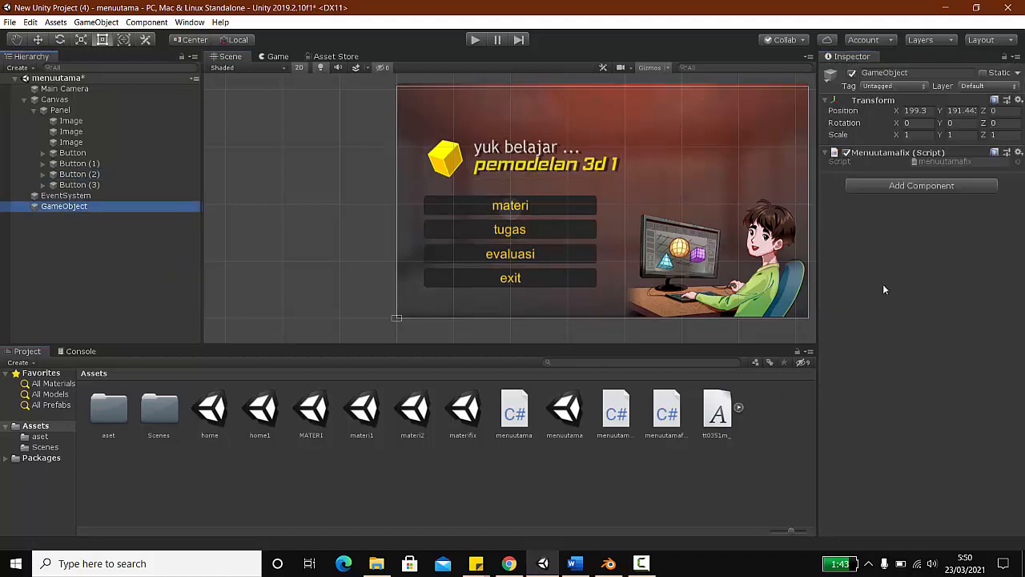
# Step: Add an On Click event to the tugas button and assign the scene's GameObject as its target
pyautogui.click(534, 230)
pyautogui.scroll(-10, 914, 274)
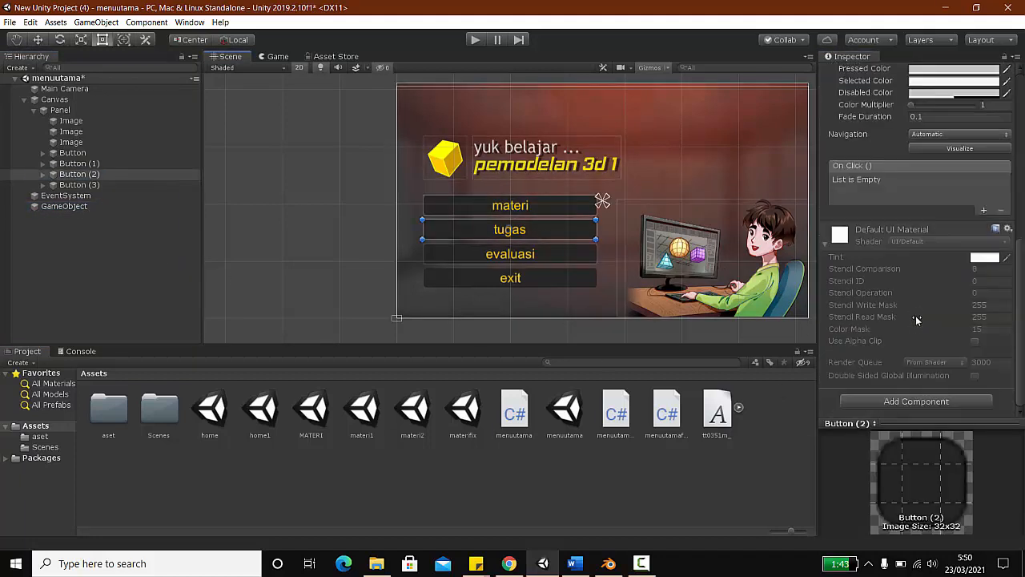
pyautogui.scroll(5, 914, 272)
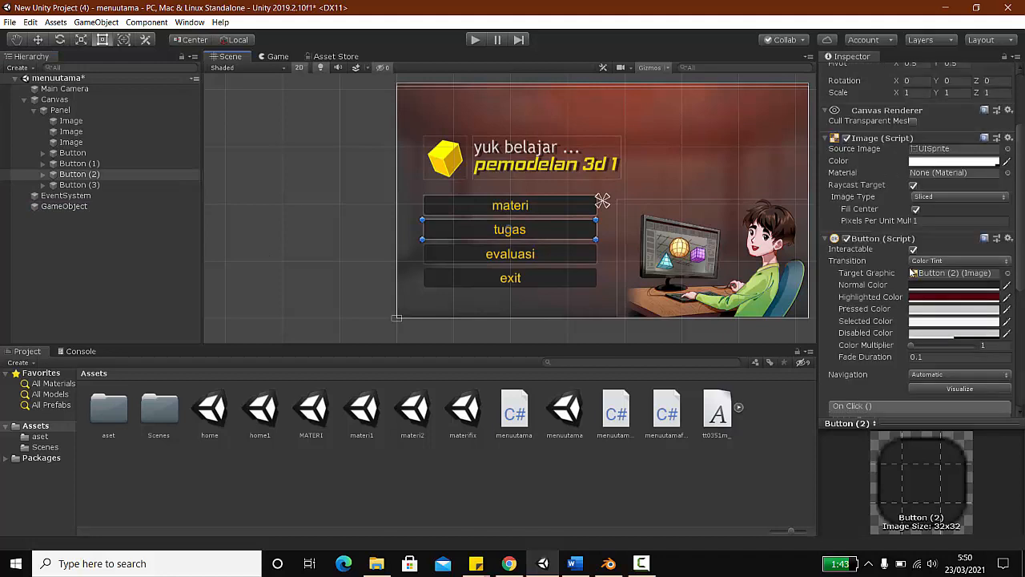
pyautogui.scroll(-5, 911, 271)
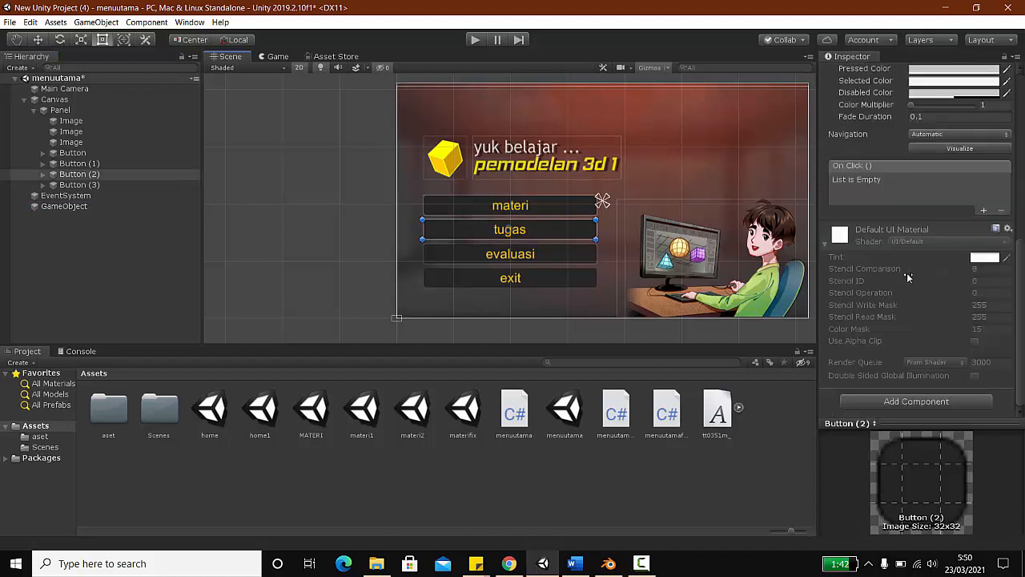
pyautogui.click(984, 211)
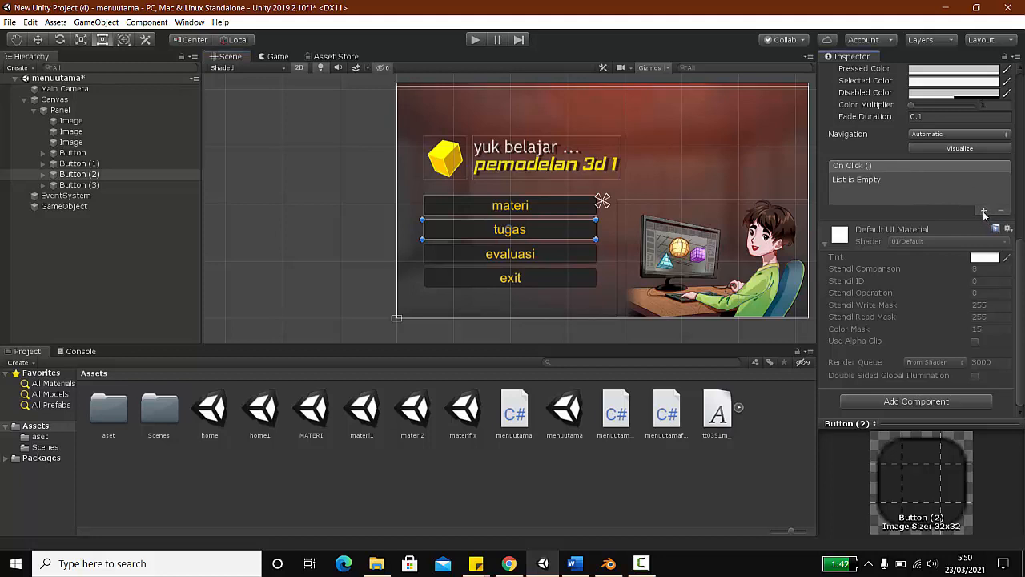
pyautogui.click(64, 207)
pyautogui.moveTo(64, 209); pyautogui.dragTo(858, 194)
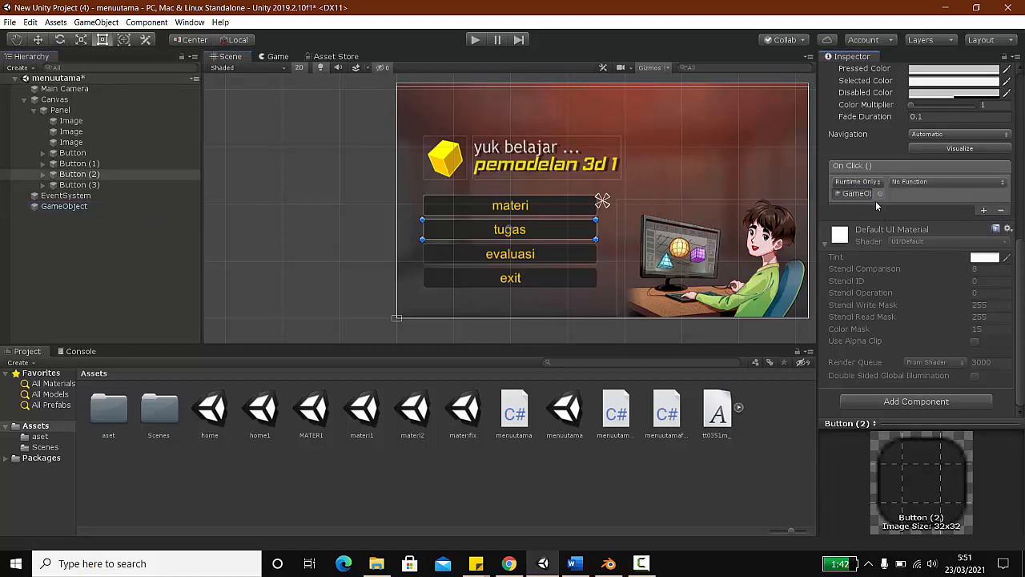
# Step: Set the function of the tugas button's On Click event to menuutamafix.kehome
pyautogui.click(914, 182)
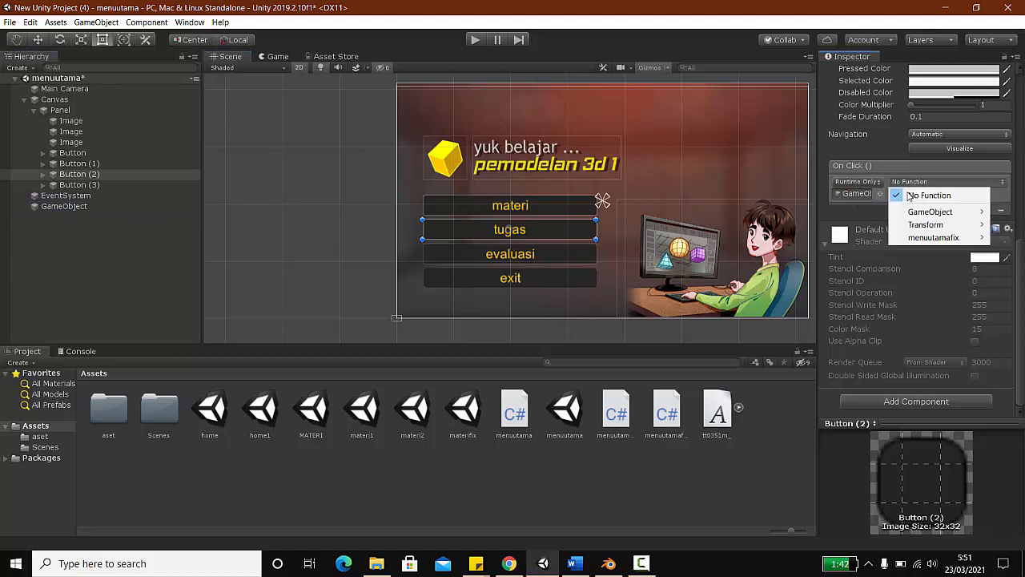
pyautogui.moveTo(908, 240)
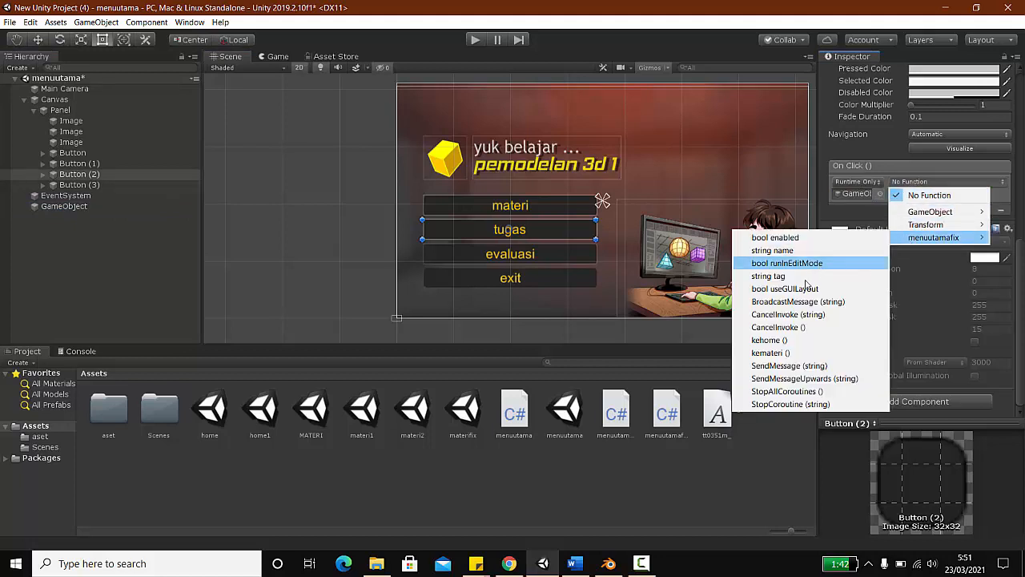
pyautogui.click(784, 341)
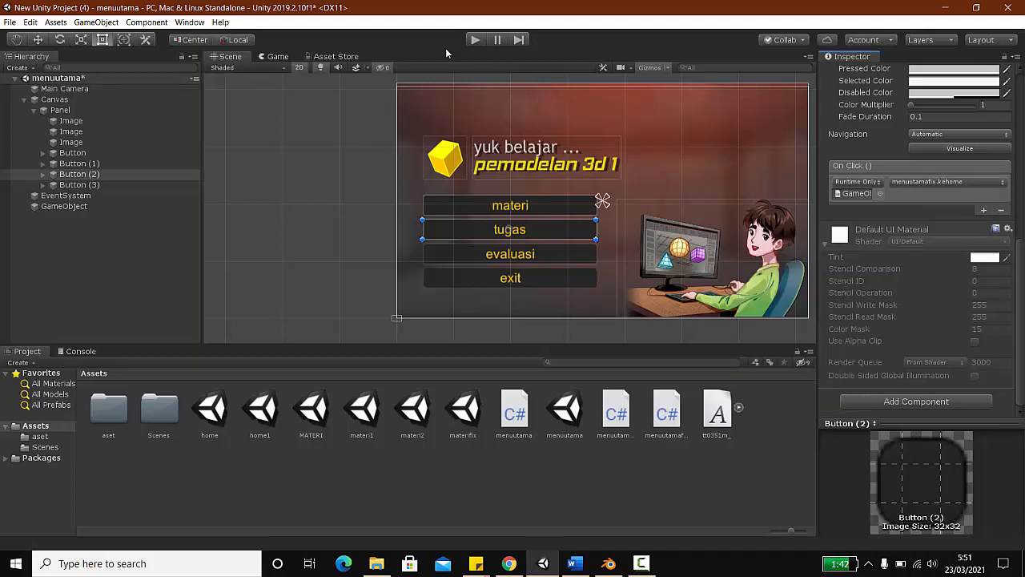
# Step: Test the materi button in play mode and stop playing
pyautogui.click(473, 43)
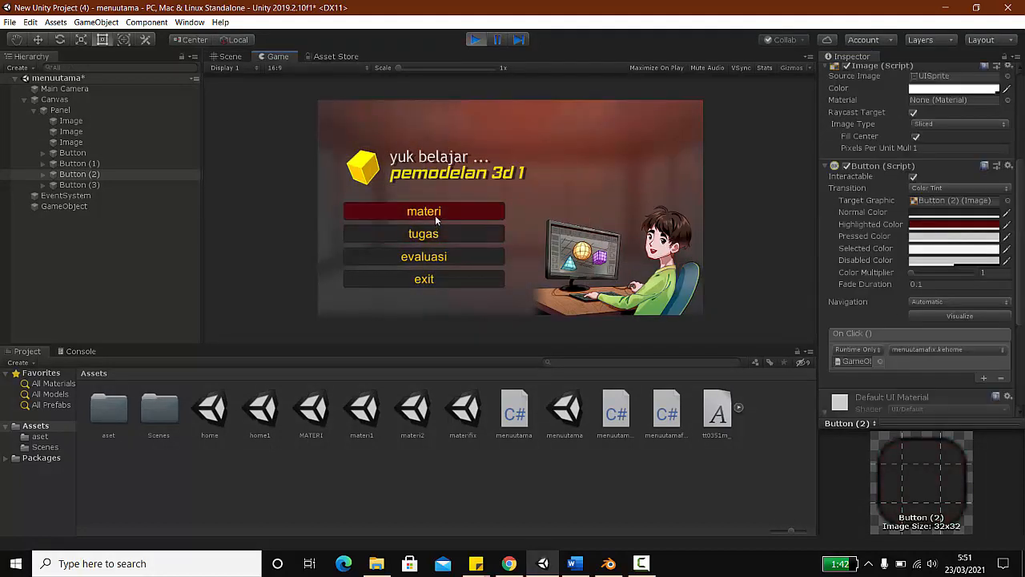
pyautogui.click(436, 212)
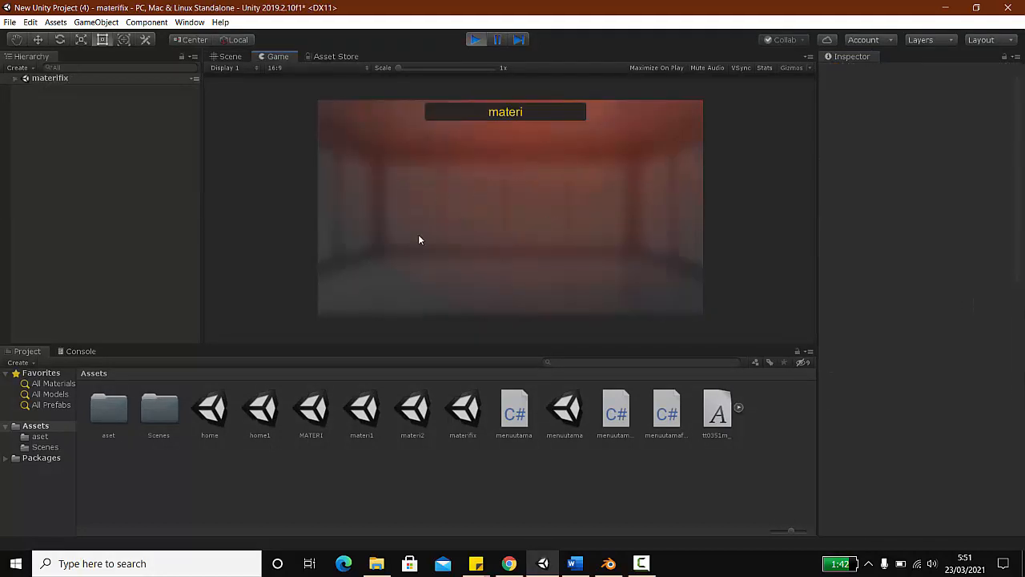
pyautogui.click(476, 40)
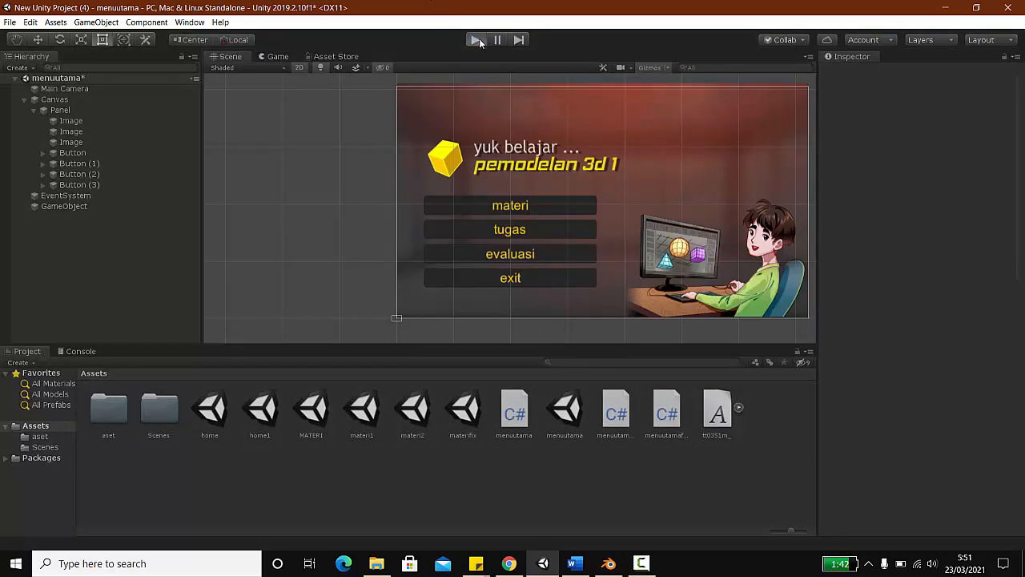
# Step: Test the tugas button in a new play mode run, stop playing, and save the menuutama scene
pyautogui.hotkey('ctrl', 'p')
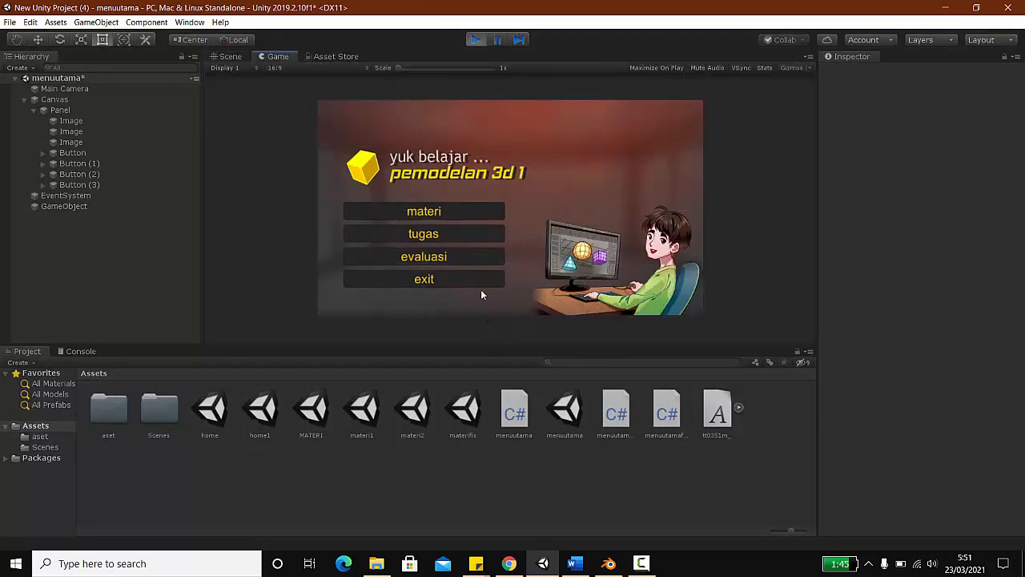
pyautogui.click(482, 229)
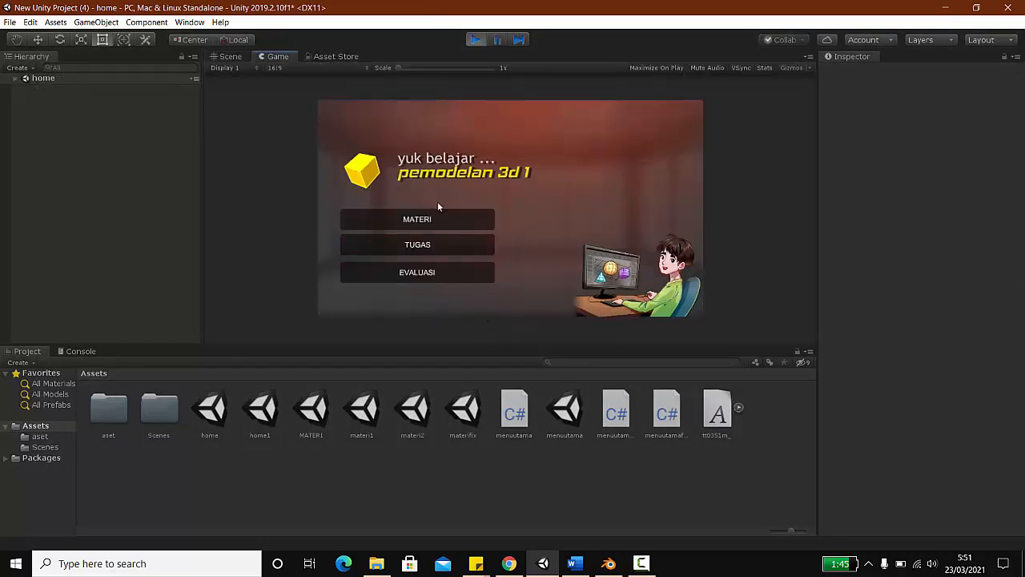
pyautogui.click(476, 41)
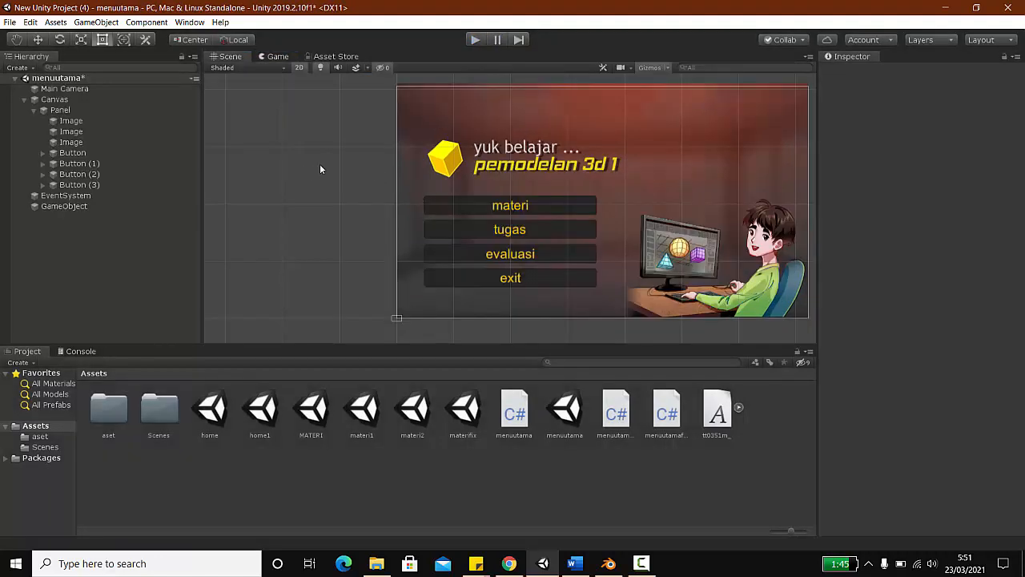
pyautogui.hotkey('ctrl', 's')
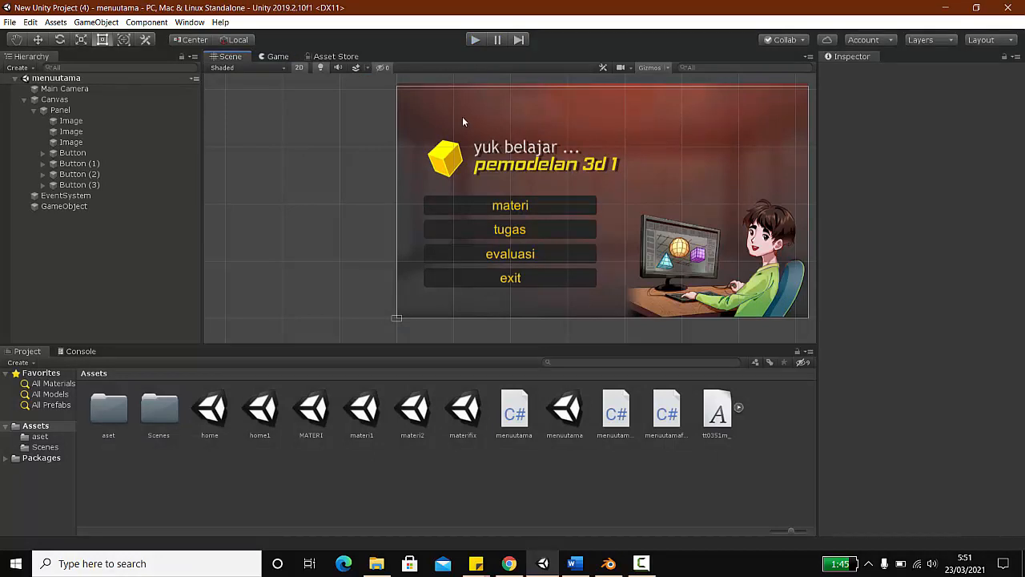